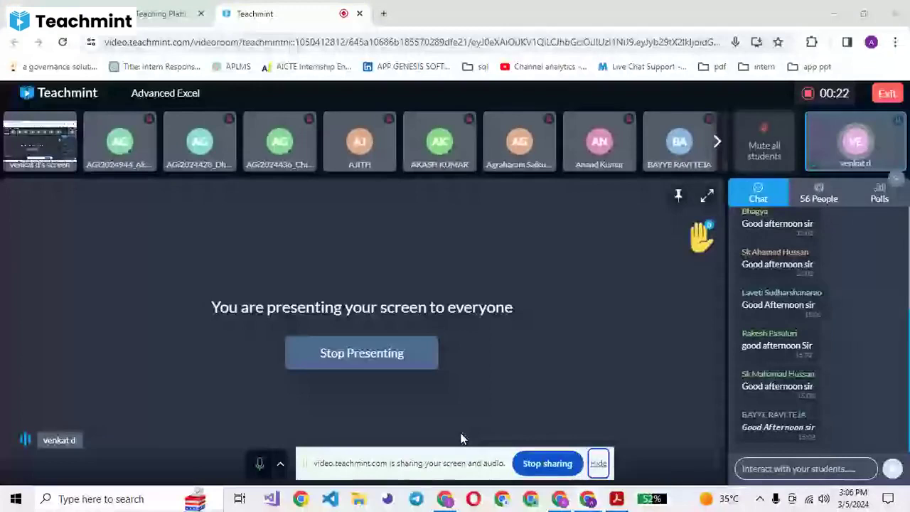
Step: Switch from the Teachmint presenting window to the Chrome new tab window
{"action": "key", "text": "alt+Tab"}
{"action": "key", "text": "alt+Tab"}
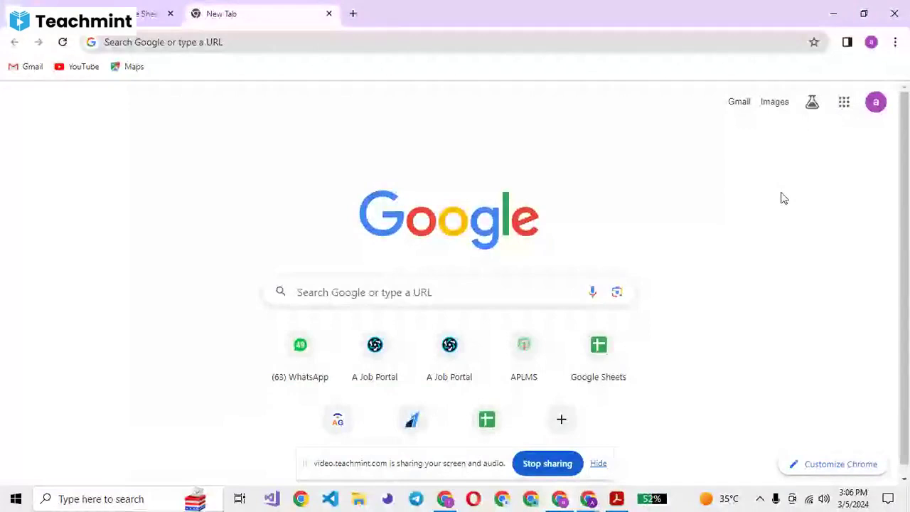
Step: Hide the screen-sharing bar and show the Google apps launcher scrolled down to Sheets
{"action": "left_click", "coordinate": [599, 464]}
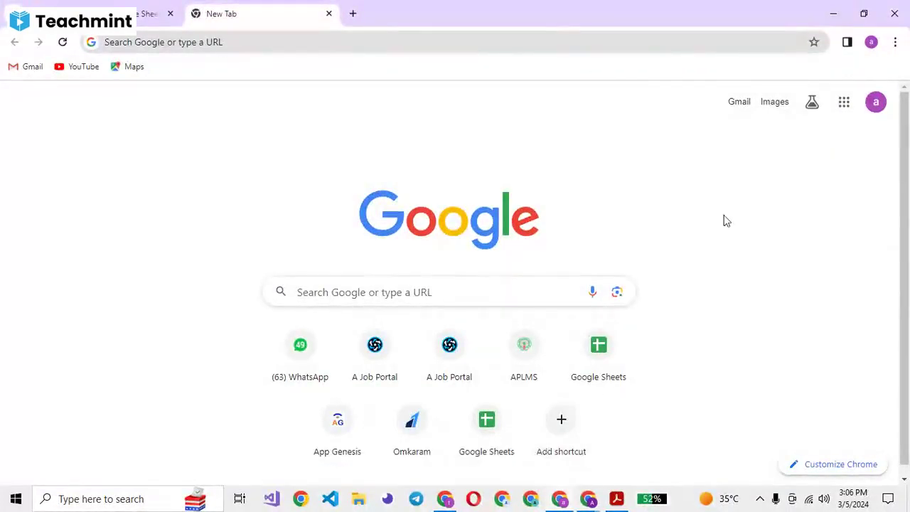
{"action": "left_click", "coordinate": [844, 103]}
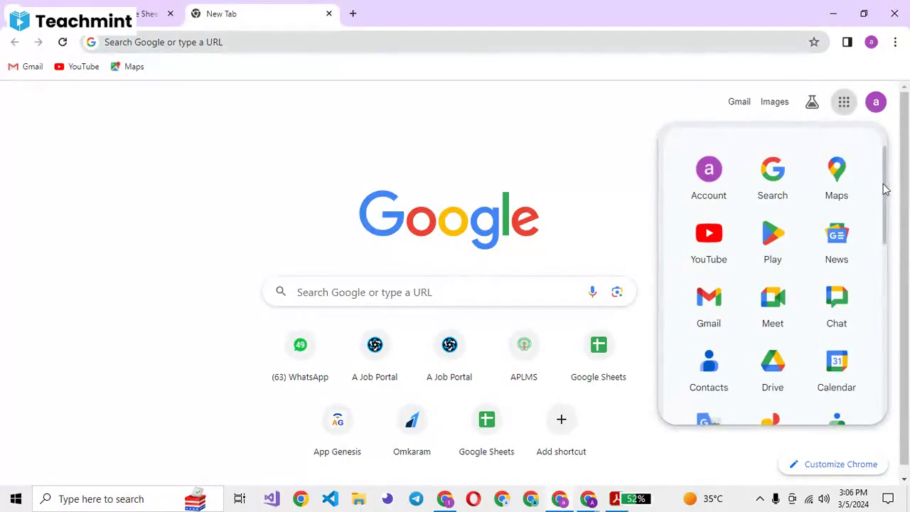
{"action": "mouse_move", "coordinate": [884, 190]}
{"action": "left_mouse_down"}
{"action": "mouse_move", "coordinate": [905, 294]}
{"action": "mouse_move", "coordinate": [905, 237]}
{"action": "left_mouse_up"}
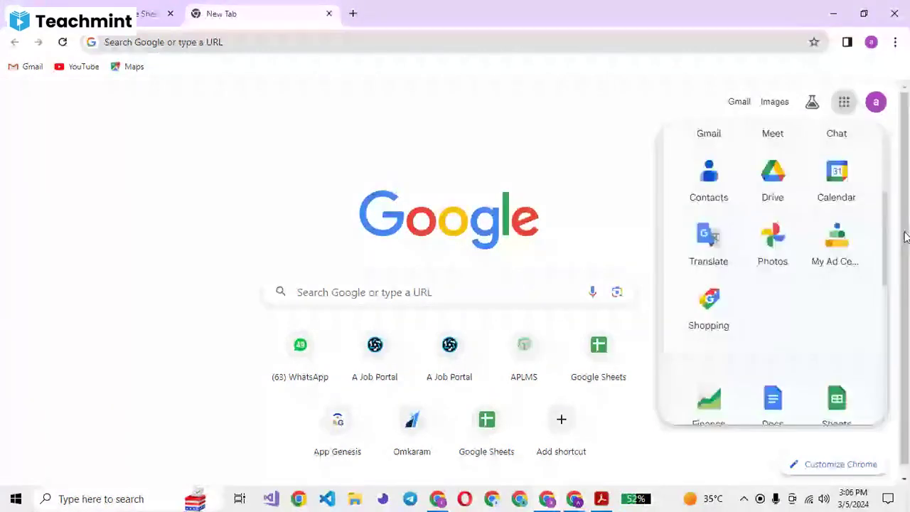
{"action": "scroll", "coordinate": [853, 213], "scroll_direction": "down", "scroll_amount": 3}
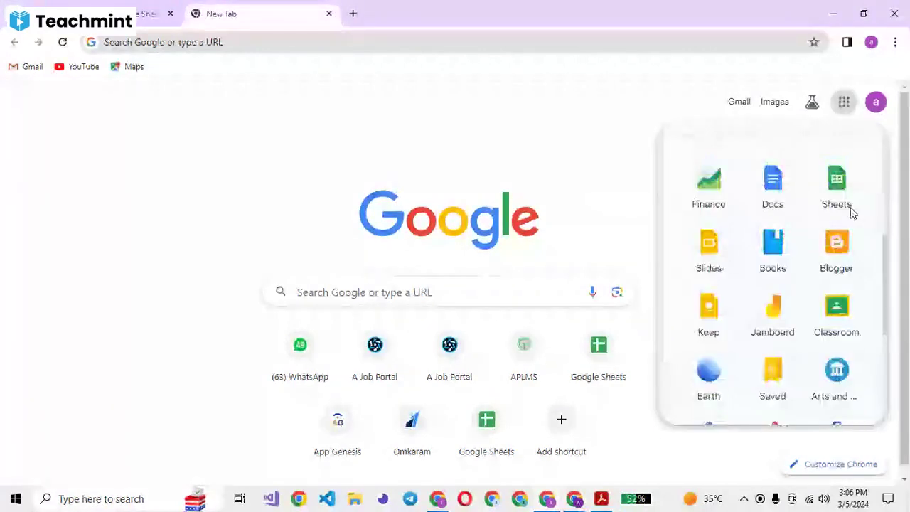
Step: Start a blank Google Sheets spreadsheet, rename it '05032024 spreadsheet', and star it
{"action": "left_click", "coordinate": [853, 213]}
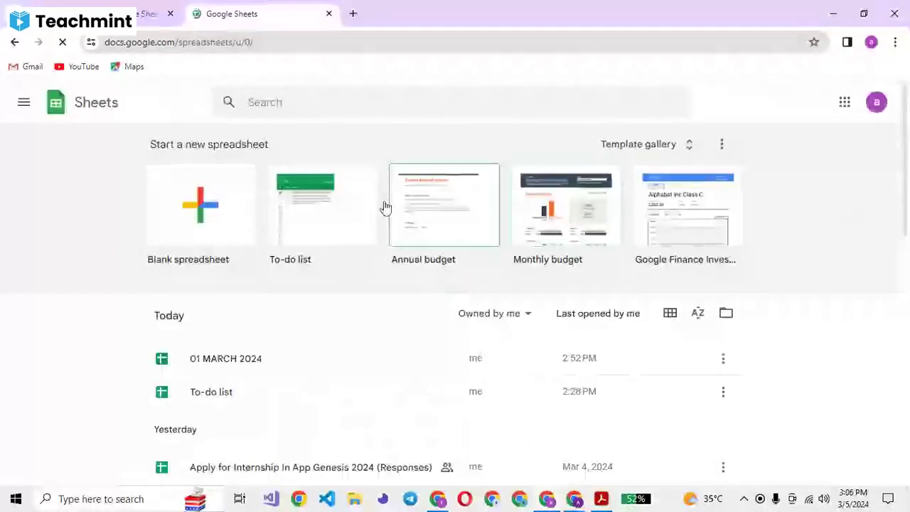
{"action": "left_click", "coordinate": [206, 217]}
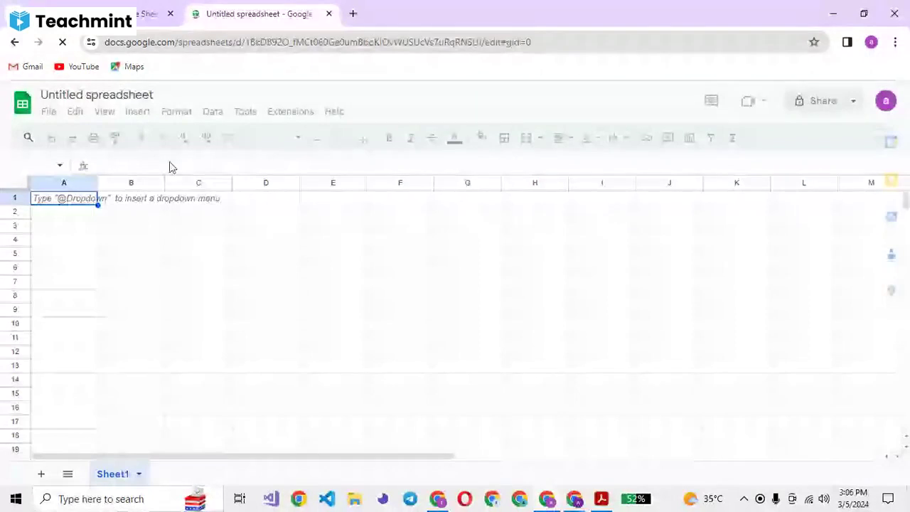
{"action": "left_click", "coordinate": [85, 95]}
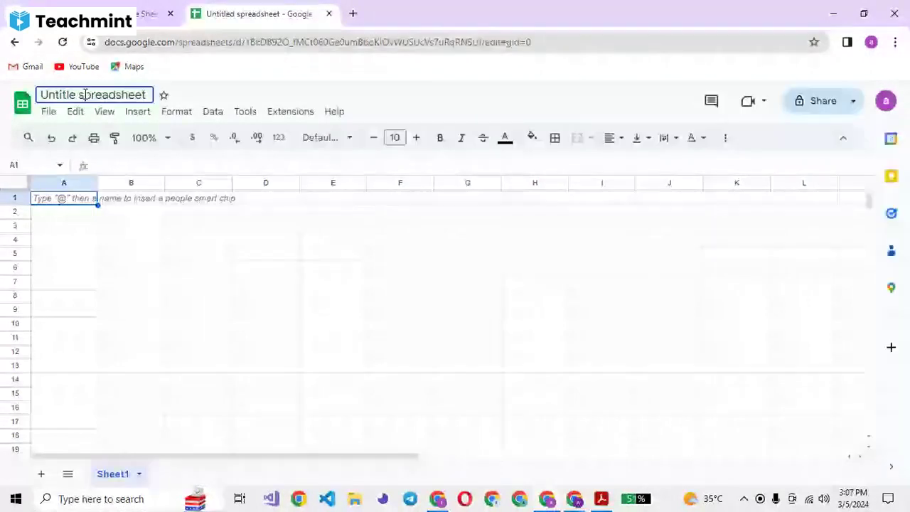
{"action": "key", "text": "BackSpace"}
{"action": "key", "text": "BackSpace"}
{"action": "key", "text": "BackSpace"}
{"action": "key", "text": "BackSpace"}
{"action": "key", "text": "BackSpace"}
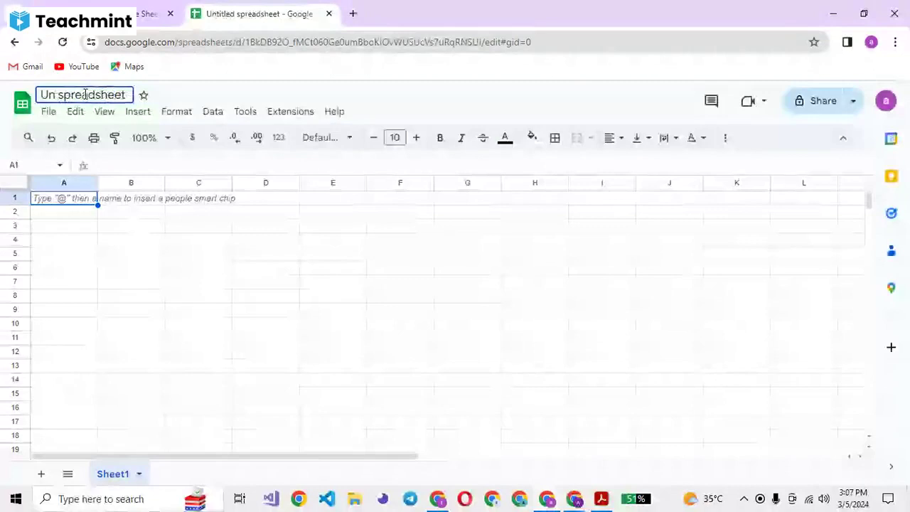
{"action": "key", "text": "BackSpace"}
{"action": "key", "text": "BackSpace"}
{"action": "type", "text": "0503"}
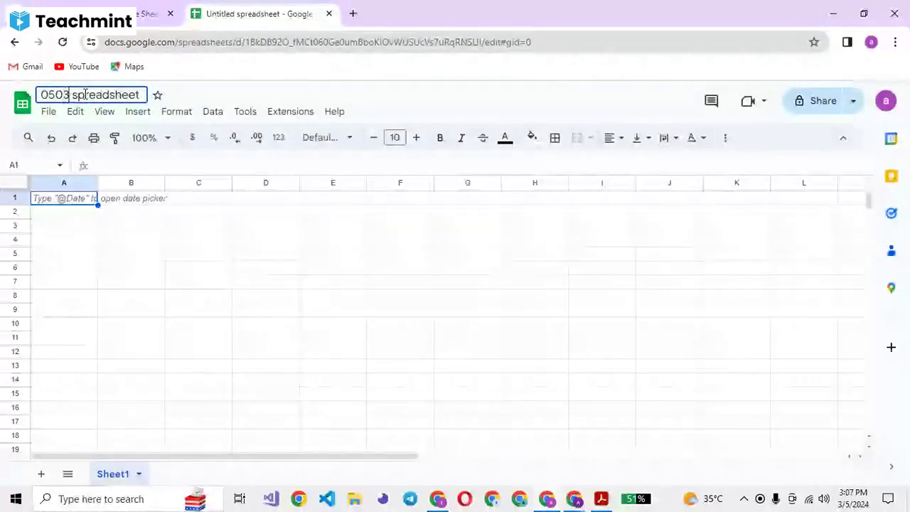
{"action": "type", "text": "2024"}
{"action": "left_click", "coordinate": [306, 246]}
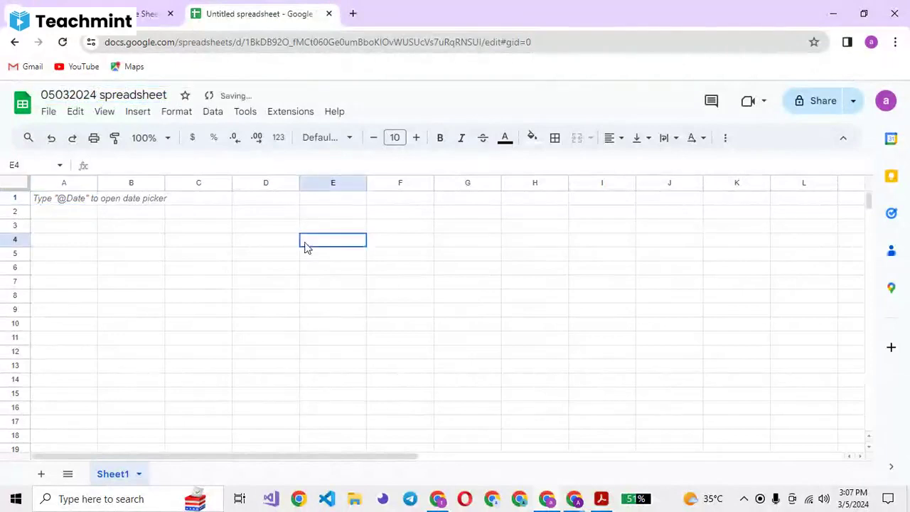
{"action": "left_click", "coordinate": [185, 96]}
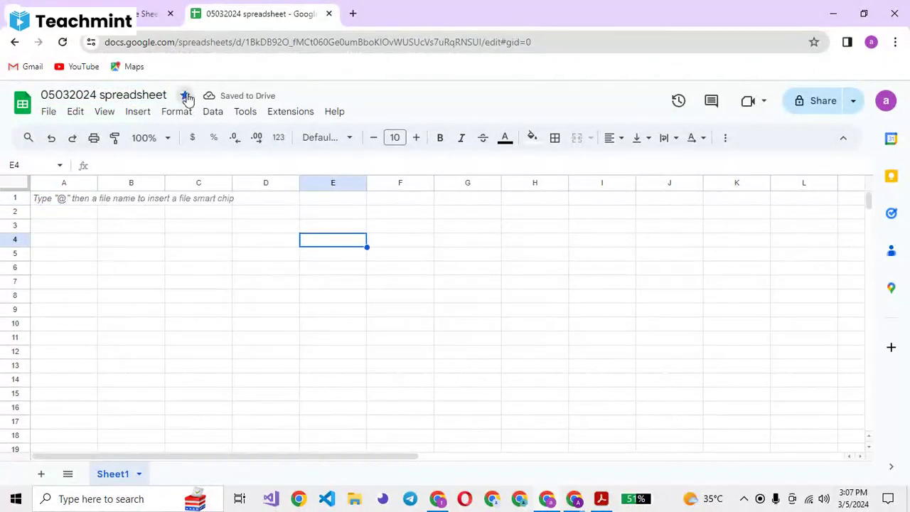
{"action": "left_click", "coordinate": [247, 262]}
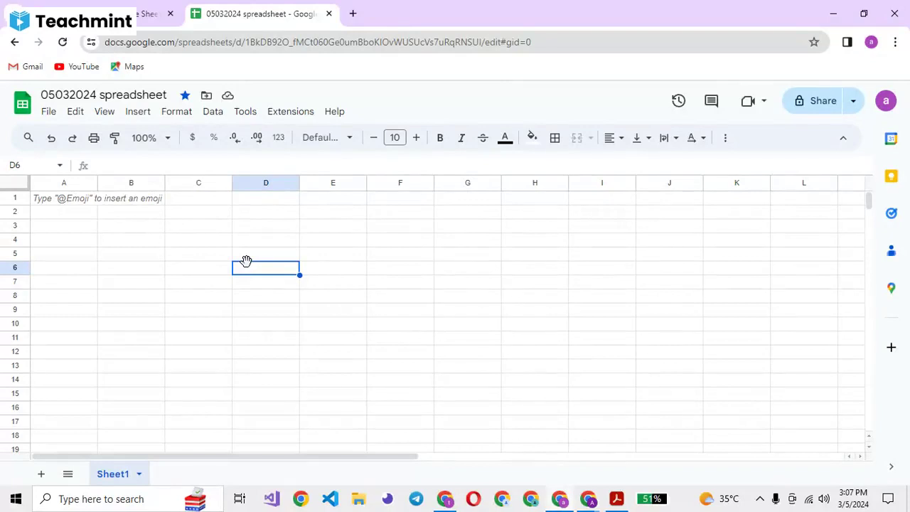
Step: Create a new Google Form linked to this spreadsheet from the Tools menu
{"action": "left_click", "coordinate": [240, 113]}
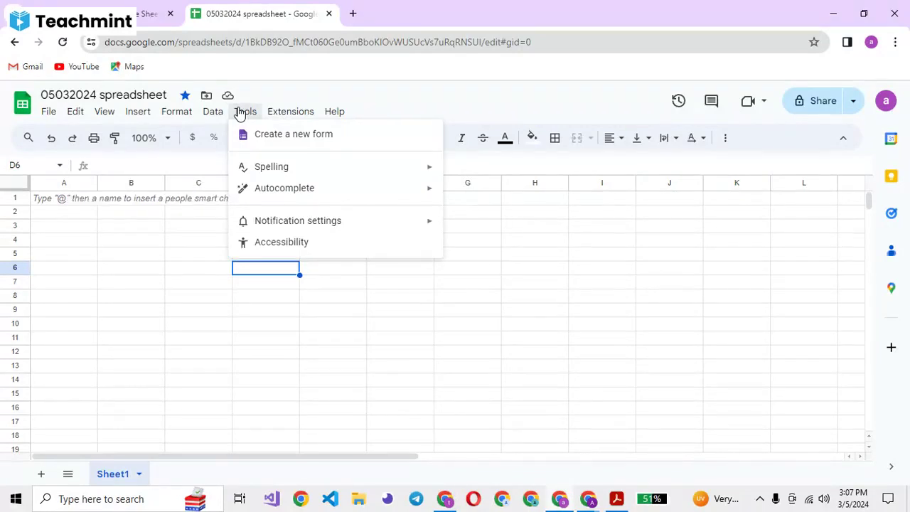
{"action": "left_click", "coordinate": [319, 137]}
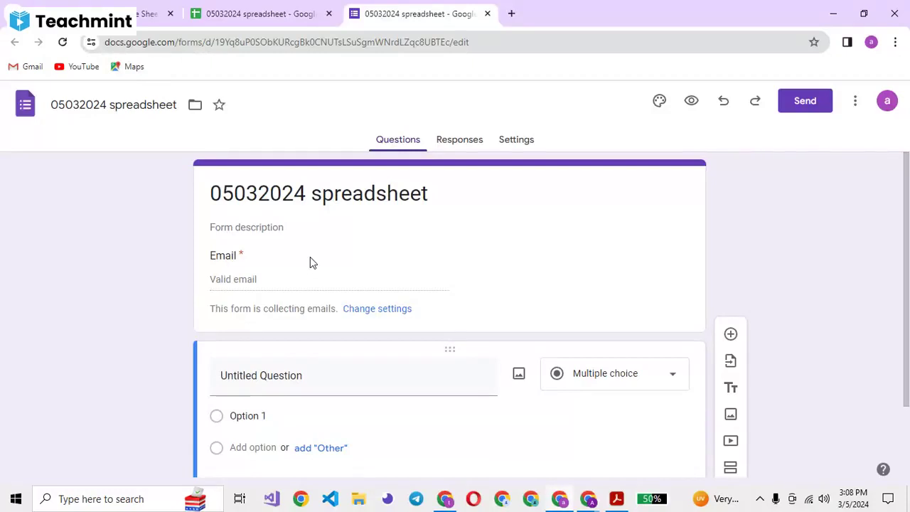
Step: Title the form's first question 'Name'
{"action": "left_click", "coordinate": [309, 377]}
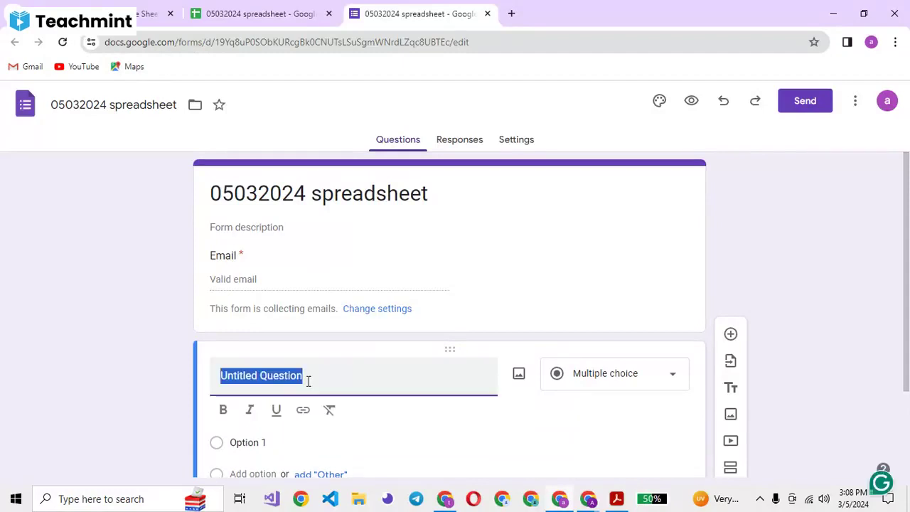
{"action": "type", "text": "Name"}
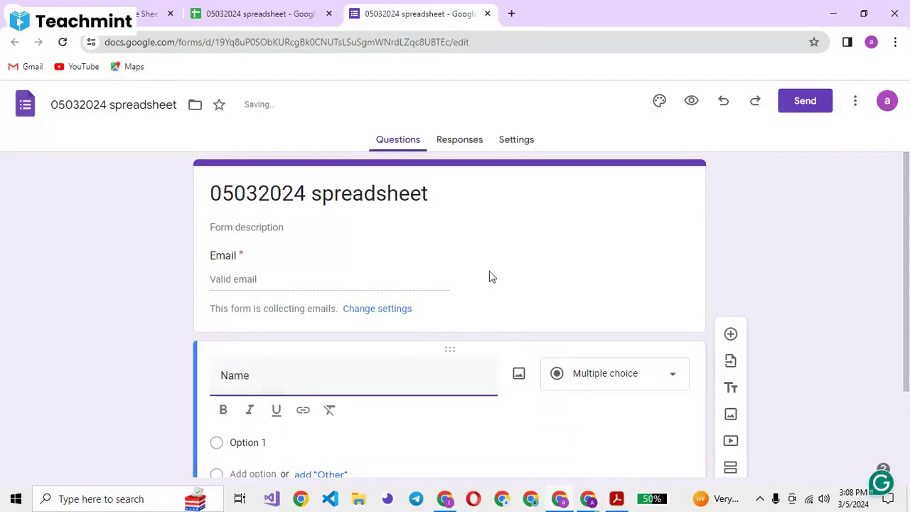
{"action": "left_click_drag", "start_coordinate": [908, 273], "coordinate": [909, 345]}
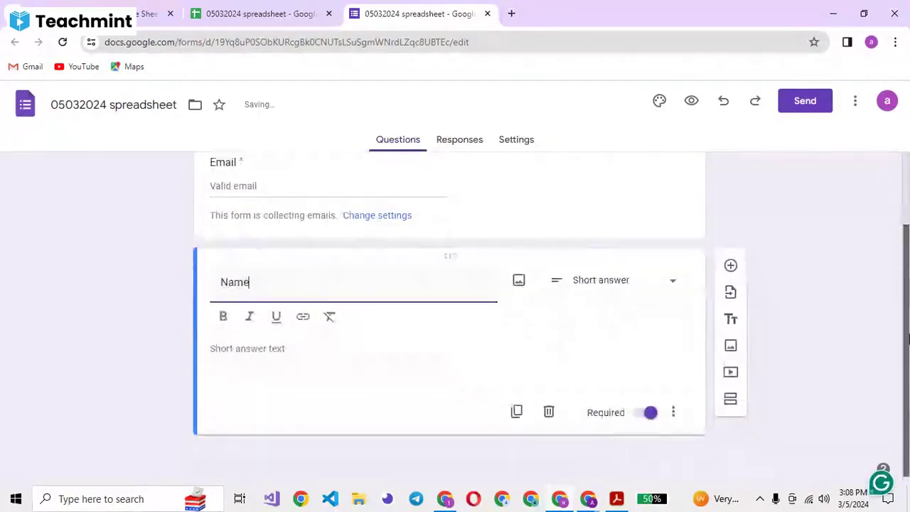
Step: Duplicate the Name question, retitle the copy 'Remarks', and make it multiple choice
{"action": "left_click", "coordinate": [518, 414]}
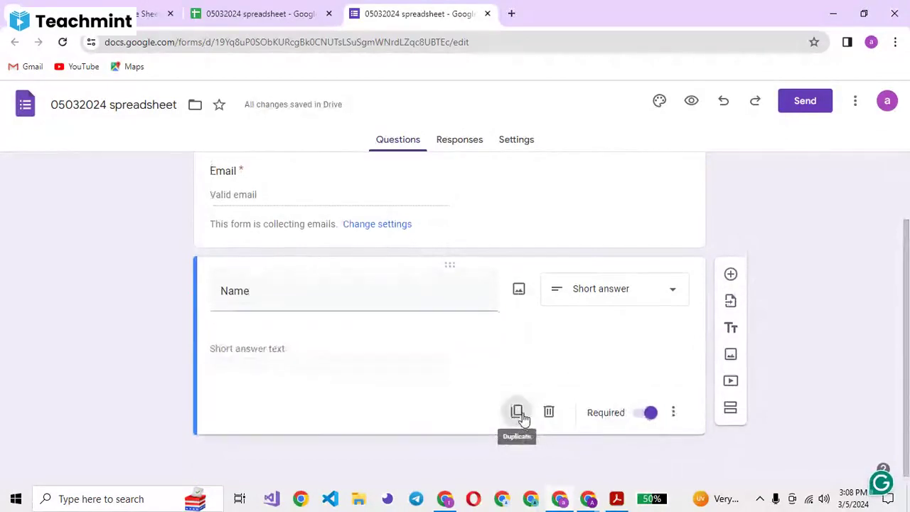
{"action": "left_click_drag", "start_coordinate": [908, 331], "coordinate": [909, 402]}
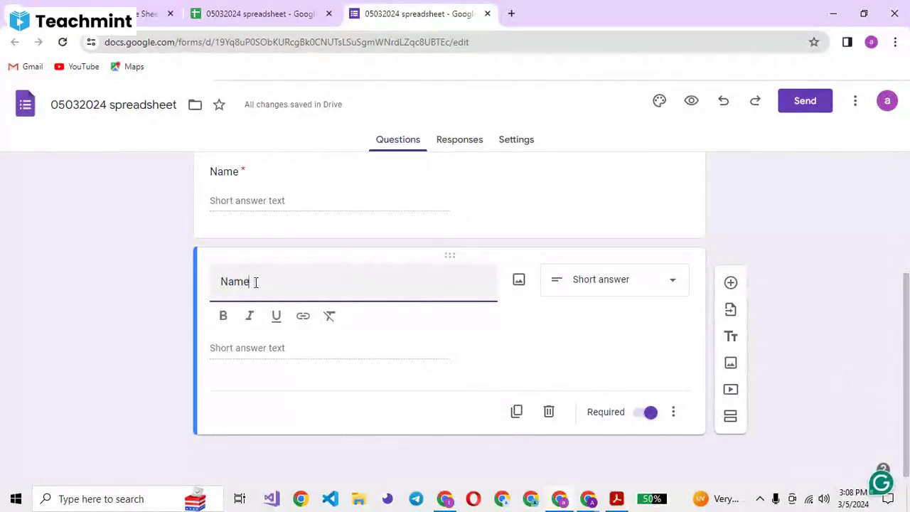
{"action": "key", "text": "ctrl+a"}
{"action": "key", "text": "BackSpace"}
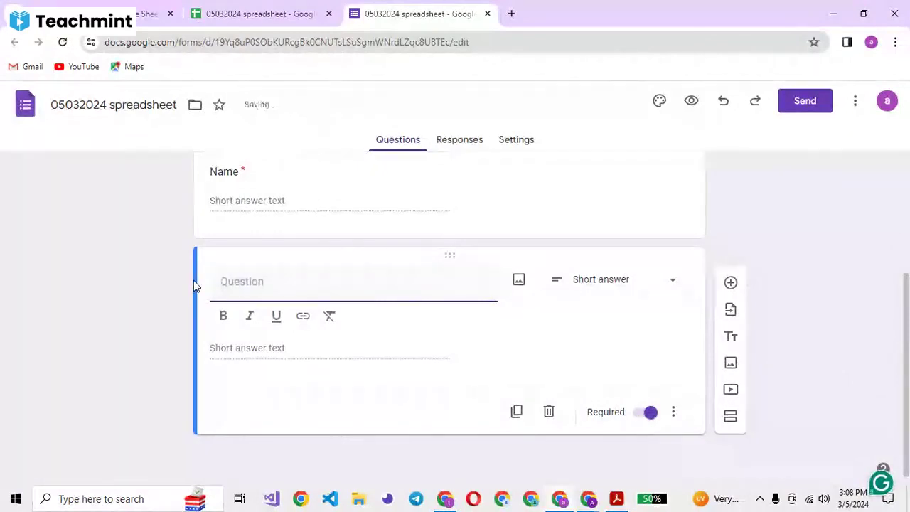
{"action": "type", "text": "Re"}
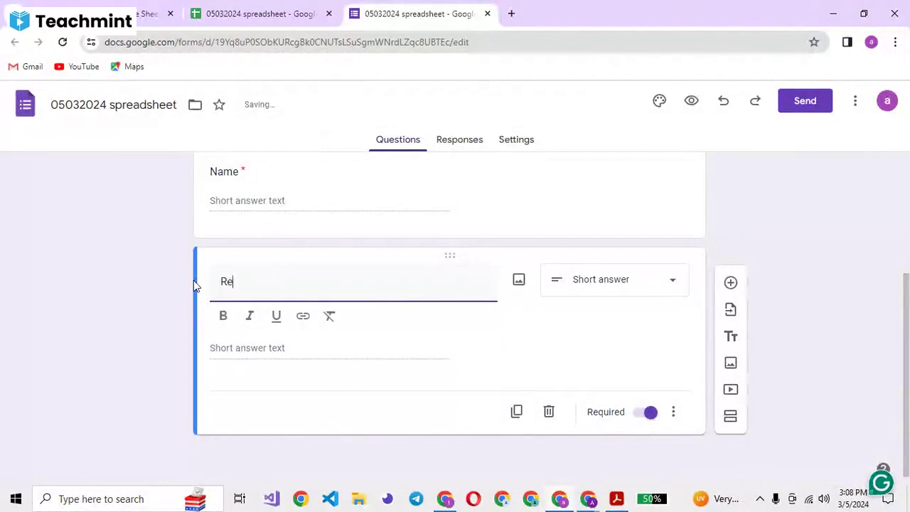
{"action": "type", "text": "marks"}
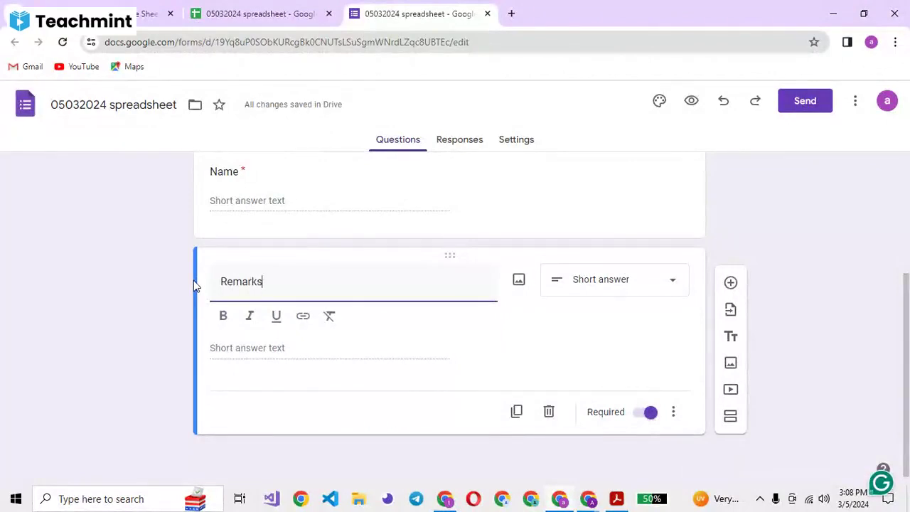
{"action": "left_click", "coordinate": [580, 292]}
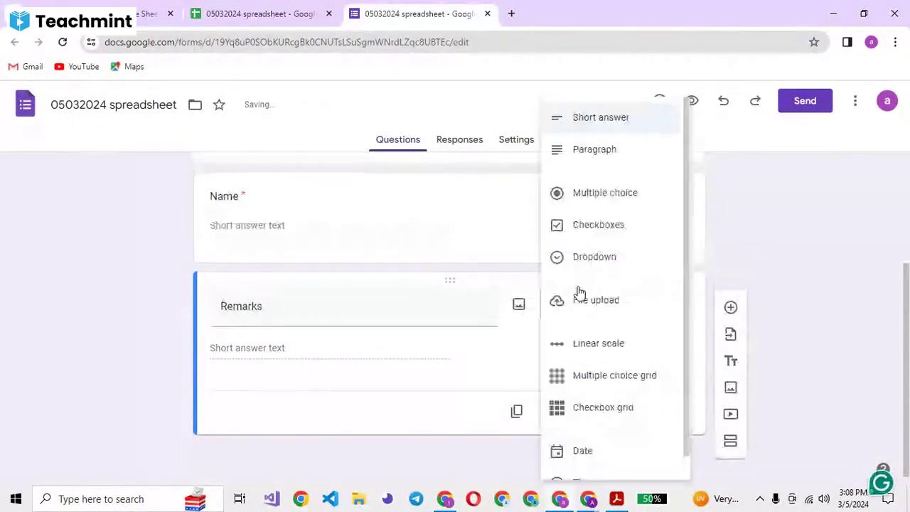
{"action": "left_click", "coordinate": [580, 200]}
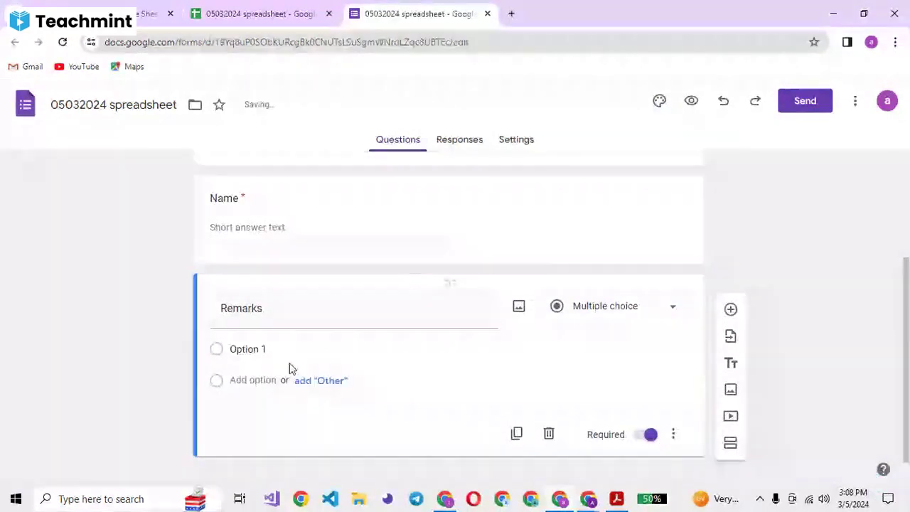
Step: Give the Remarks question the answer options Yes and No
{"action": "left_click", "coordinate": [270, 349]}
{"action": "type", "text": "Yes"}
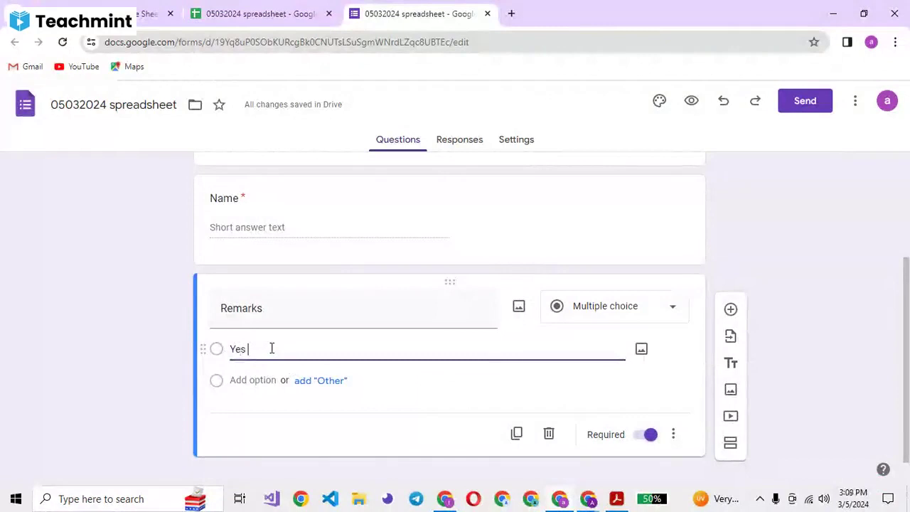
{"action": "left_click", "coordinate": [271, 348]}
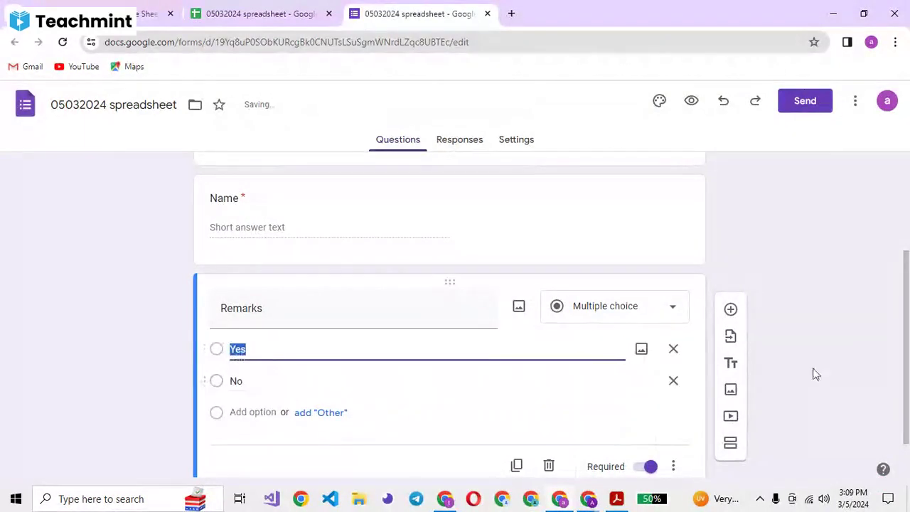
{"action": "left_click_drag", "start_coordinate": [909, 319], "coordinate": [898, 196]}
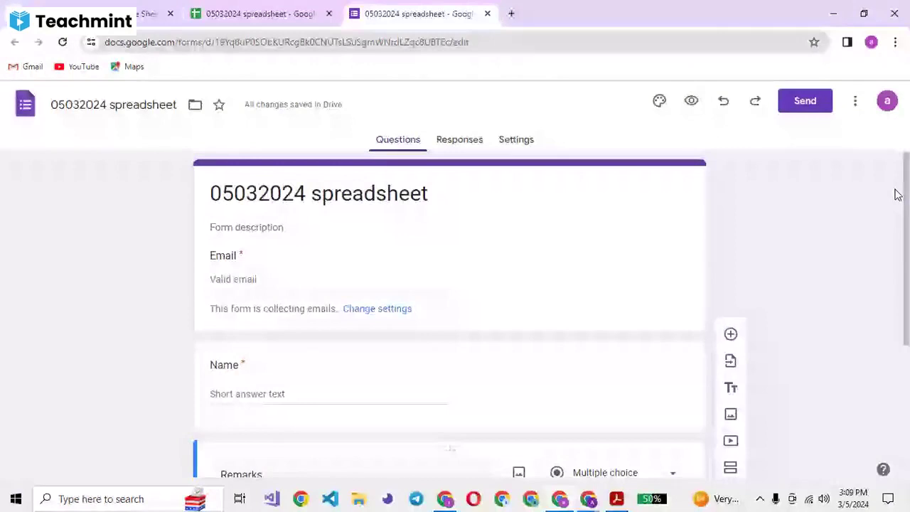
{"action": "scroll", "coordinate": [897, 195], "scroll_direction": "down", "scroll_amount": 3}
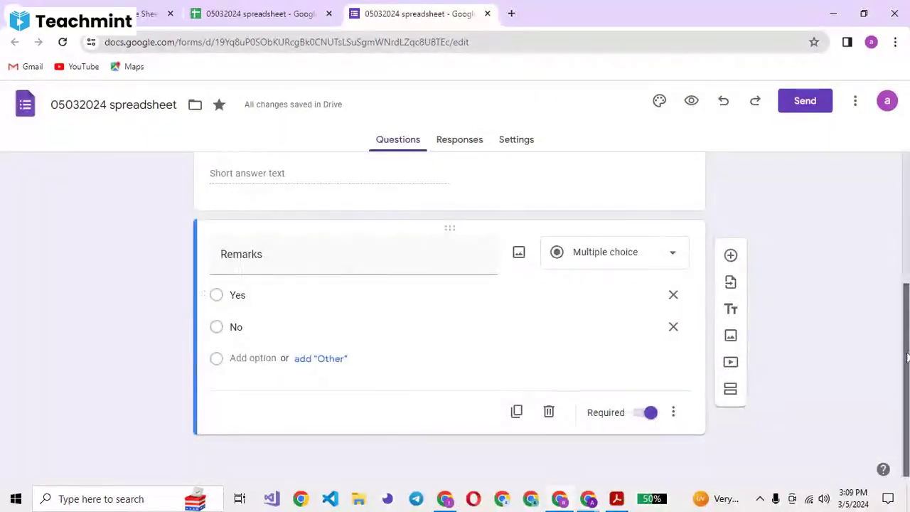
{"action": "scroll", "coordinate": [906, 346], "scroll_direction": "up", "scroll_amount": 1}
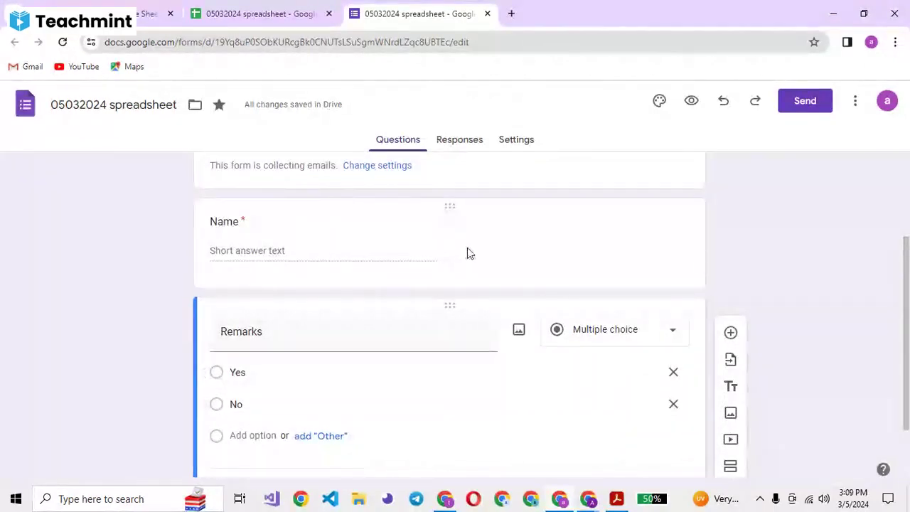
{"action": "scroll", "coordinate": [908, 334], "scroll_direction": "up", "scroll_amount": 2}
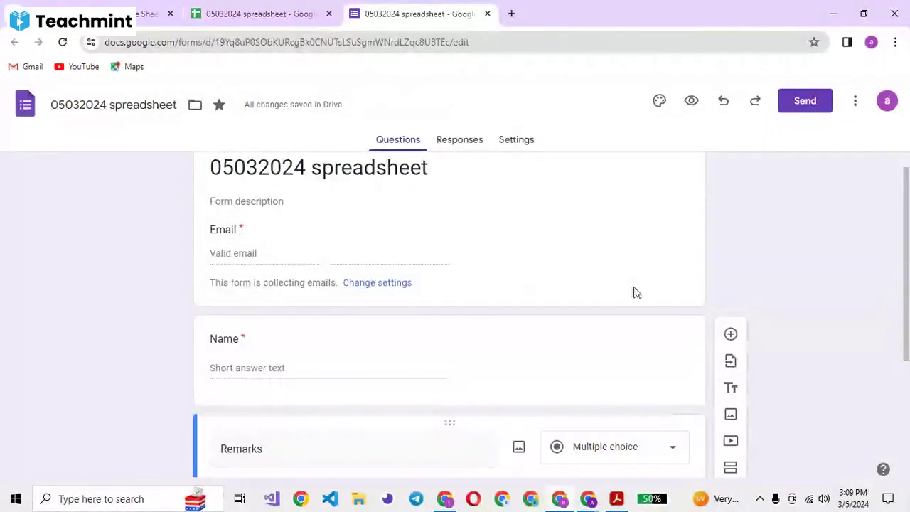
{"action": "scroll", "coordinate": [909, 304], "scroll_direction": "down", "scroll_amount": 1}
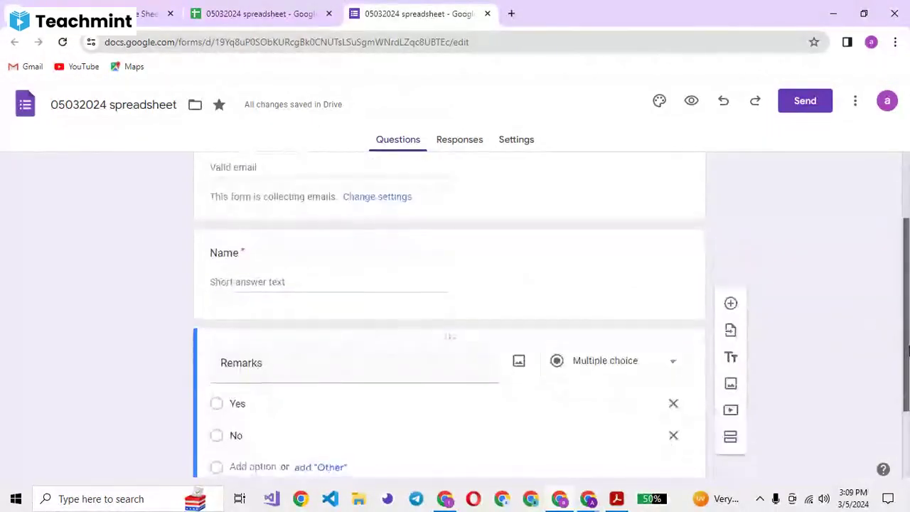
{"action": "scroll", "coordinate": [896, 256], "scroll_direction": "up", "scroll_amount": 2}
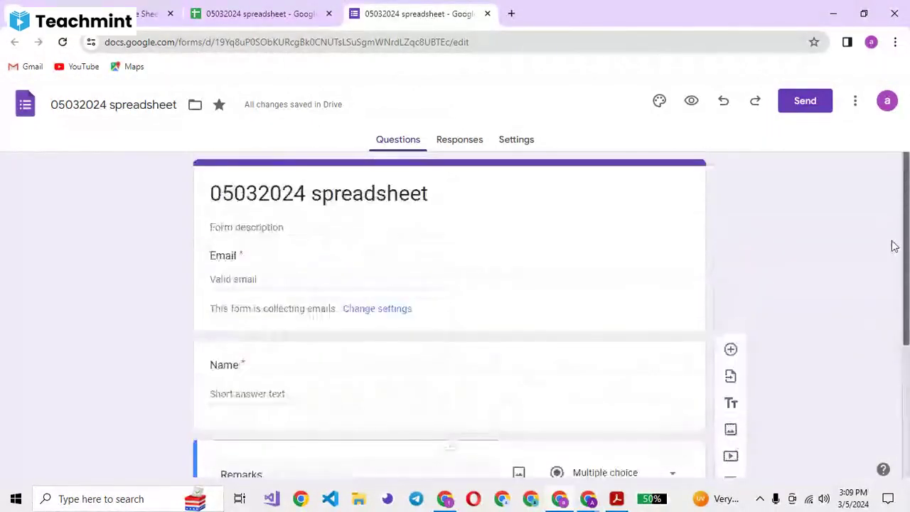
Step: Open the linked response spreadsheet, close the older Sheets tab, and bring up Send form
{"action": "left_click", "coordinate": [461, 141]}
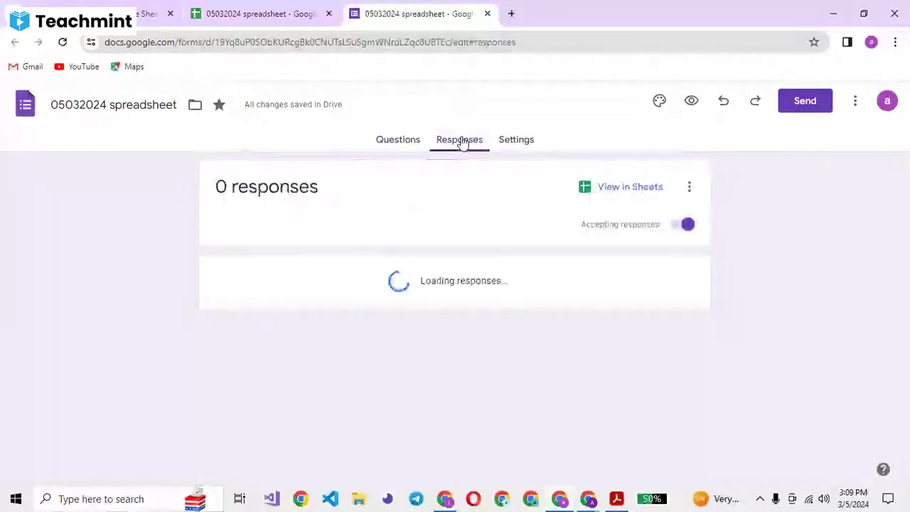
{"action": "left_click", "coordinate": [612, 189]}
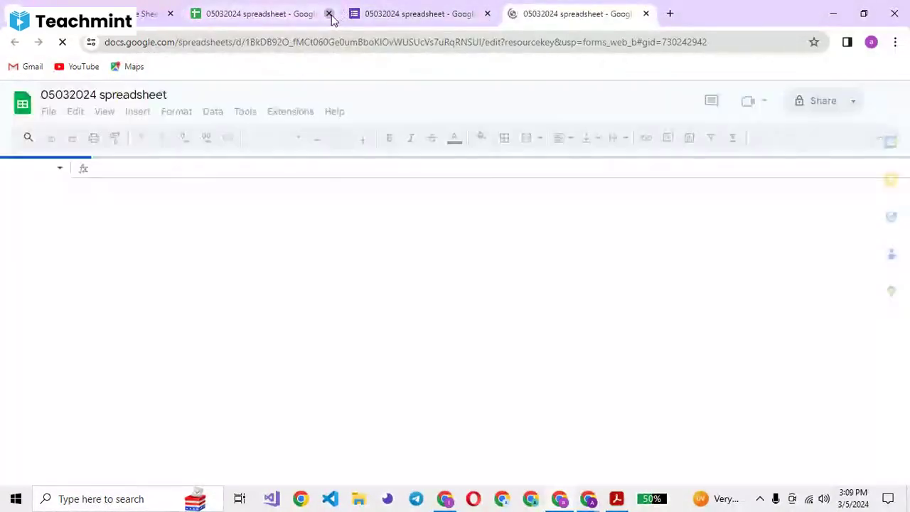
{"action": "left_click", "coordinate": [329, 15]}
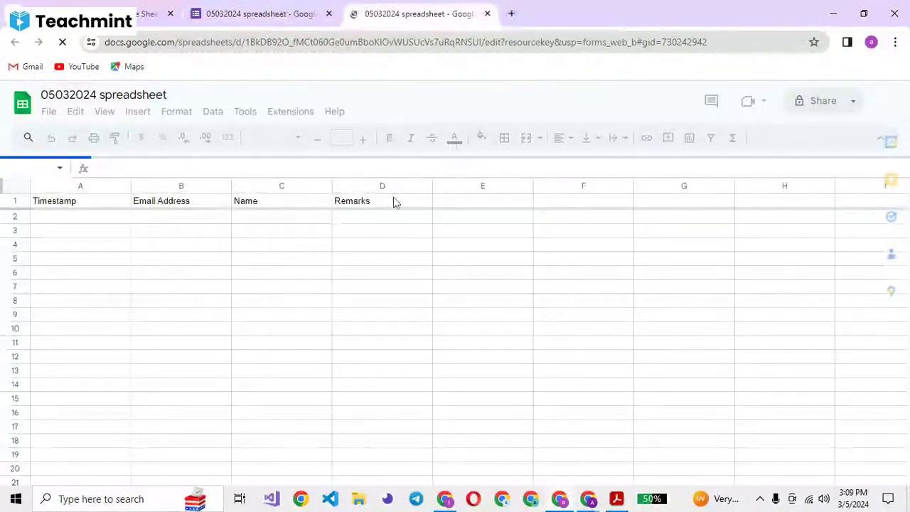
{"action": "left_click", "coordinate": [313, 4]}
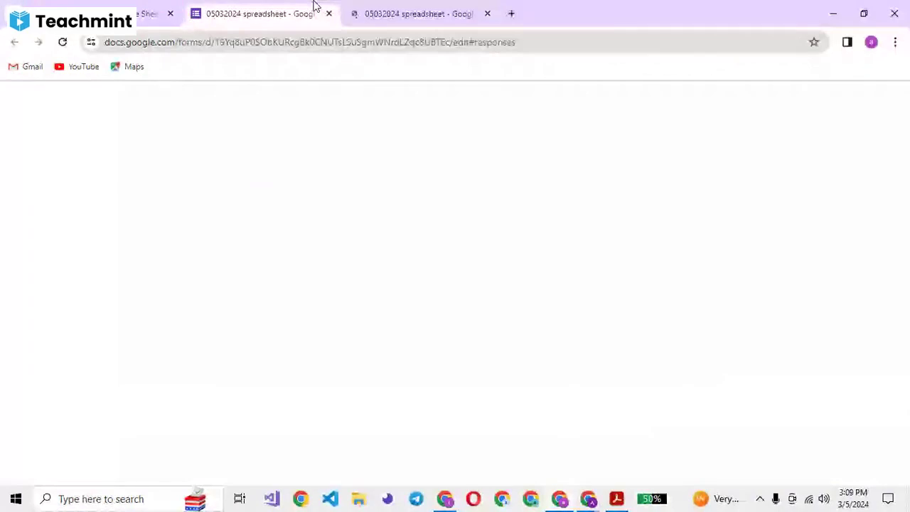
{"action": "left_click", "coordinate": [789, 111]}
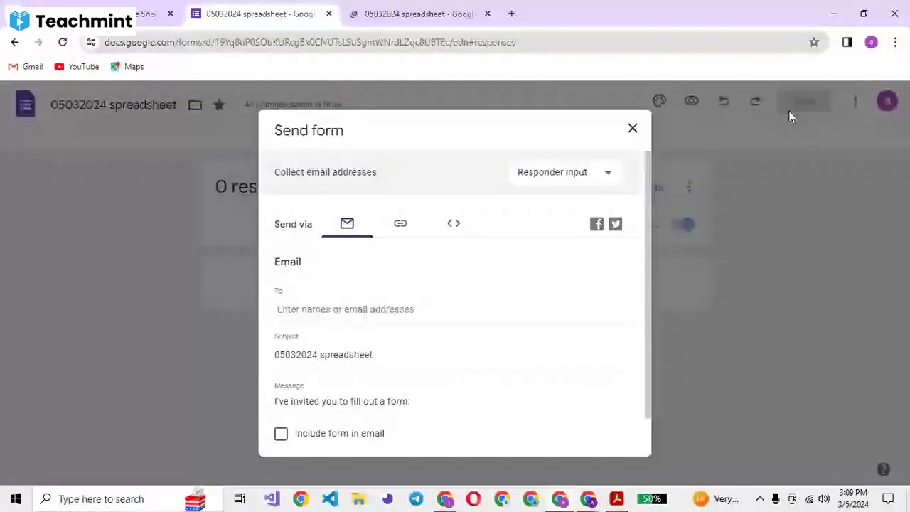
Step: Copy the shortened forms.gle form link and switch to the Teachmint class window
{"action": "left_click", "coordinate": [402, 225]}
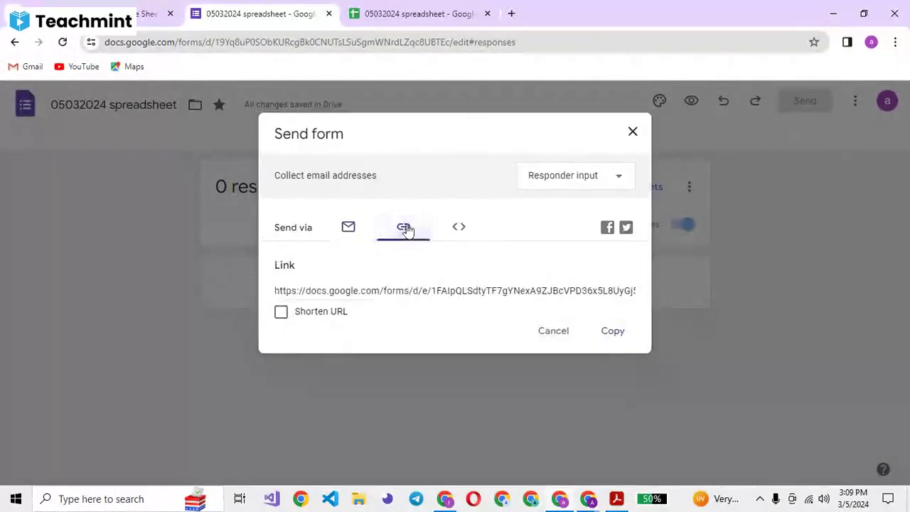
{"action": "left_click", "coordinate": [282, 312]}
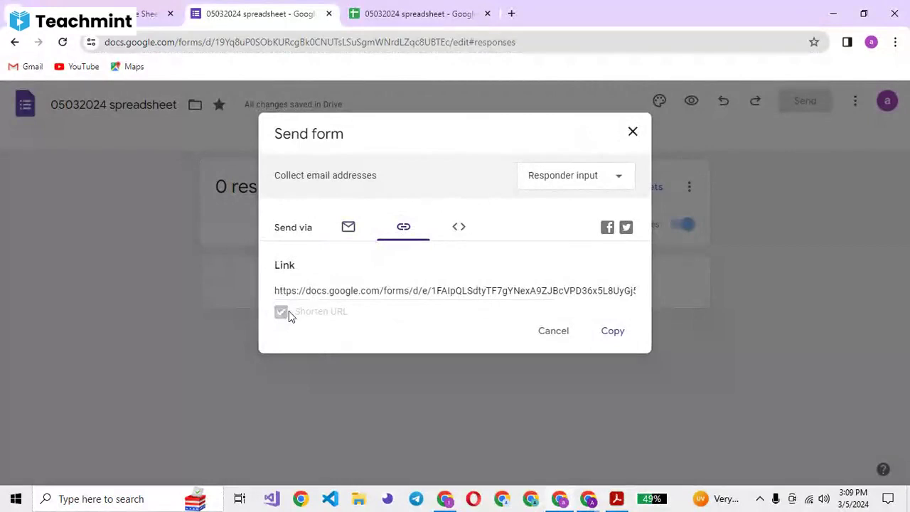
{"action": "mouse_move", "coordinate": [588, 499]}
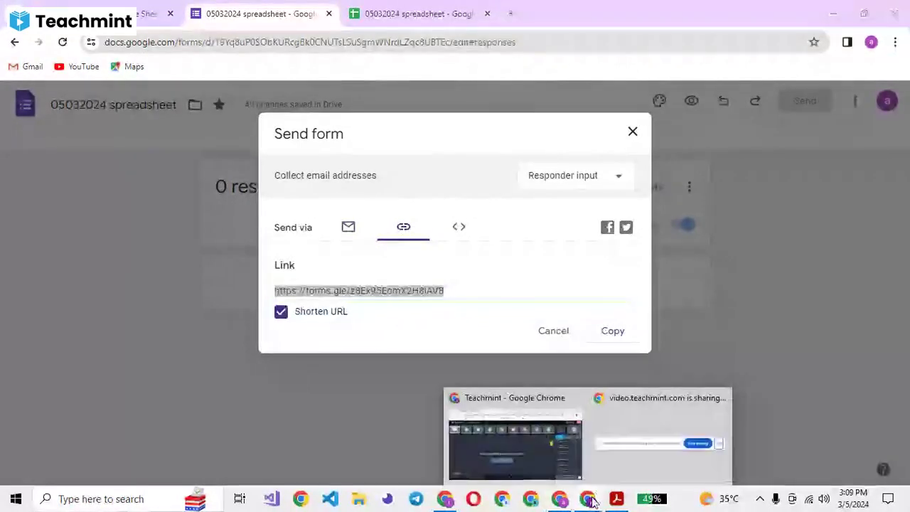
{"action": "left_click", "coordinate": [547, 445]}
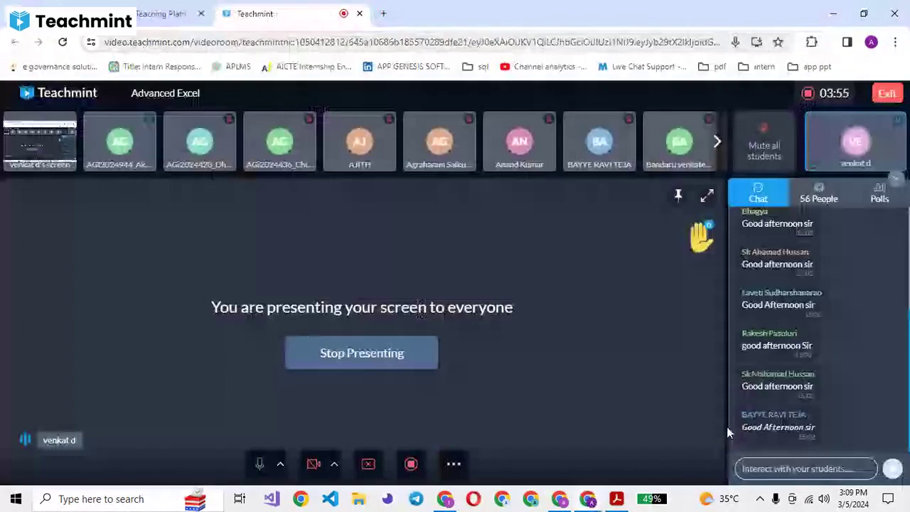
Step: Paste the shortened form link into the Teachmint class chat and send it
{"action": "left_click", "coordinate": [779, 468]}
{"action": "type", "text": "https://forms.gle/z8Ex95EomX2H8iAV8"}
{"action": "key", "text": "Return"}
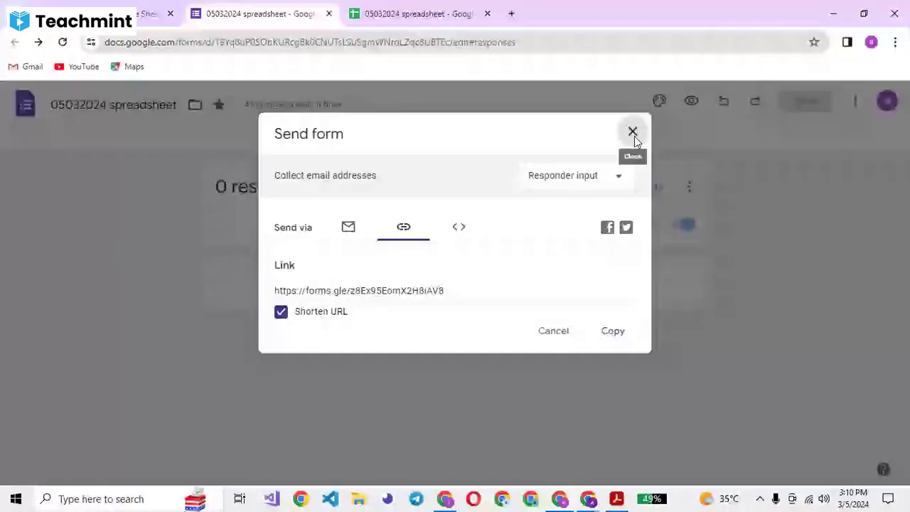
Step: Close the Send form dialog and switch to the linked response spreadsheet tab
{"action": "left_click", "coordinate": [630, 131]}
{"action": "left_click", "coordinate": [411, 14]}
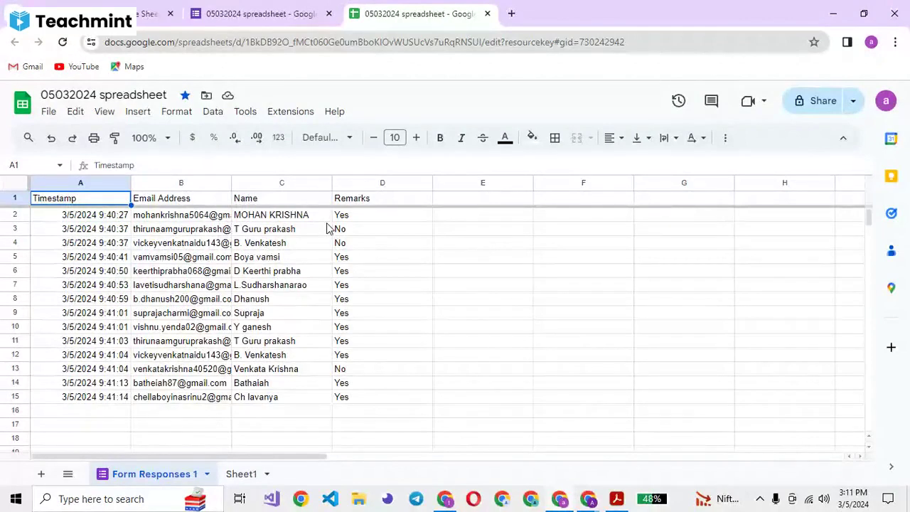
Step: After replies arrive in Form Responses 1, switch back to the Teachmint class window
{"action": "key", "text": "alt+Tab"}
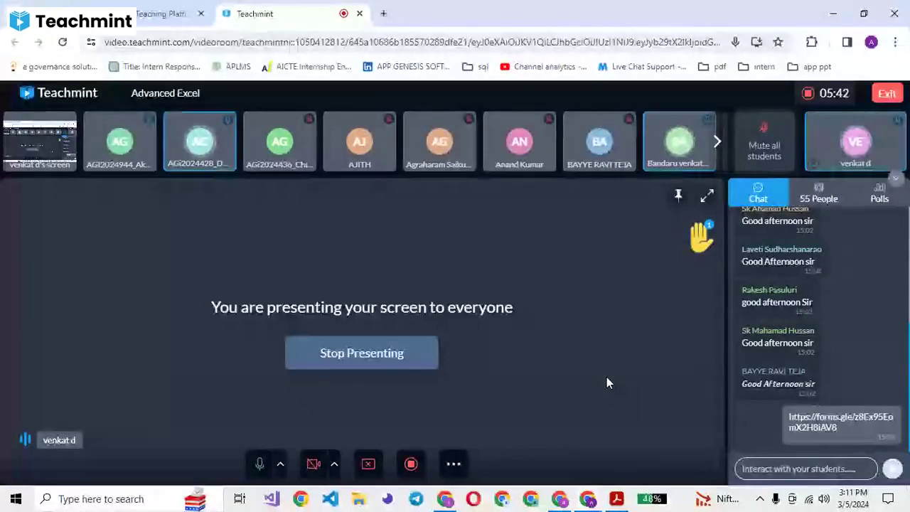
Step: Switch back to the Form Responses 1 sheet in Google Sheets with Alt+Tab
{"action": "key", "text": "alt+Tab"}
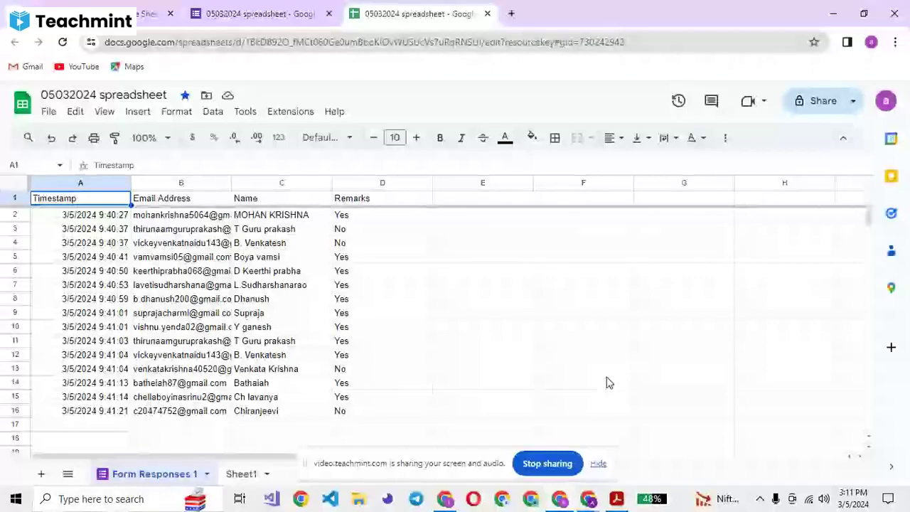
{"action": "left_click", "coordinate": [107, 302]}
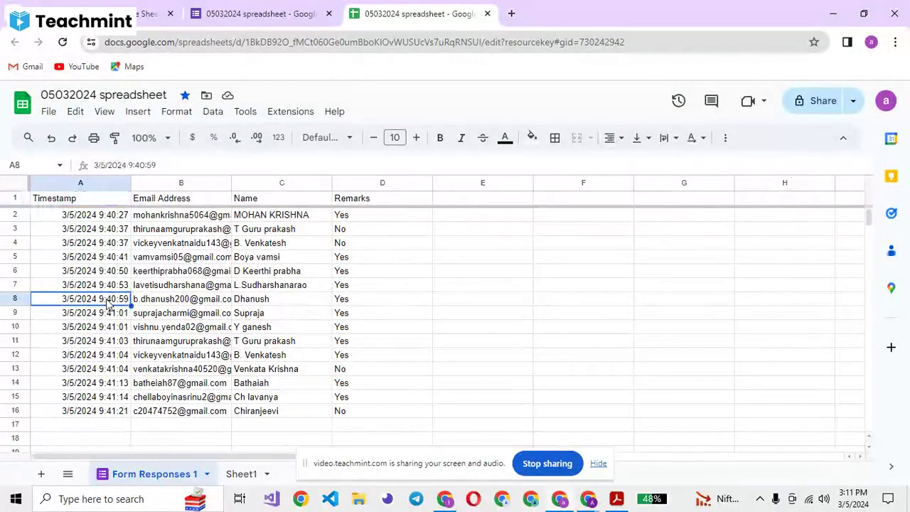
{"action": "key", "text": "ctrl+Home"}
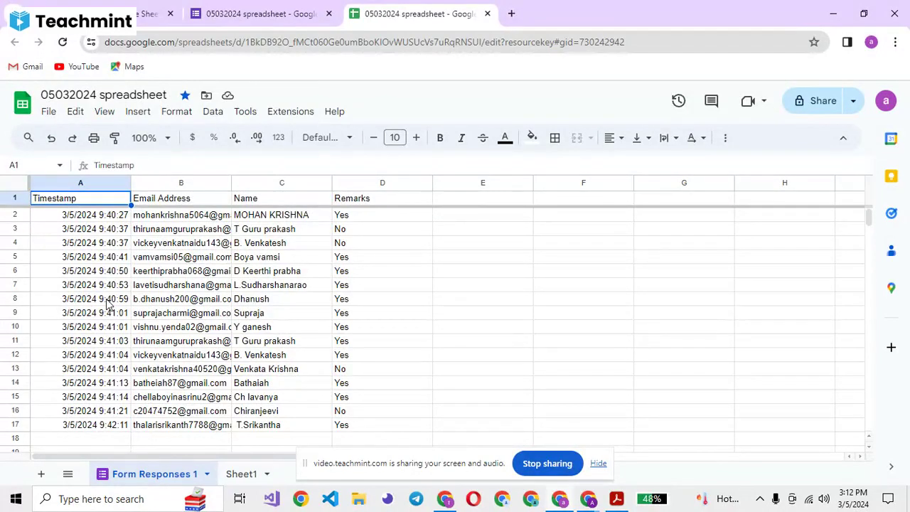
{"action": "key", "text": "Down"}
{"action": "key", "text": "Down"}
{"action": "key", "text": "Down"}
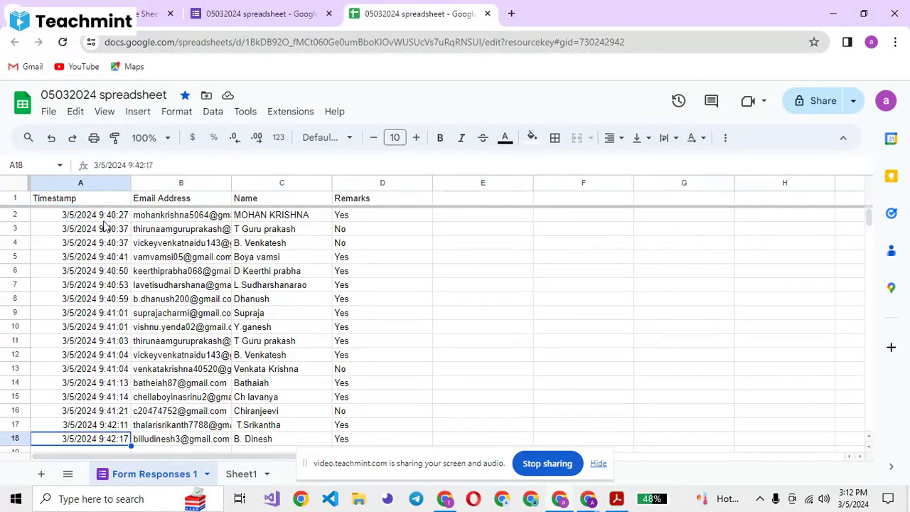
{"action": "key", "text": "Down"}
{"action": "key", "text": "Down"}
{"action": "key", "text": "Down"}
{"action": "key", "text": "Down"}
{"action": "key", "text": "Down"}
{"action": "key", "text": "Down"}
{"action": "key", "text": "Down"}
{"action": "key", "text": "Up"}
{"action": "key", "text": "Up"}
{"action": "key", "text": "Up"}
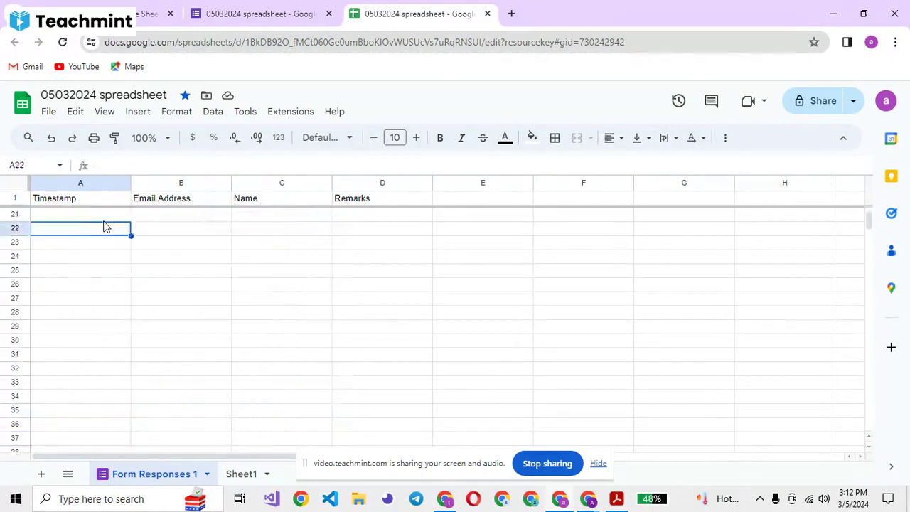
{"action": "key", "text": "Up"}
{"action": "key", "text": "Up"}
{"action": "key", "text": "Up"}
{"action": "key", "text": "Up"}
{"action": "key", "text": "Up"}
{"action": "key", "text": "Up"}
{"action": "key", "text": "Up"}
{"action": "key", "text": "Up"}
{"action": "key", "text": "Up"}
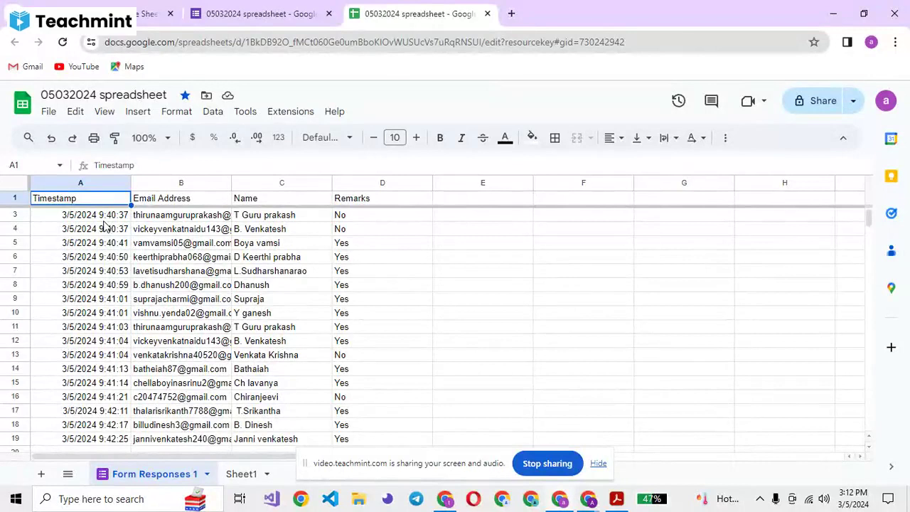
Step: Browse the Tools submenus, then reveal the Autocrat add-on's Launch option under Extensions
{"action": "left_click", "coordinate": [245, 111]}
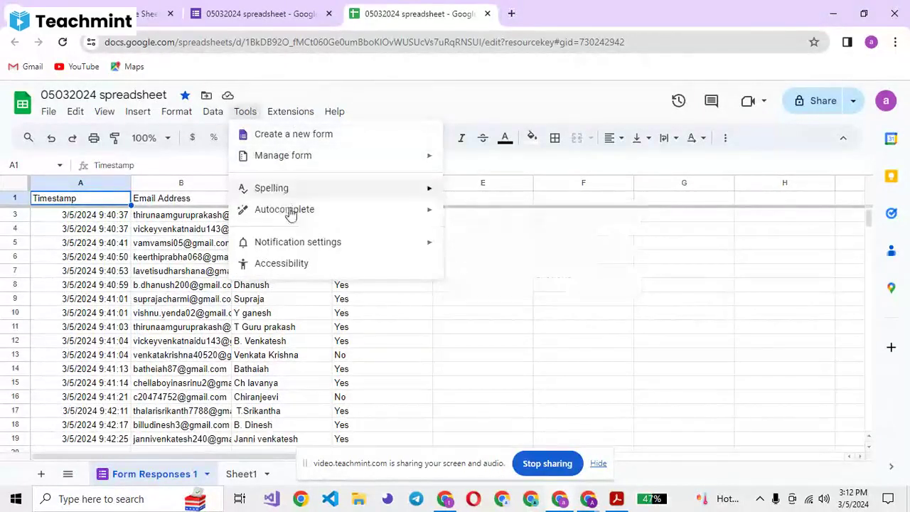
{"action": "mouse_move", "coordinate": [302, 247]}
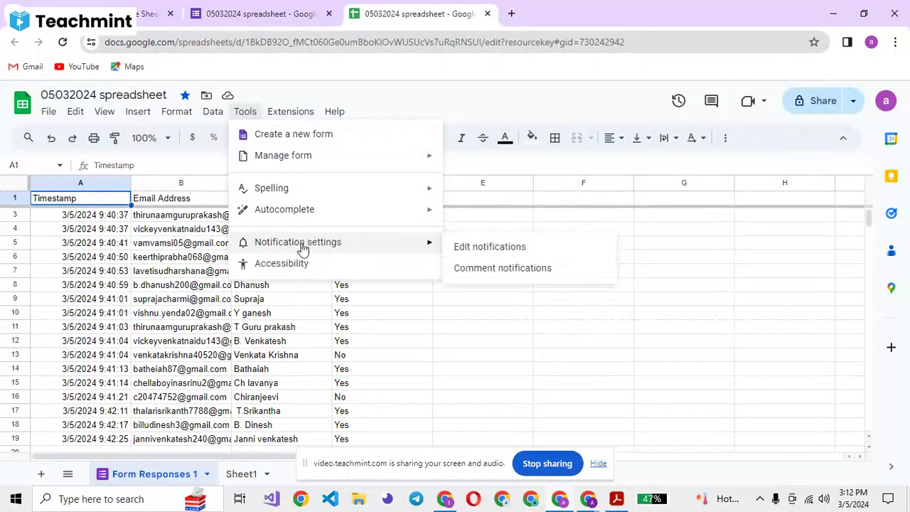
{"action": "mouse_move", "coordinate": [295, 217]}
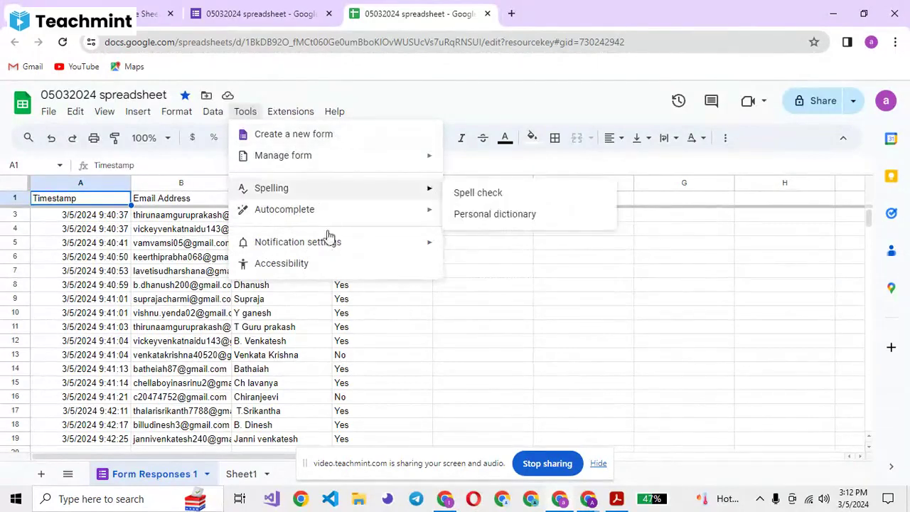
{"action": "mouse_move", "coordinate": [295, 115]}
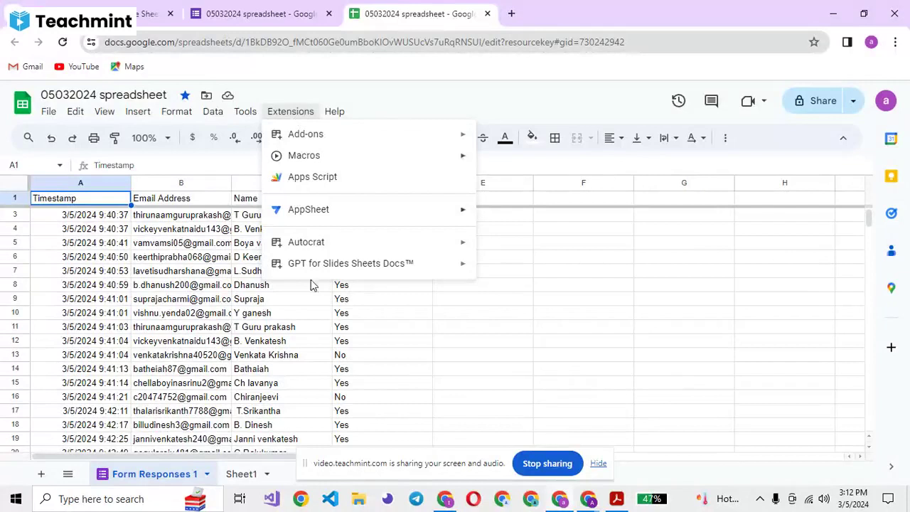
{"action": "mouse_move", "coordinate": [326, 249]}
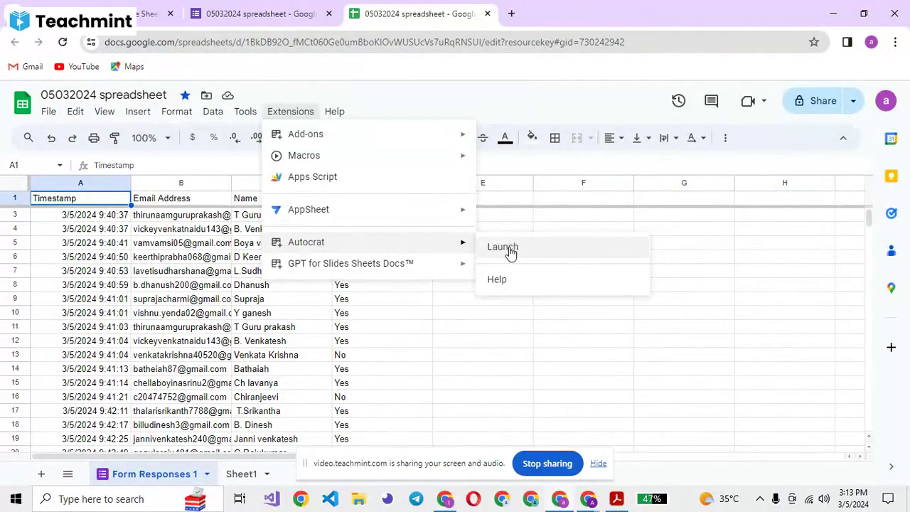
Step: Launch Autocrat, create a new merge job named 05032024, and advance to template selection
{"action": "left_click", "coordinate": [510, 249]}
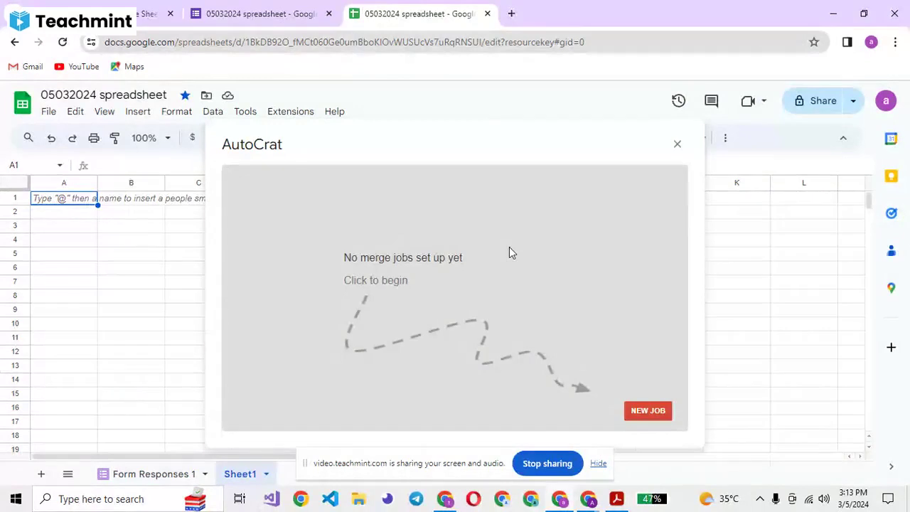
{"action": "left_click", "coordinate": [646, 409]}
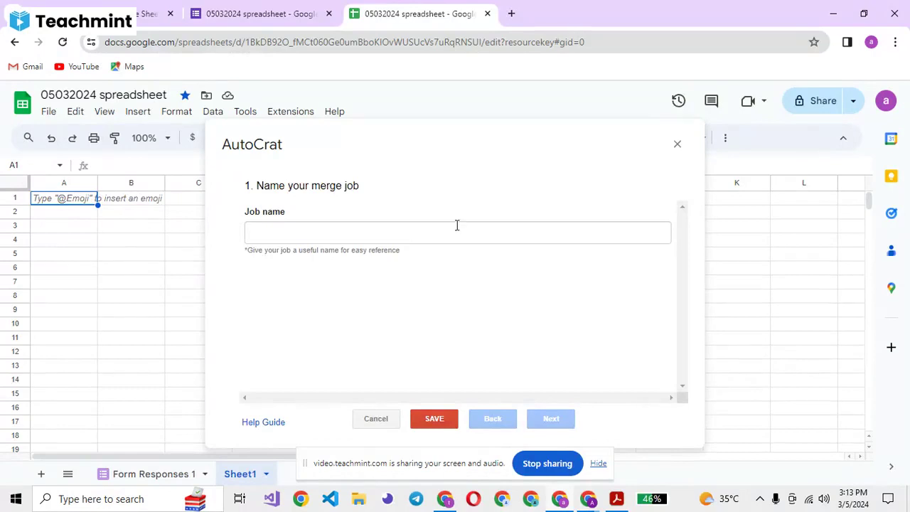
{"action": "left_click", "coordinate": [394, 240]}
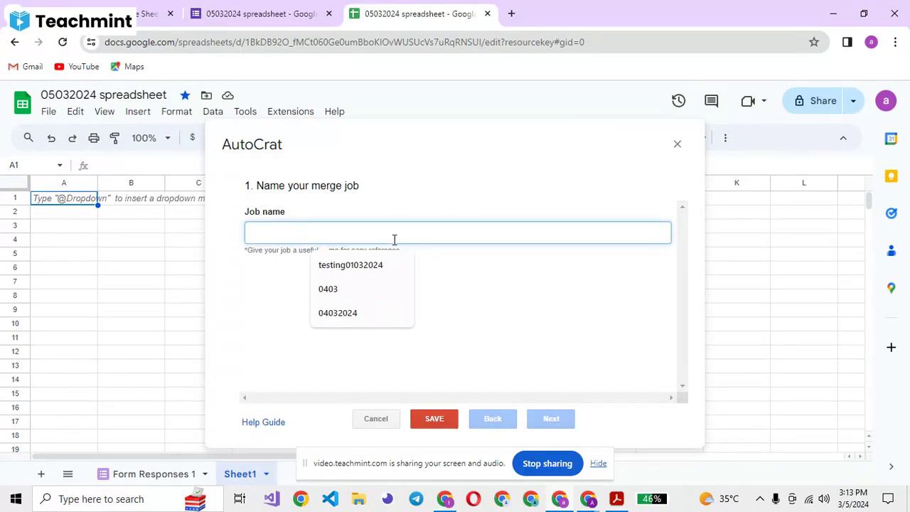
{"action": "type", "text": "05032024"}
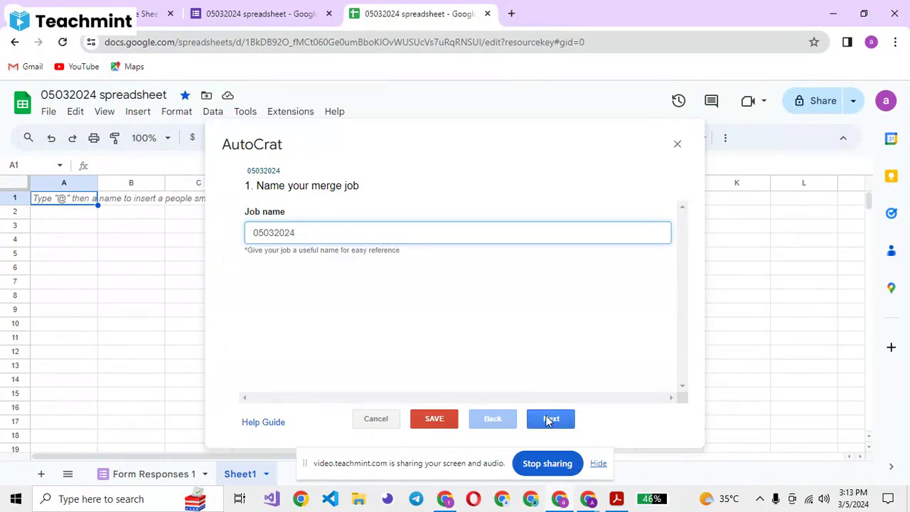
{"action": "left_click", "coordinate": [548, 421]}
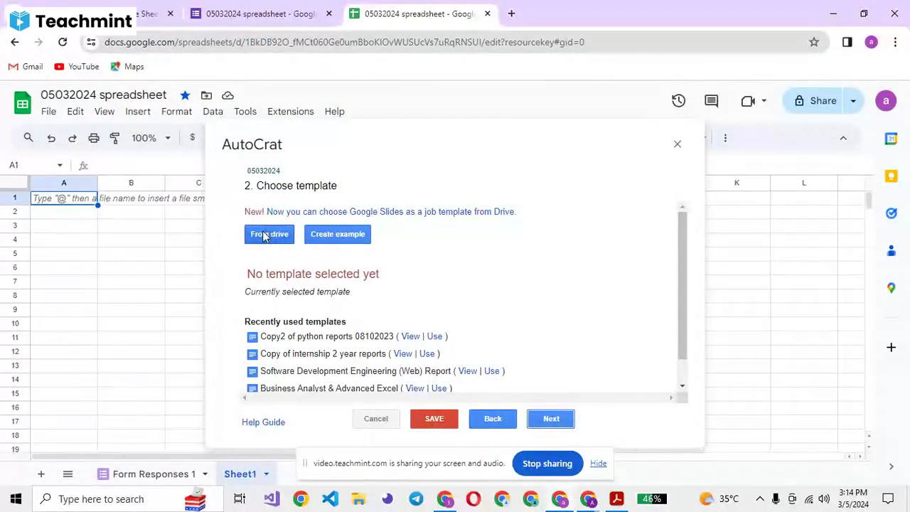
Step: Use Copy2 of python reports 08102023 as the template and open that document
{"action": "left_click", "coordinate": [435, 338]}
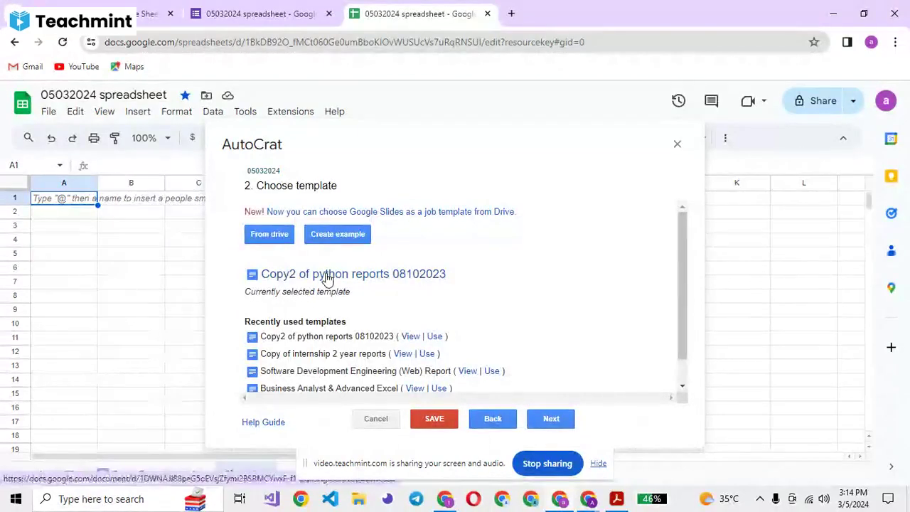
{"action": "left_click", "coordinate": [327, 279]}
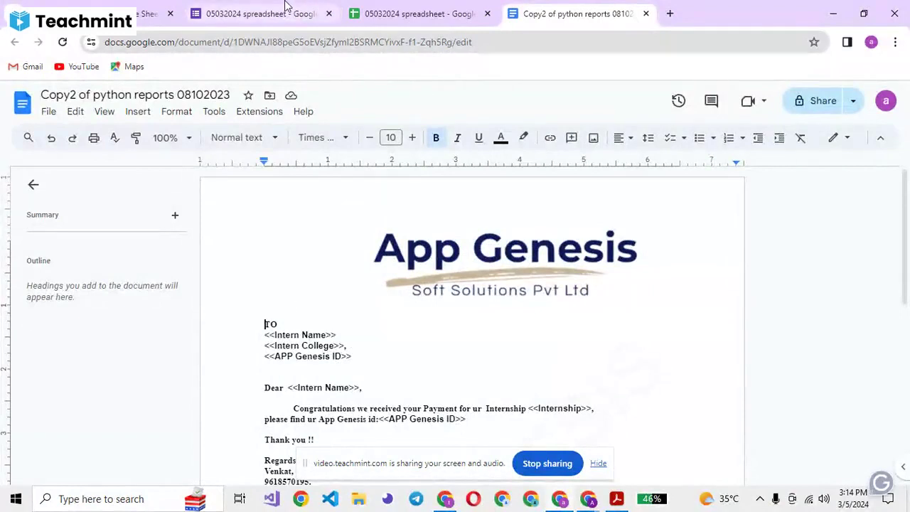
Step: Close the 01 MARCH 2024 spreadsheet tab and return to the 05032024 AutoCrat job
{"action": "left_click", "coordinate": [412, 14]}
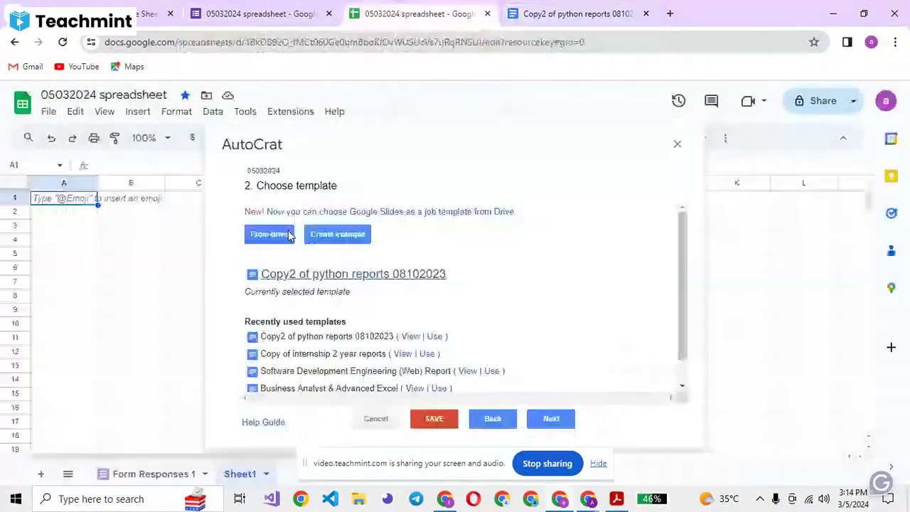
{"action": "left_click", "coordinate": [140, 9]}
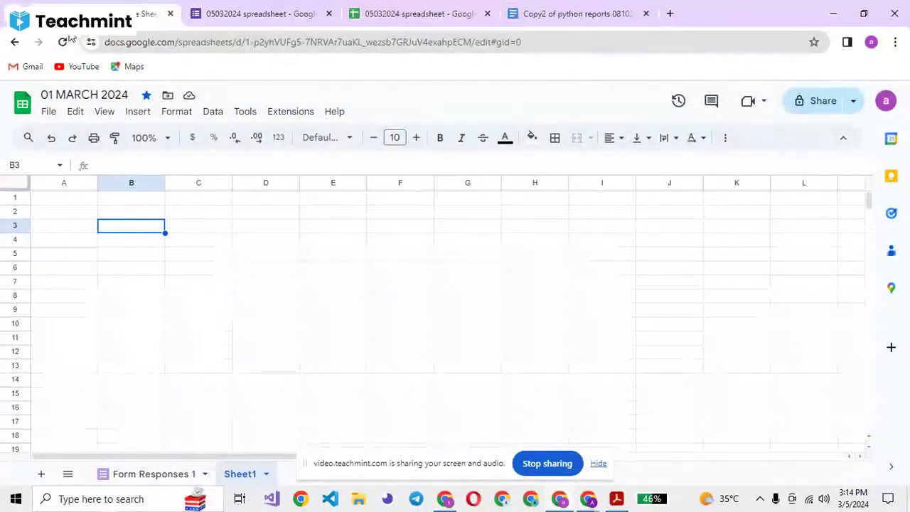
{"action": "left_click", "coordinate": [64, 42]}
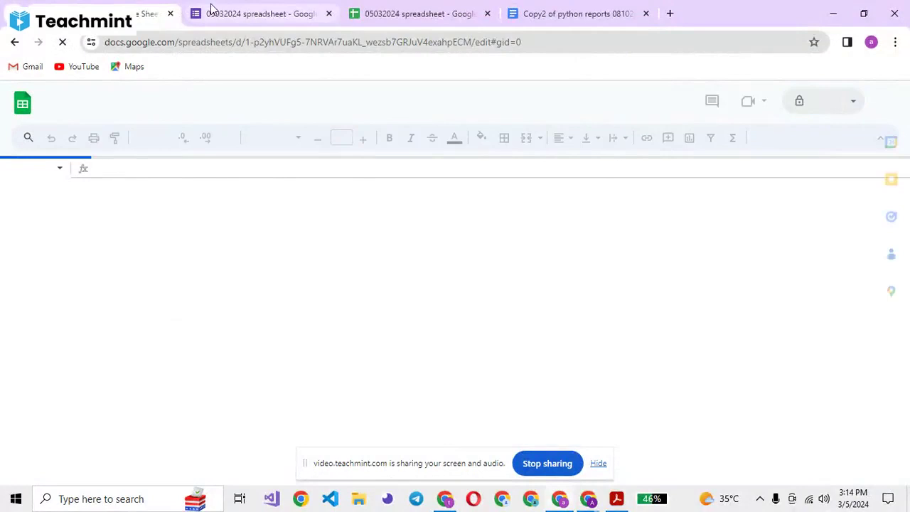
{"action": "left_click", "coordinate": [170, 14]}
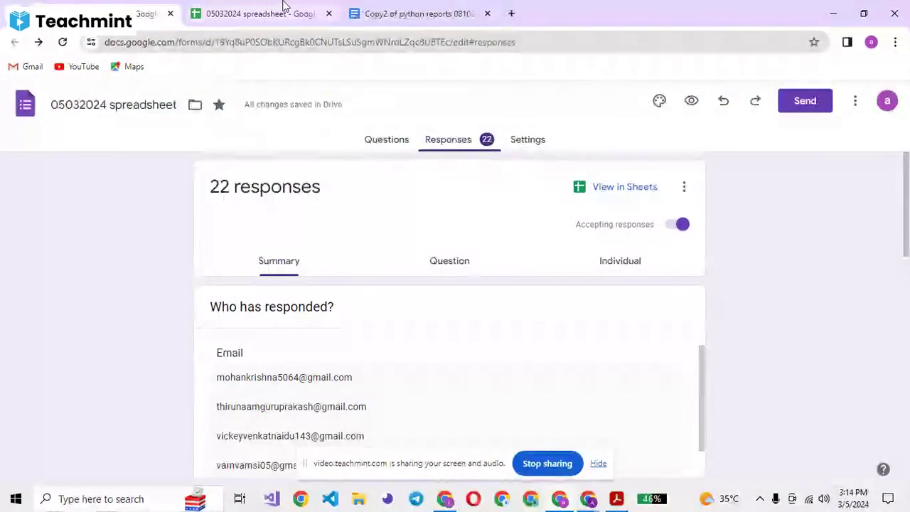
{"action": "left_click", "coordinate": [284, 5]}
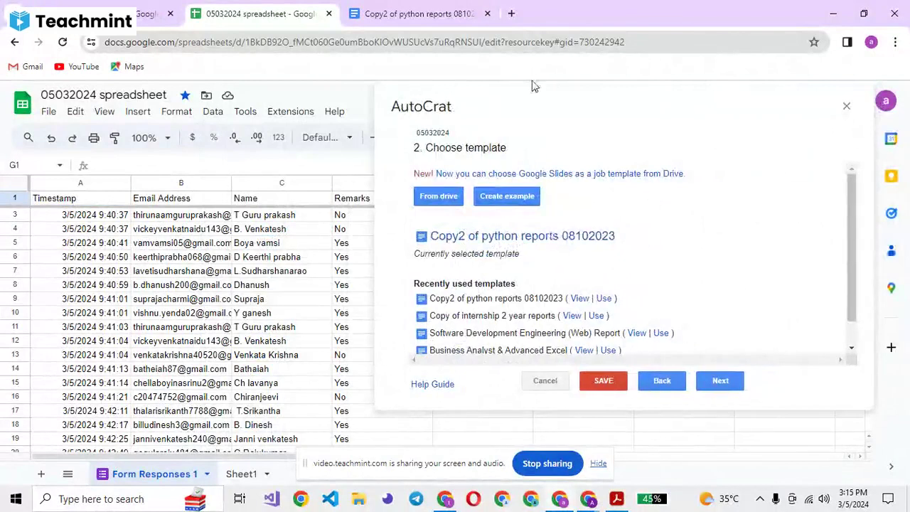
Step: Remove the college and ID lines and rewrite the paragraph as 'Congratulations ,<<remarkstoyou>>'
{"action": "left_click", "coordinate": [462, 14]}
{"action": "left_click_drag", "start_coordinate": [265, 346], "coordinate": [365, 361]}
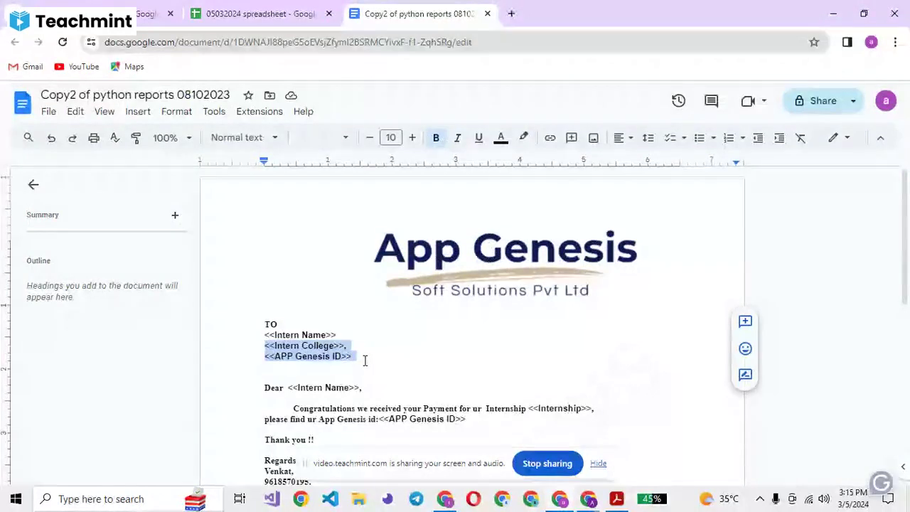
{"action": "key", "text": "BackSpace"}
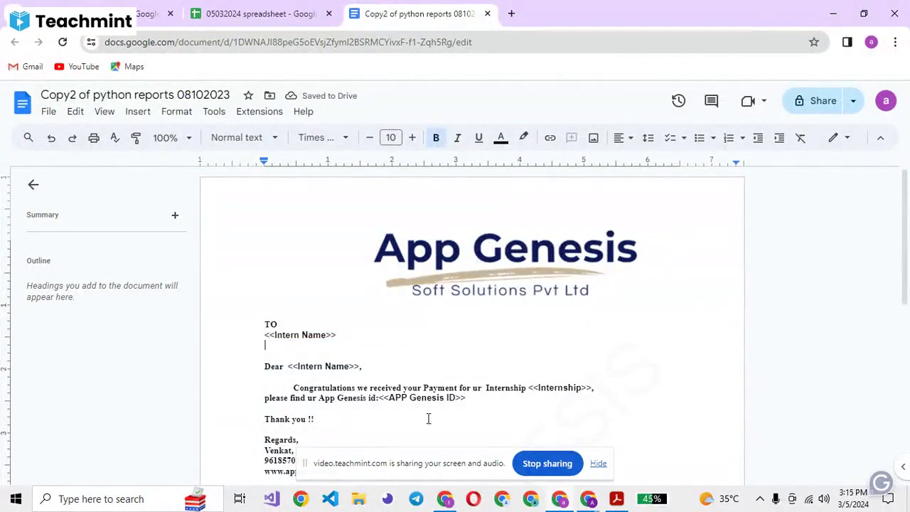
{"action": "left_click", "coordinate": [491, 399]}
{"action": "mouse_move", "coordinate": [491, 399]}
{"action": "left_mouse_down"}
{"action": "mouse_move", "coordinate": [289, 398]}
{"action": "mouse_move", "coordinate": [285, 388]}
{"action": "left_mouse_up"}
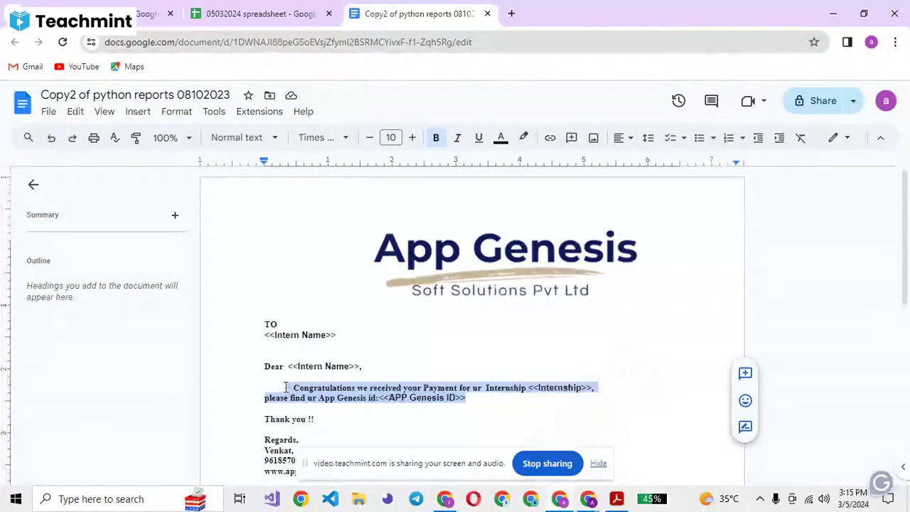
{"action": "key", "text": "ctrl+v"}
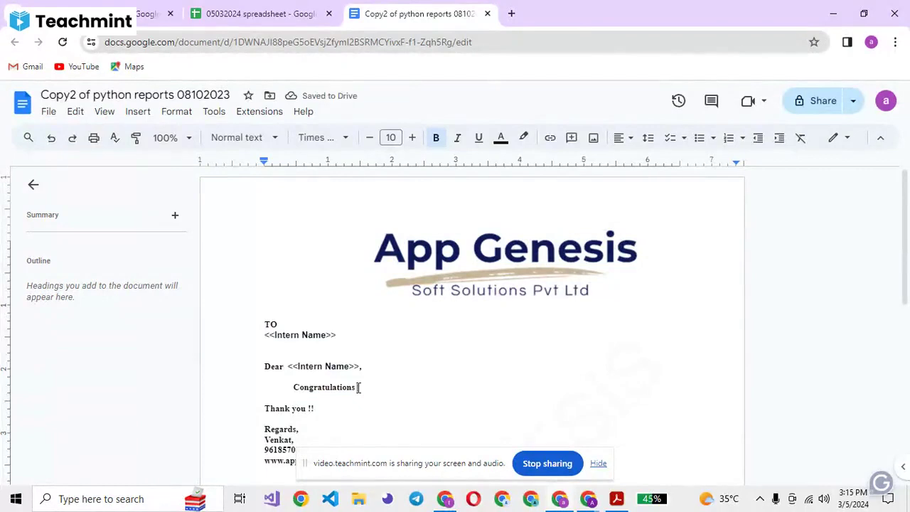
{"action": "scroll", "coordinate": [907, 296], "scroll_direction": "down", "scroll_amount": 2}
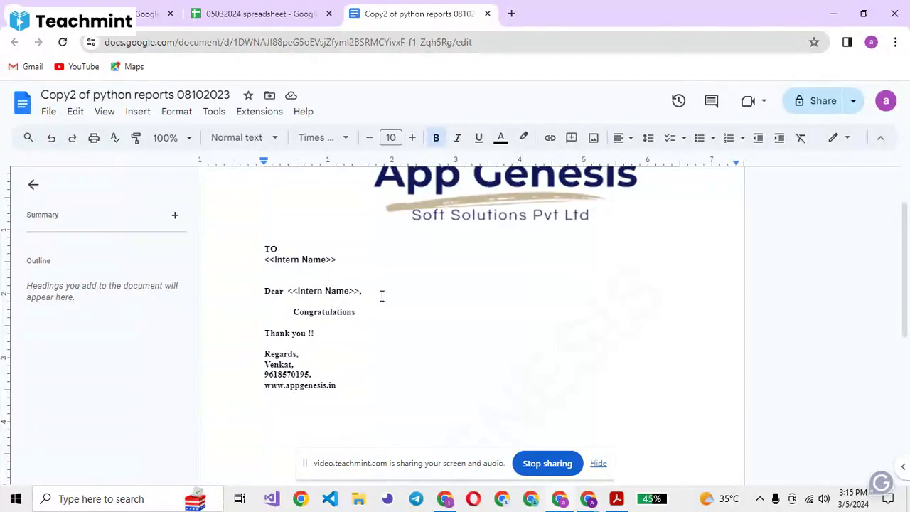
{"action": "type", "text": ",<<"}
{"action": "type", "text": "remarks>>"}
{"action": "key", "text": "Left"}
{"action": "key", "text": "Left"}
{"action": "type", "text": "toyou"}
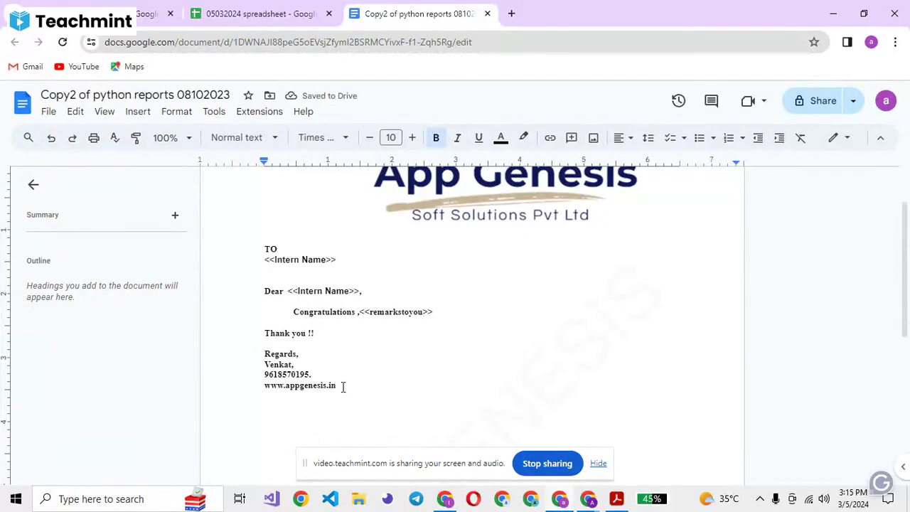
Step: Delete the Regards signature block and the App Genesis header logo
{"action": "left_click_drag", "start_coordinate": [338, 386], "coordinate": [260, 348]}
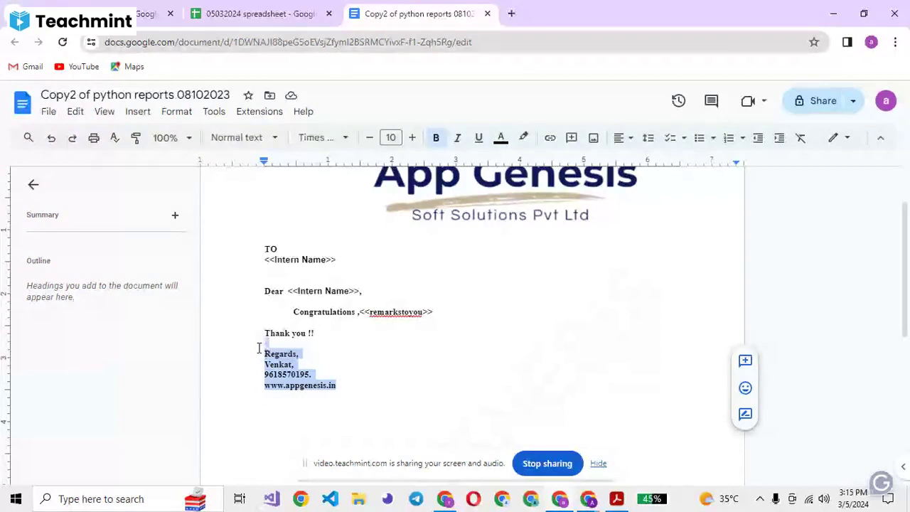
{"action": "key", "text": "Delete"}
{"action": "left_click", "coordinate": [482, 197]}
{"action": "key", "text": "Delete"}
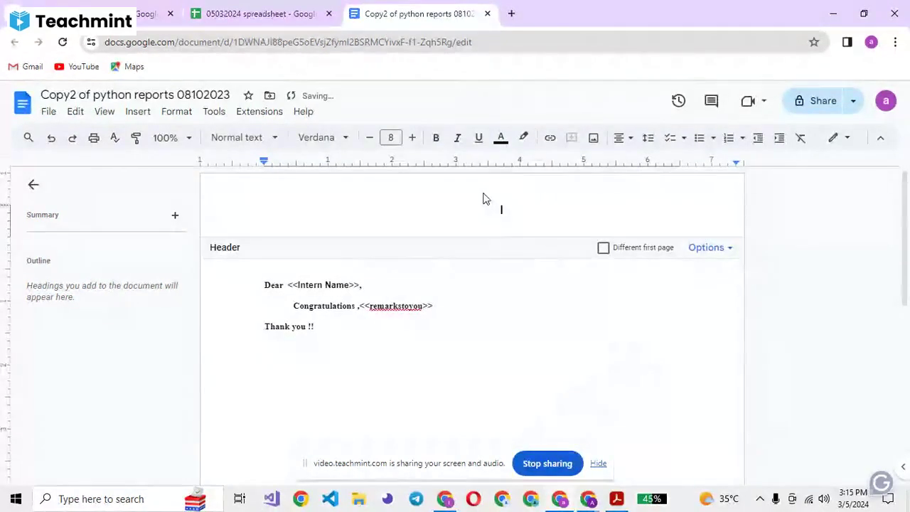
{"action": "left_click", "coordinate": [531, 315]}
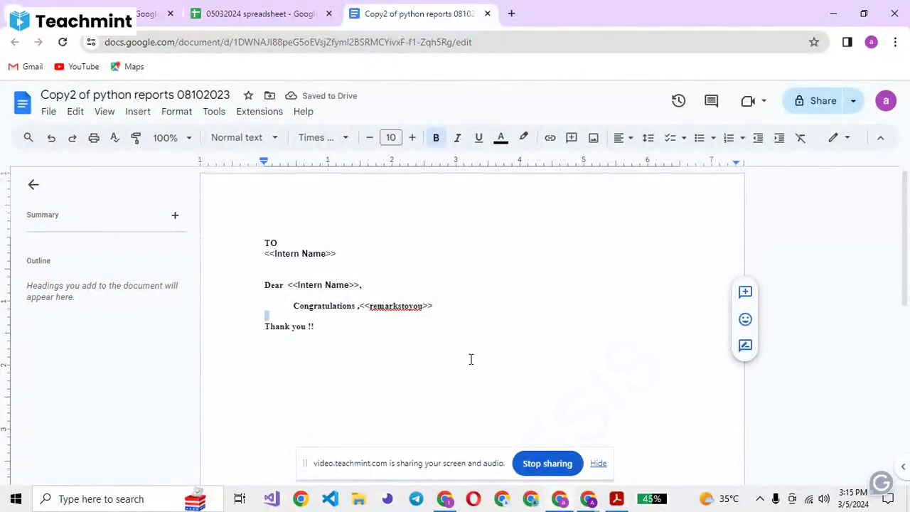
{"action": "left_click", "coordinate": [598, 465]}
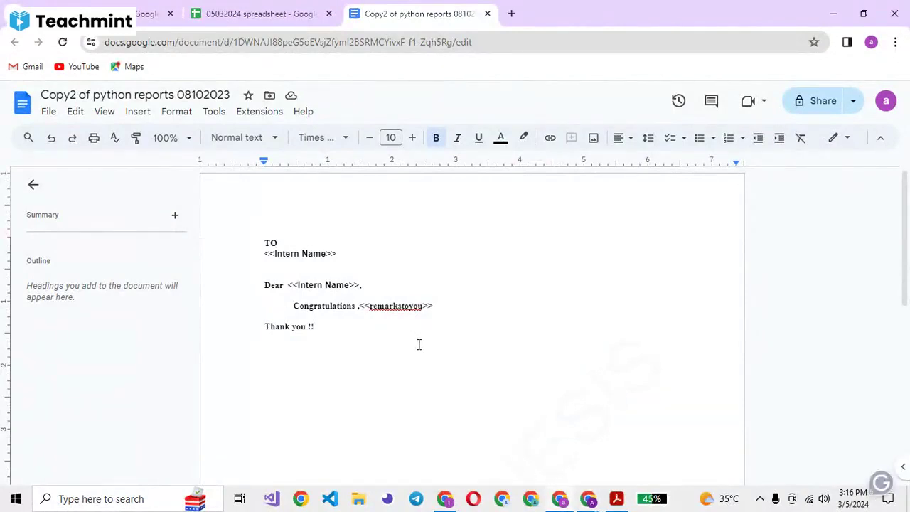
Step: Reapply the edited Copy2 template in the 05032024 job and advance to tag mapping
{"action": "left_click", "coordinate": [307, 6]}
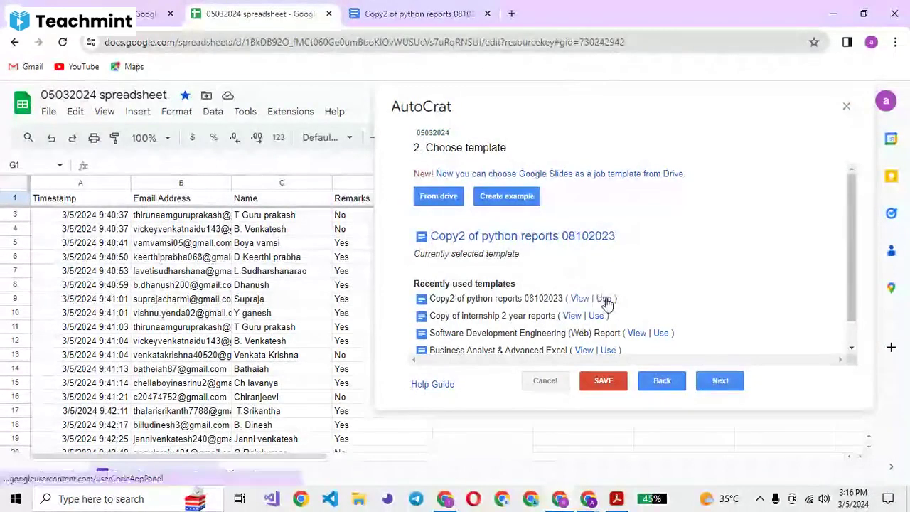
{"action": "left_click", "coordinate": [605, 299]}
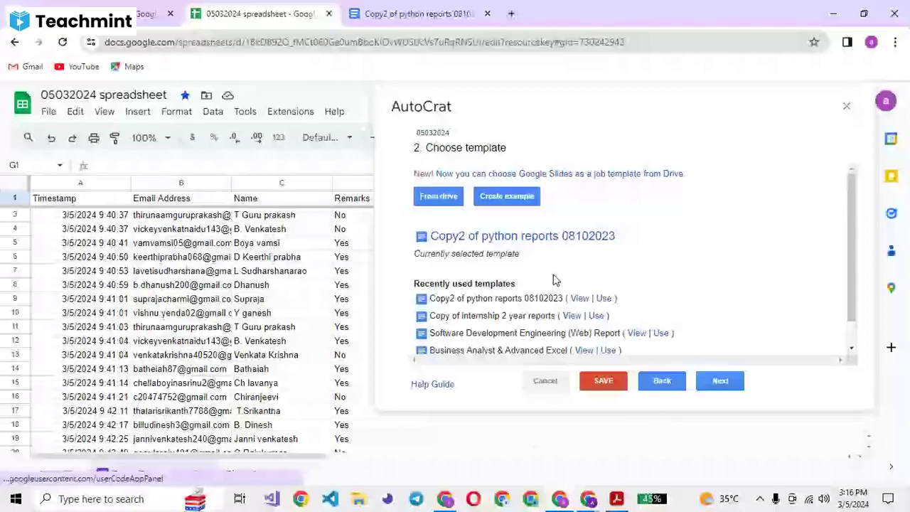
{"action": "left_click", "coordinate": [715, 382]}
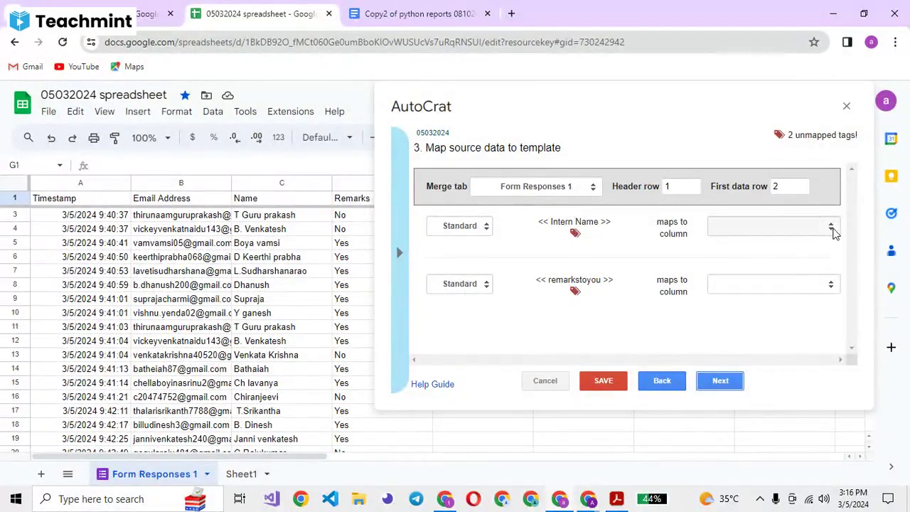
Step: Map <<Intern Name>> to the Name column and <<remarkstoyou>> to the Remarks column
{"action": "left_click", "coordinate": [832, 229]}
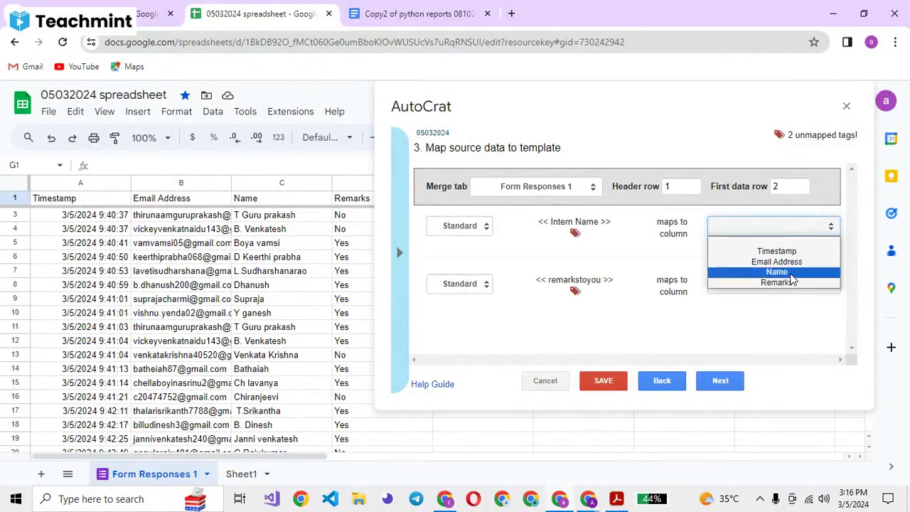
{"action": "left_click", "coordinate": [791, 273]}
{"action": "left_click", "coordinate": [831, 285]}
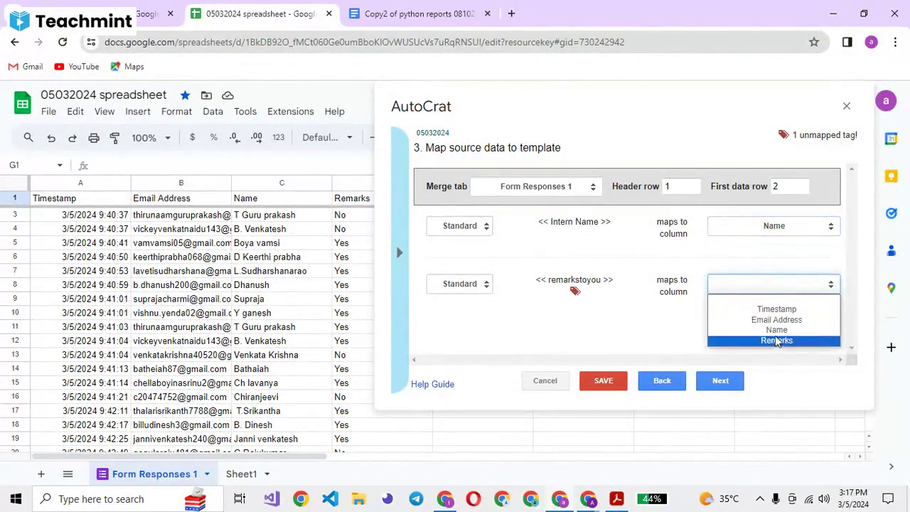
{"action": "left_click", "coordinate": [778, 340]}
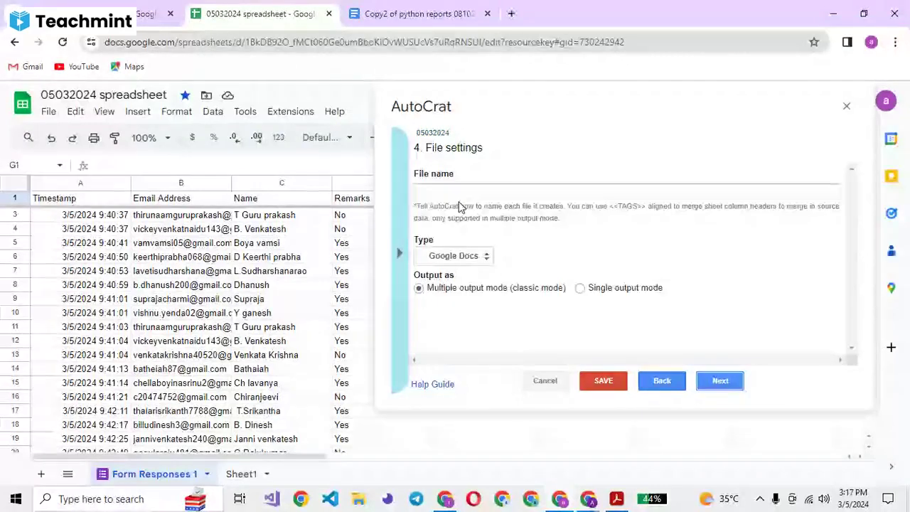
Step: Set the output file name to the <<Name>> tag and the file type to PDF
{"action": "left_click", "coordinate": [459, 194]}
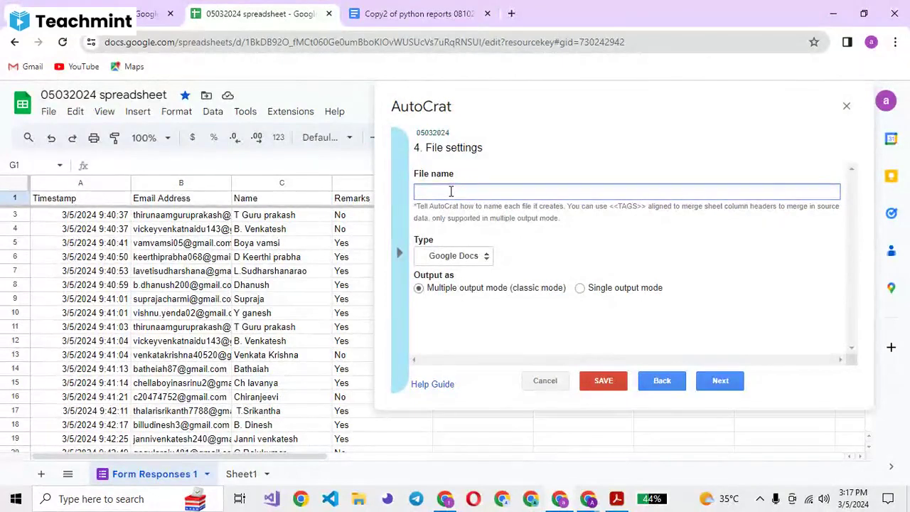
{"action": "type", "text": "Doc"}
{"action": "left_click", "coordinate": [399, 252]}
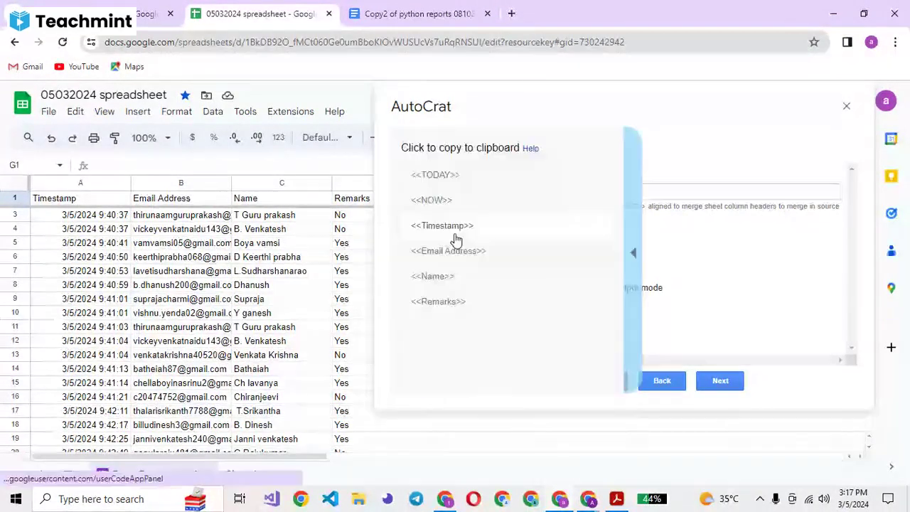
{"action": "left_click", "coordinate": [451, 282]}
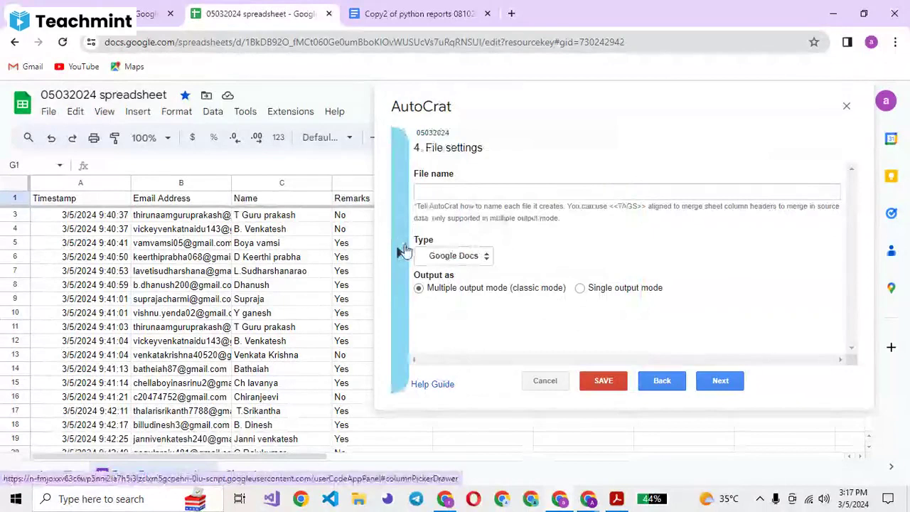
{"action": "left_click", "coordinate": [404, 252]}
{"action": "left_click_drag", "start_coordinate": [433, 276], "coordinate": [718, 196]}
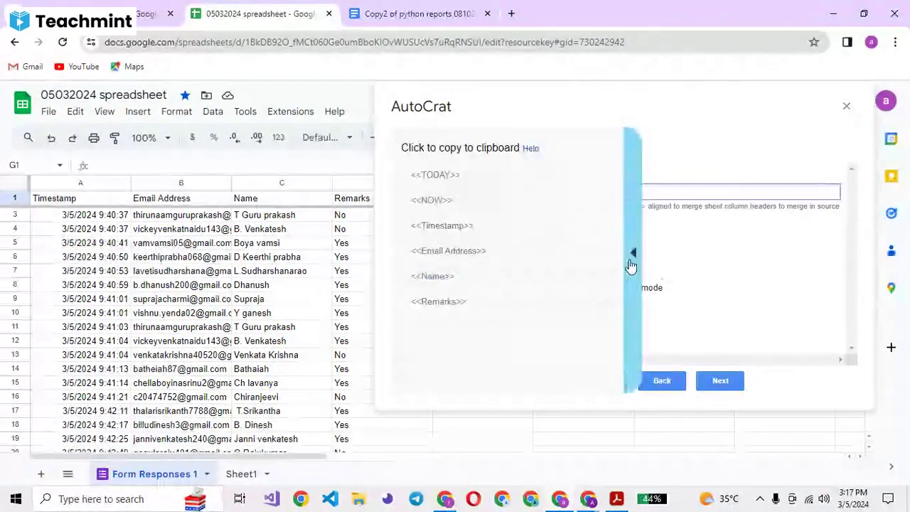
{"action": "left_click", "coordinate": [633, 251]}
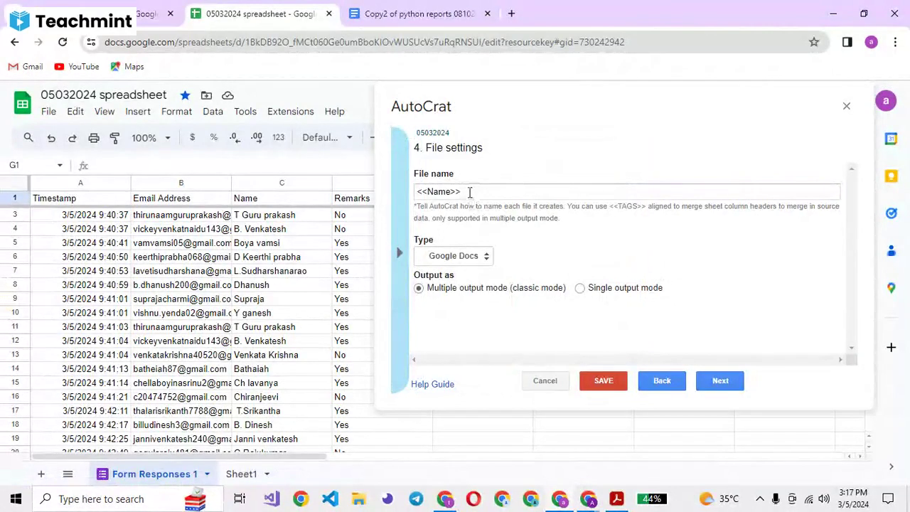
{"action": "left_click", "coordinate": [470, 192]}
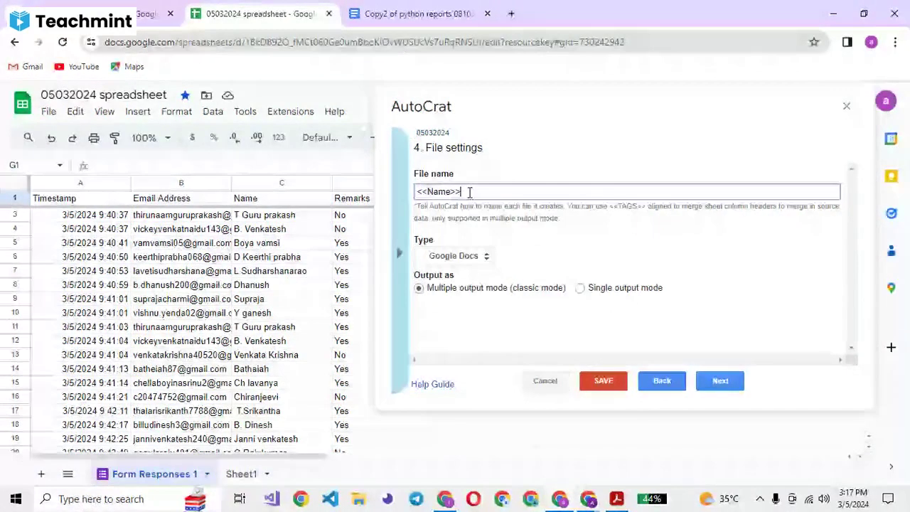
{"action": "left_click", "coordinate": [488, 260]}
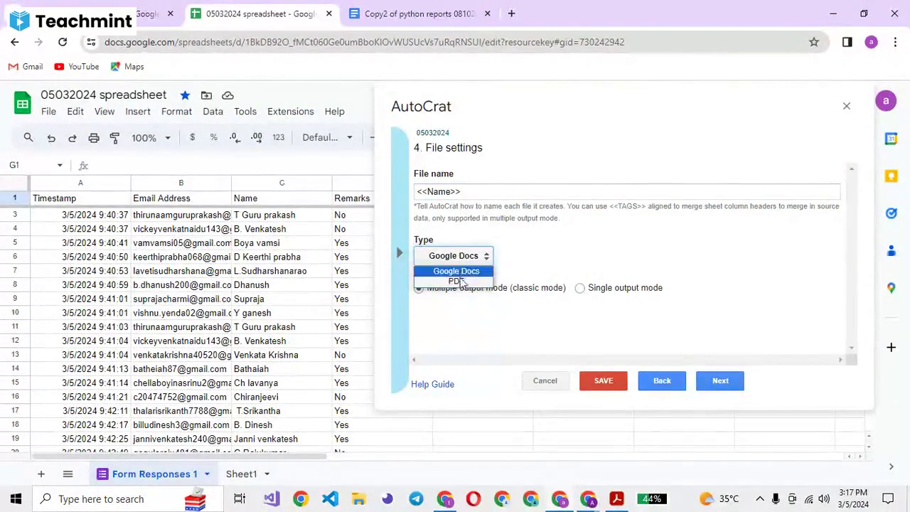
{"action": "left_click", "coordinate": [459, 281]}
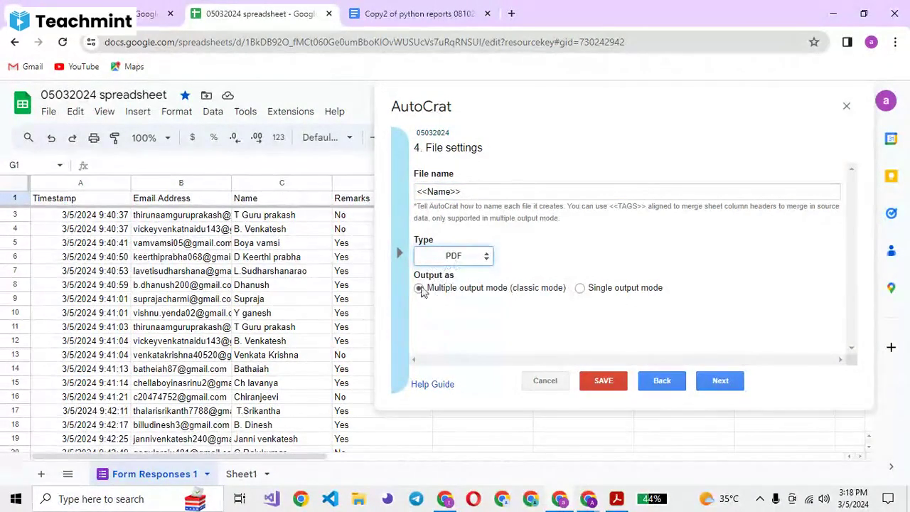
{"action": "left_click", "coordinate": [713, 387]}
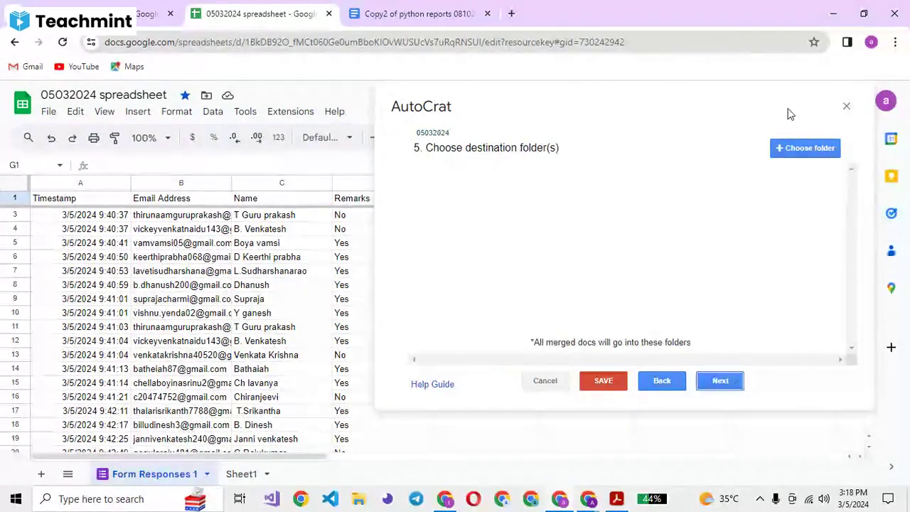
Step: Choose the 01032024 Drive folder as the merge destination and continue
{"action": "left_click", "coordinate": [781, 155]}
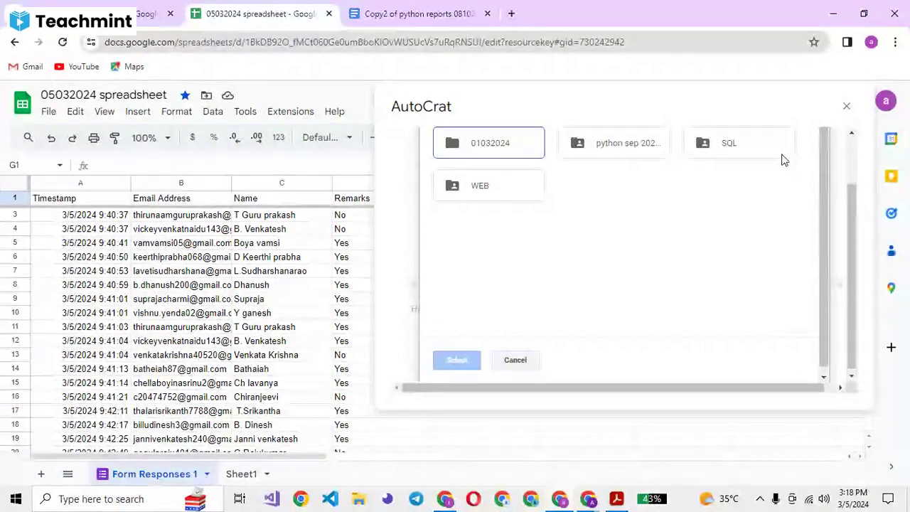
{"action": "left_click", "coordinate": [498, 146]}
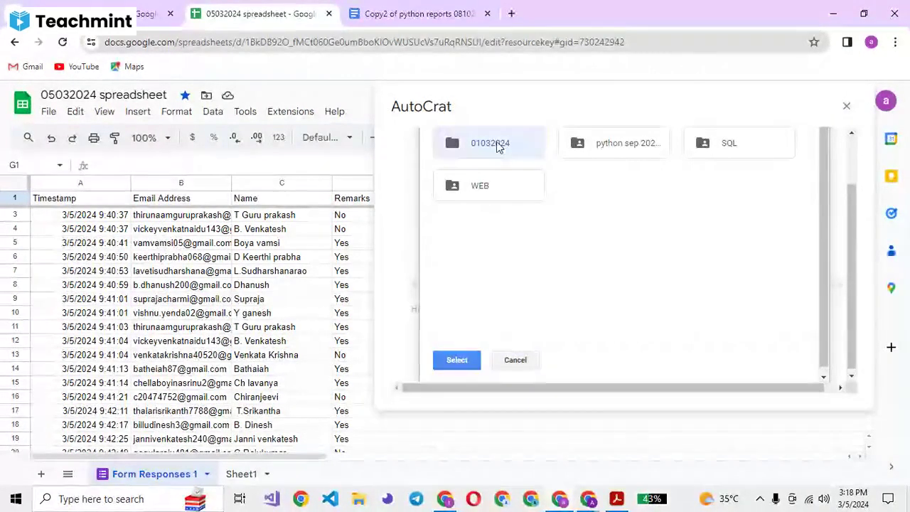
{"action": "left_click", "coordinate": [460, 364]}
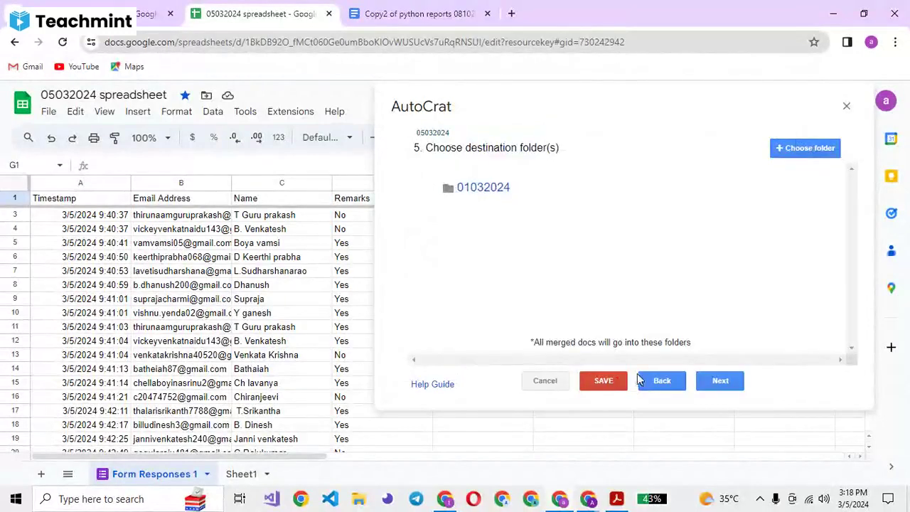
{"action": "left_click", "coordinate": [711, 380]}
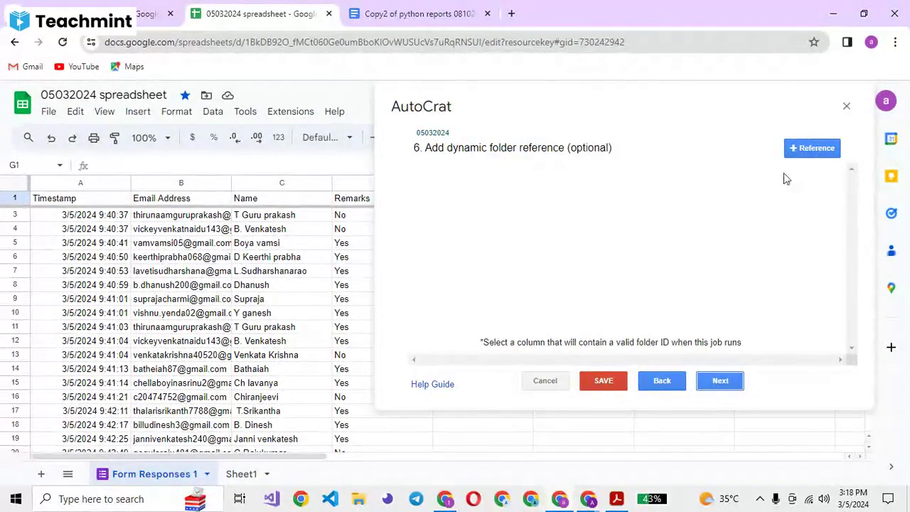
Step: Add a merge condition where Remarks equals Yes, then continue to sharing settings
{"action": "left_click", "coordinate": [718, 384]}
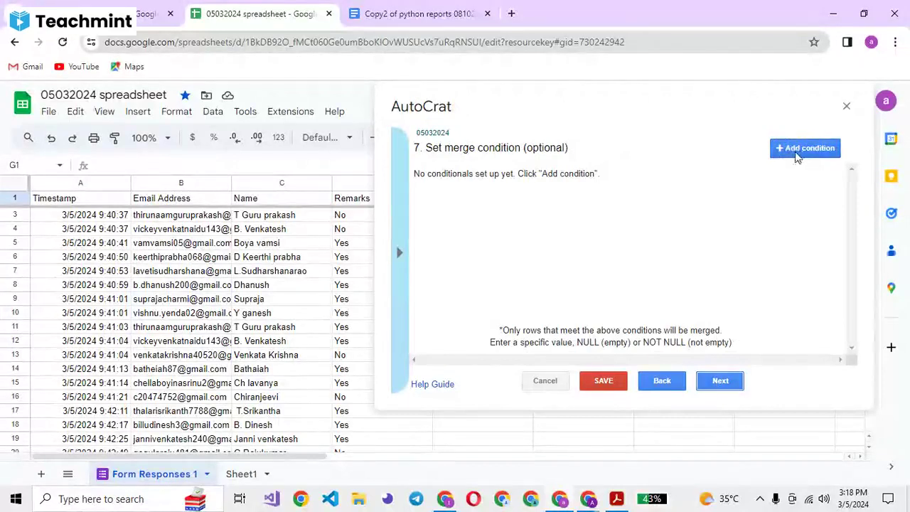
{"action": "left_click", "coordinate": [804, 148]}
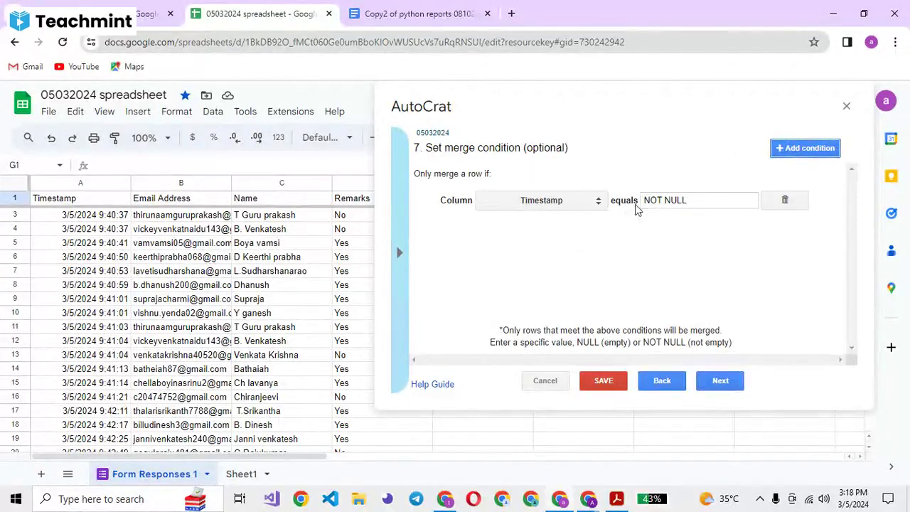
{"action": "left_click", "coordinate": [598, 203]}
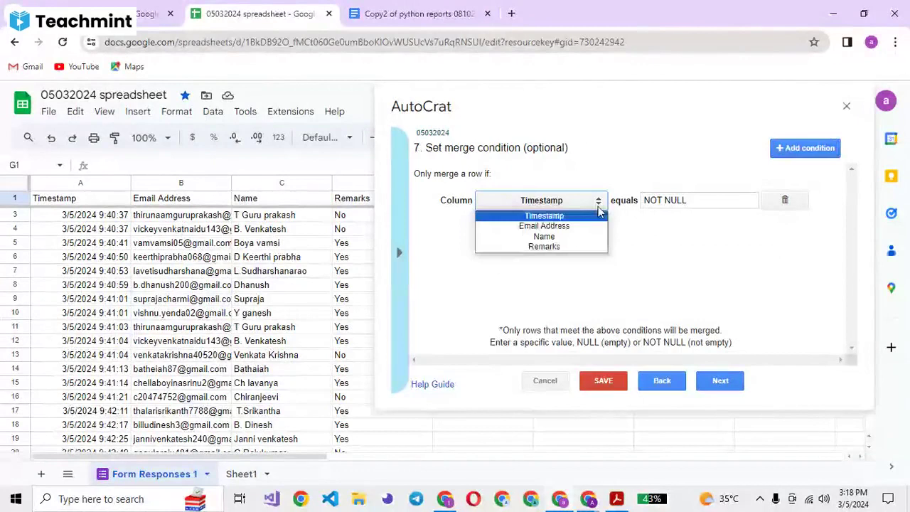
{"action": "key", "text": "Down"}
{"action": "key", "text": "Down"}
{"action": "key", "text": "Down"}
{"action": "key", "text": "Return"}
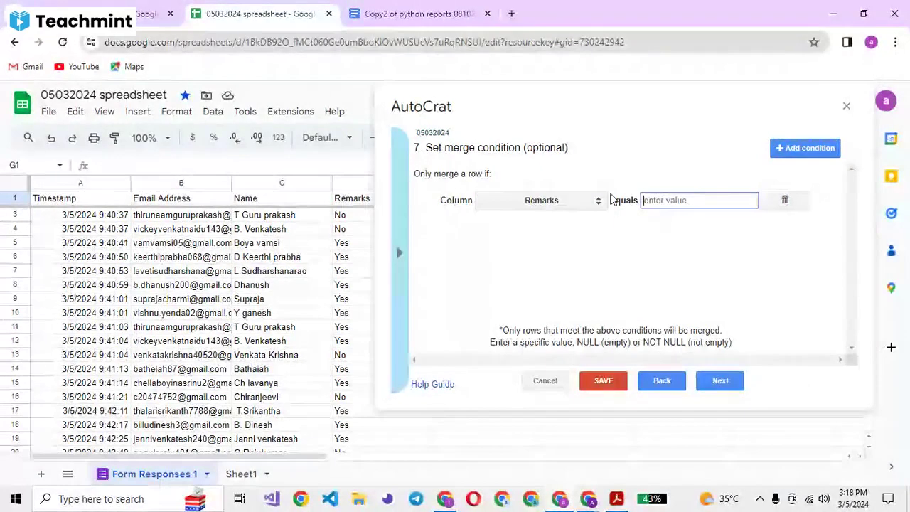
{"action": "type", "text": "YES"}
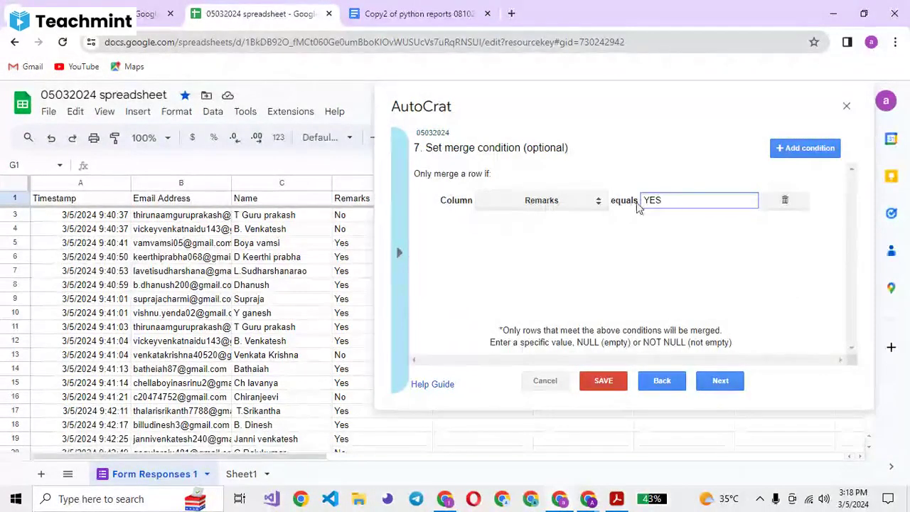
{"action": "key", "text": "BackSpace"}
{"action": "key", "text": "BackSpace"}
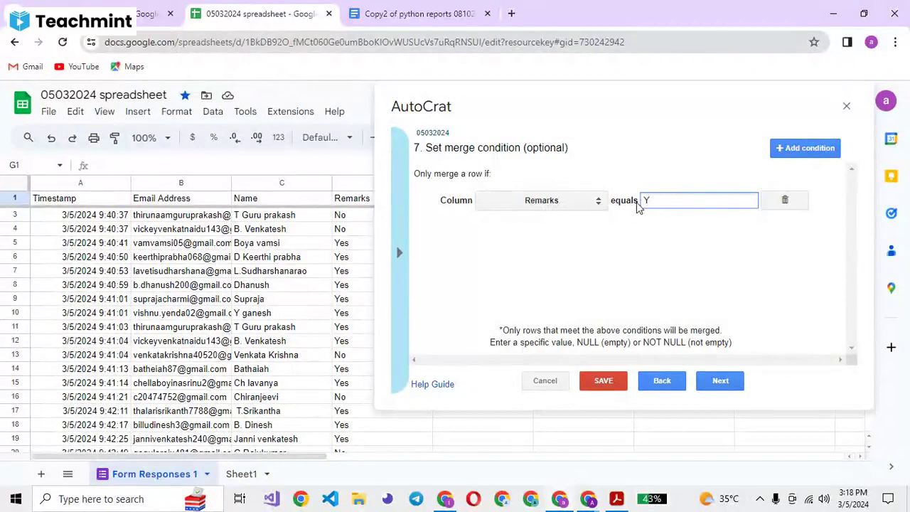
{"action": "type", "text": "es"}
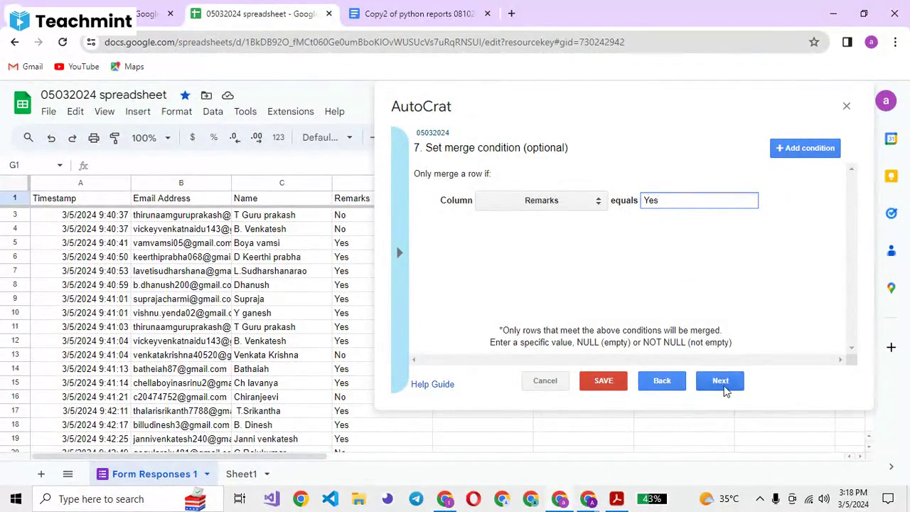
{"action": "left_click", "coordinate": [724, 390]}
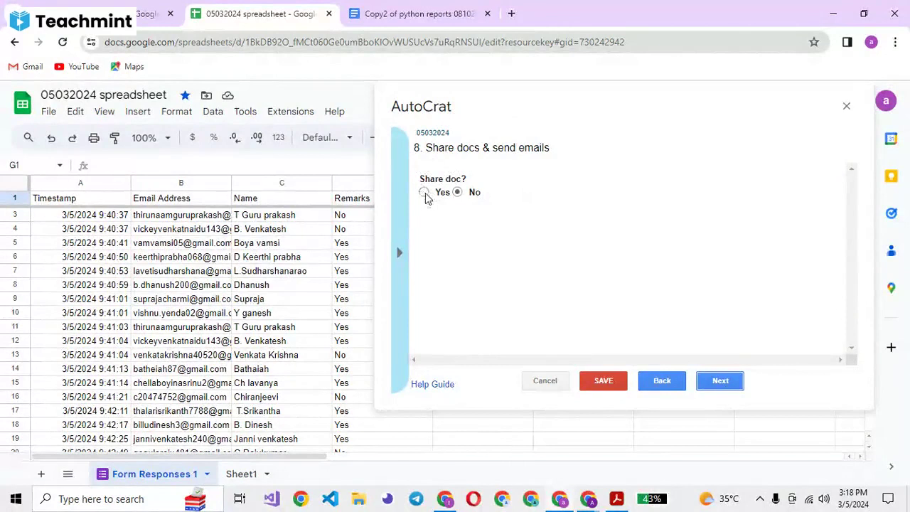
Step: Turn on sharing of merged docs and set the email recipient to the <<Email Address>> tag
{"action": "left_click", "coordinate": [424, 194]}
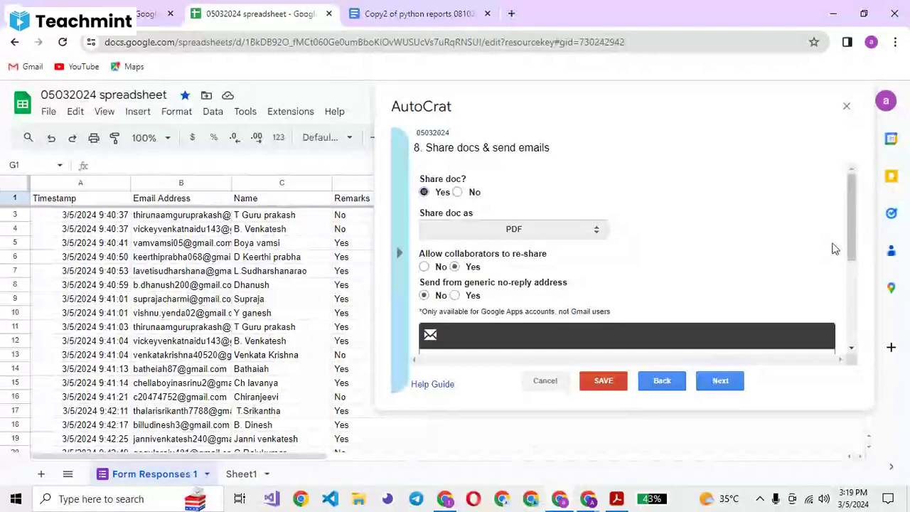
{"action": "scroll", "coordinate": [835, 249], "scroll_direction": "down", "scroll_amount": 5}
{"action": "left_click", "coordinate": [400, 252]}
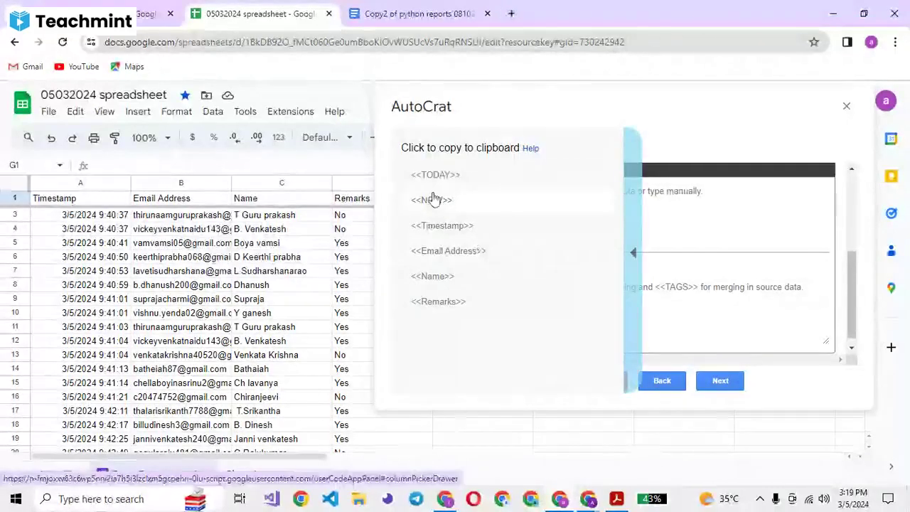
{"action": "left_click", "coordinate": [430, 252]}
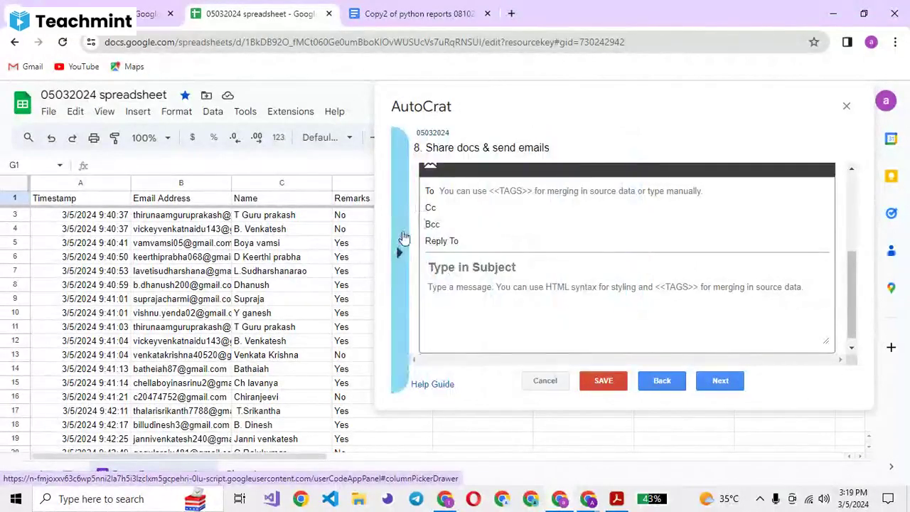
{"action": "left_click", "coordinate": [403, 242]}
{"action": "left_click", "coordinate": [447, 251]}
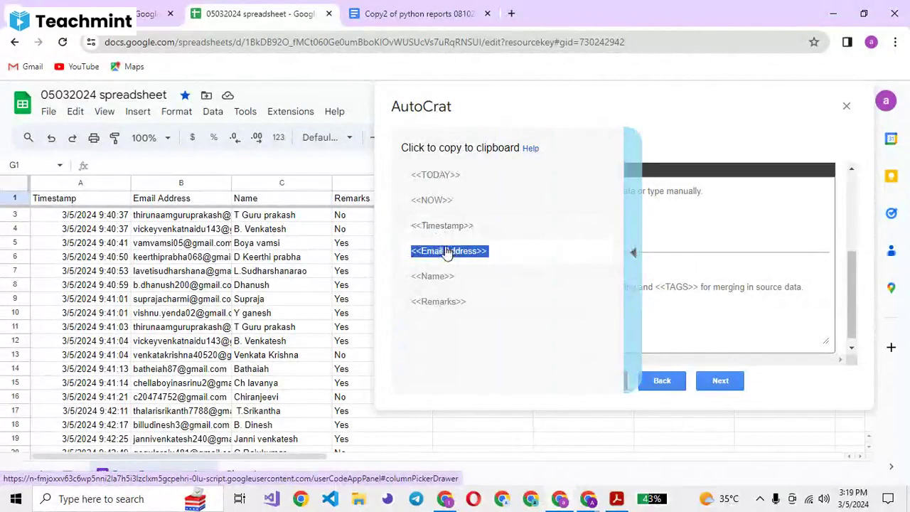
{"action": "scroll", "coordinate": [683, 235], "scroll_direction": "up", "scroll_amount": 1}
{"action": "left_click", "coordinate": [685, 227]}
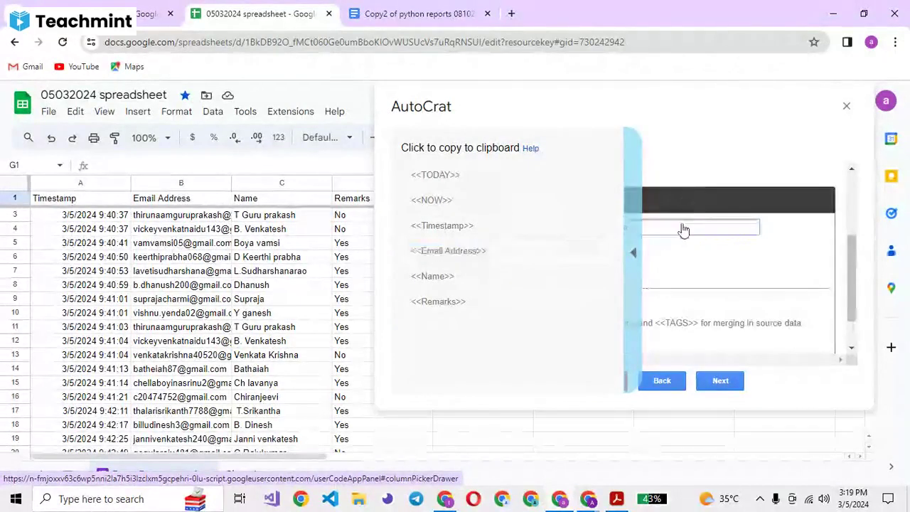
{"action": "left_click", "coordinate": [632, 260]}
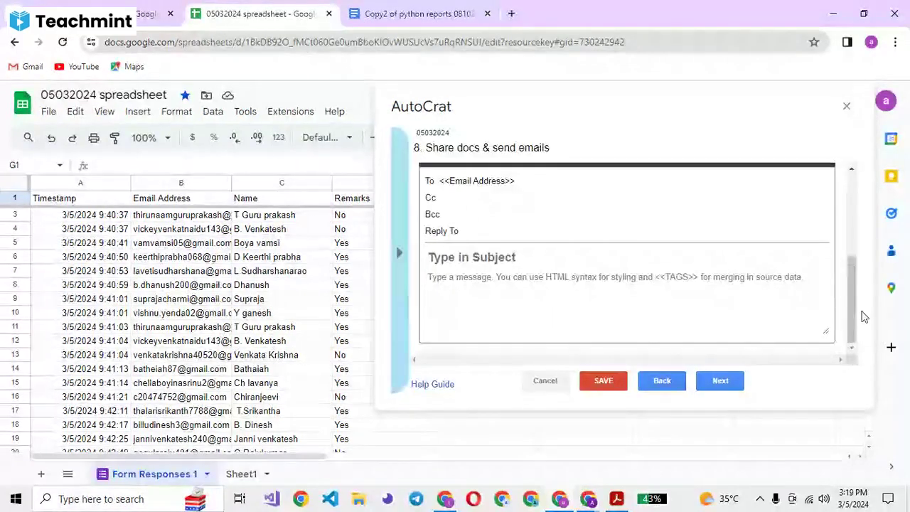
Step: Set the email subject to the <<Name>> tag and advance to the job triggers step
{"action": "left_click", "coordinate": [399, 253]}
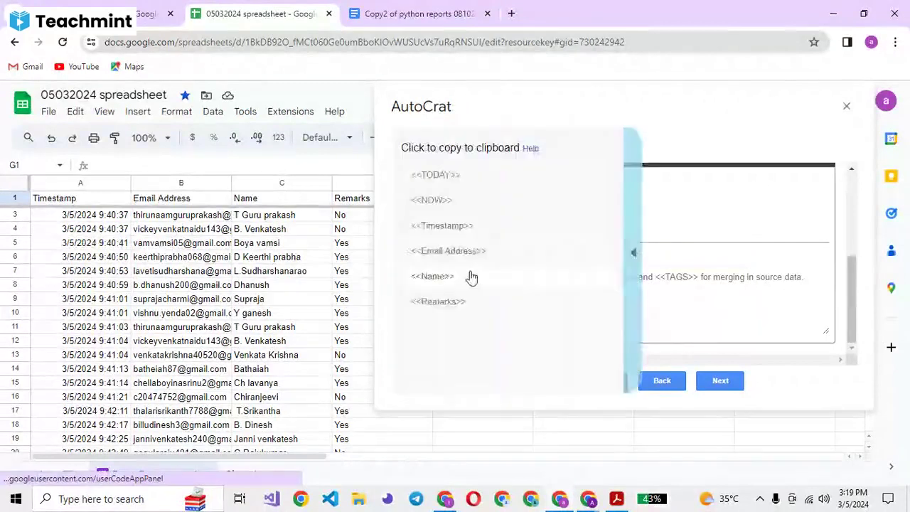
{"action": "left_click", "coordinate": [431, 283]}
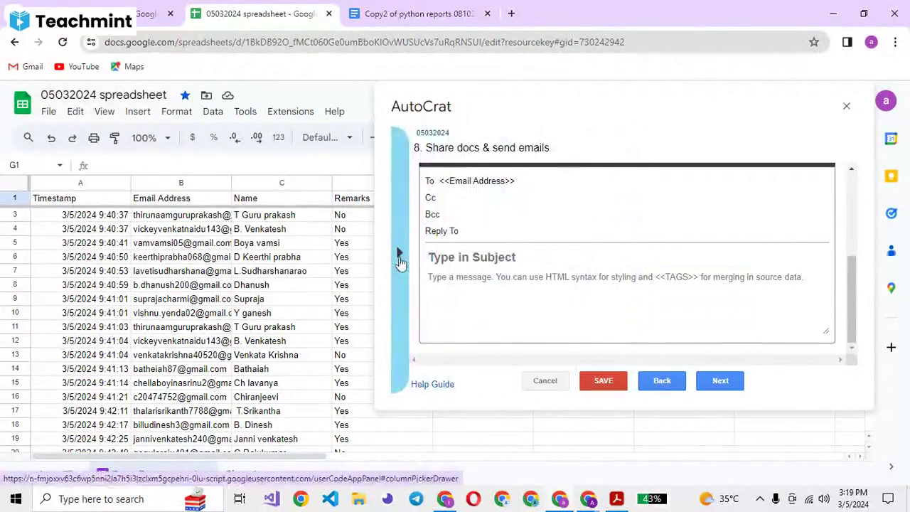
{"action": "left_click", "coordinate": [399, 254]}
{"action": "left_click", "coordinate": [422, 277]}
{"action": "left_click", "coordinate": [677, 262]}
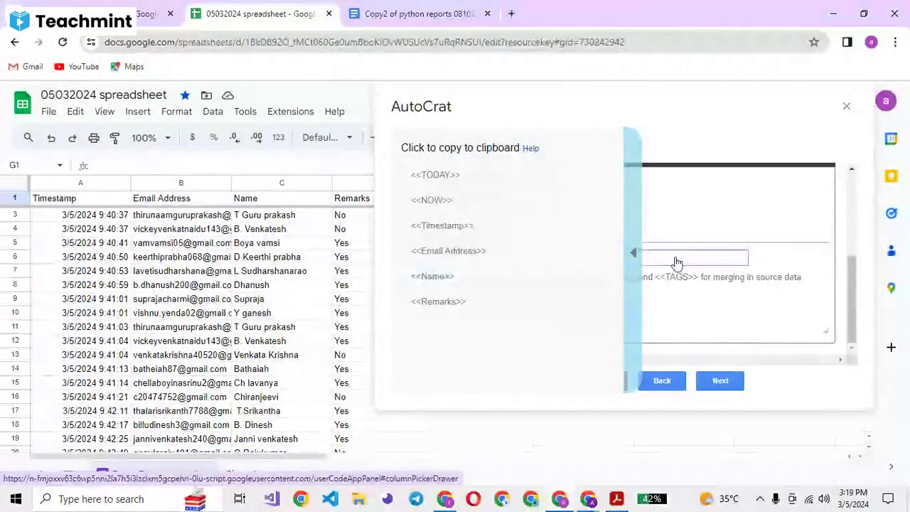
{"action": "left_click", "coordinate": [648, 258]}
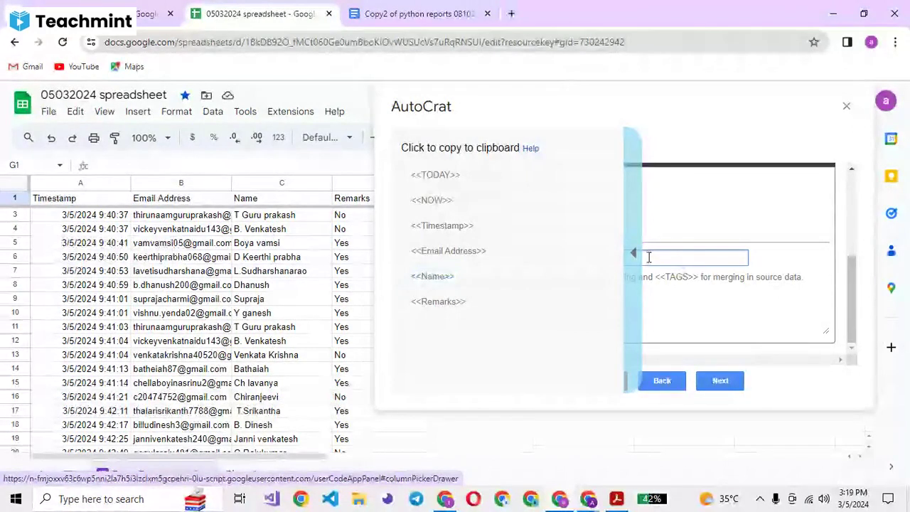
{"action": "type", "text": "<<Name>>"}
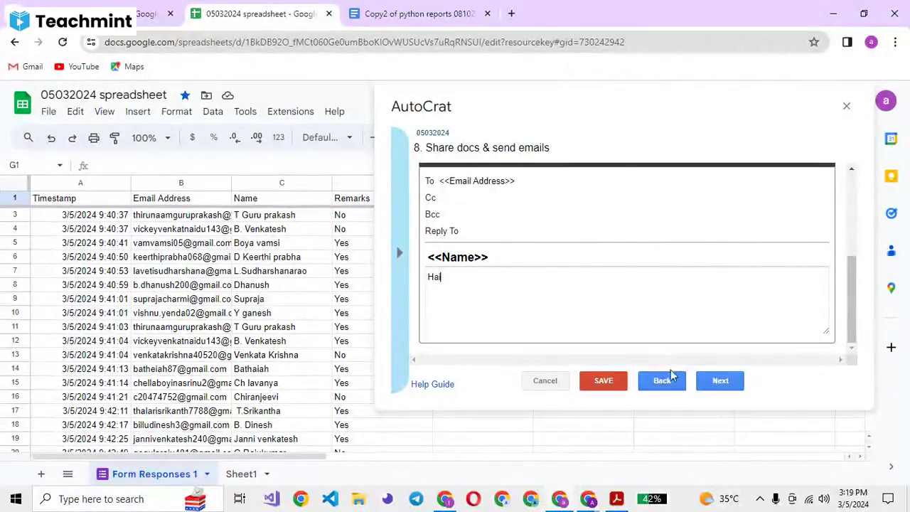
{"action": "left_click", "coordinate": [713, 382]}
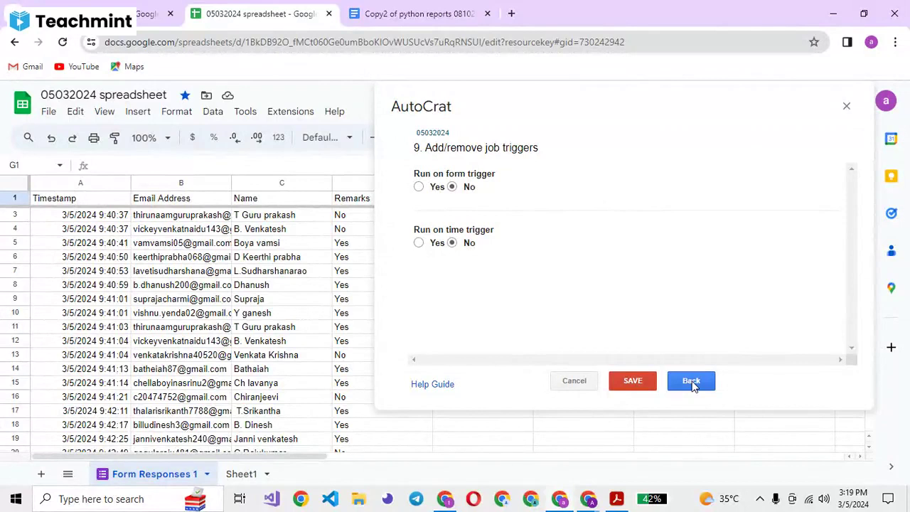
Step: Go back to step 6, add a folder reference using the Name column, and save the 05032024 job
{"action": "left_click", "coordinate": [693, 382]}
{"action": "left_click", "coordinate": [790, 155]}
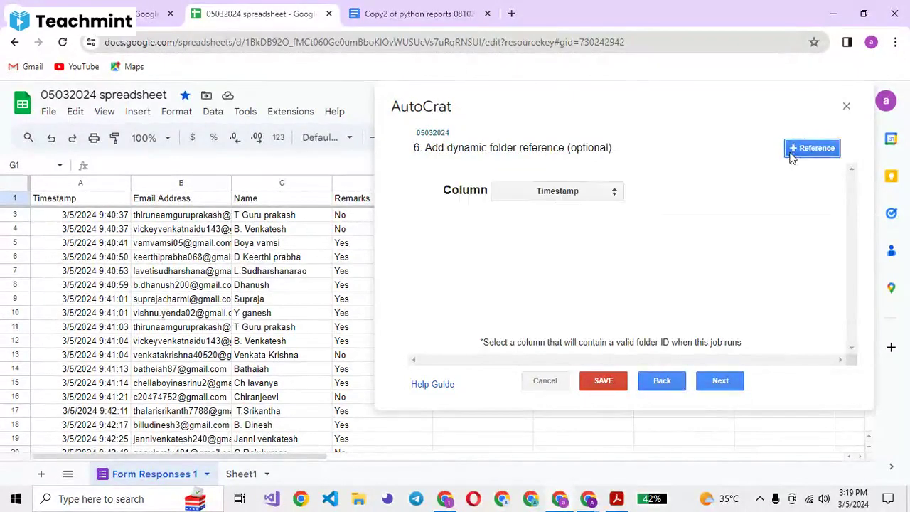
{"action": "left_click", "coordinate": [580, 193]}
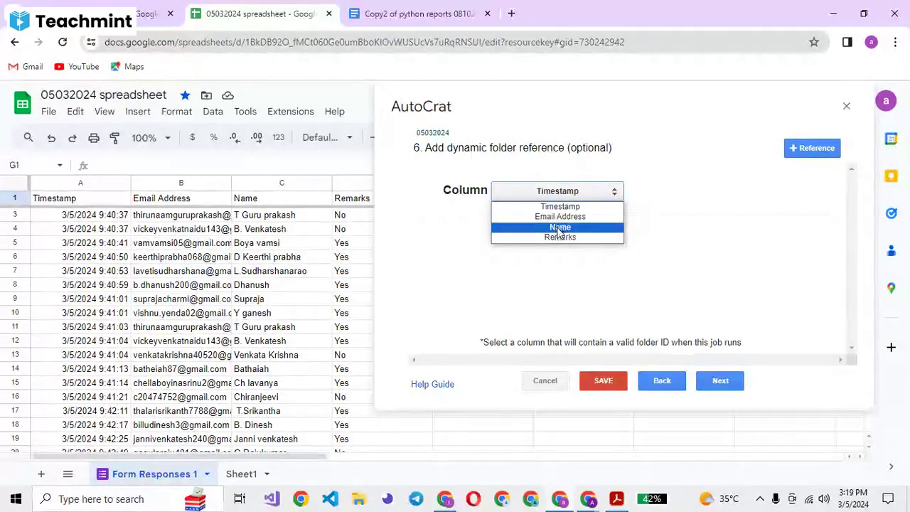
{"action": "left_click", "coordinate": [559, 228]}
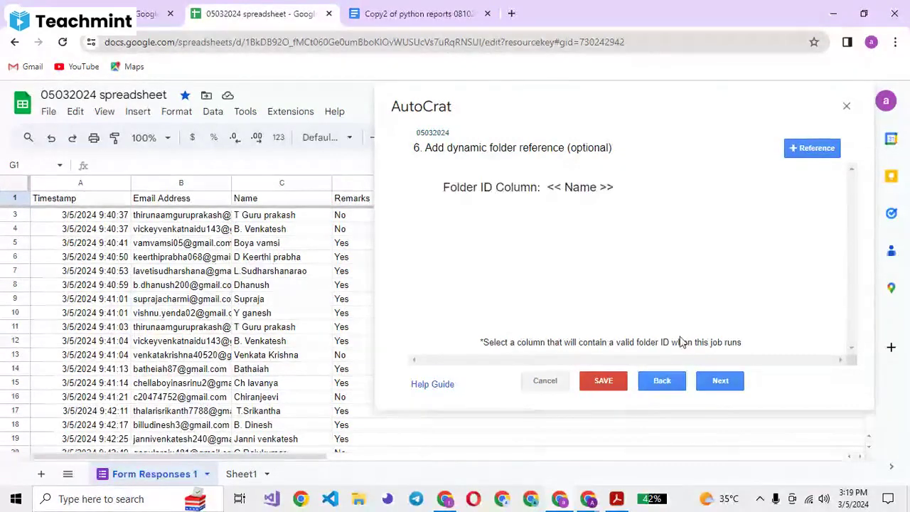
{"action": "left_click", "coordinate": [616, 384]}
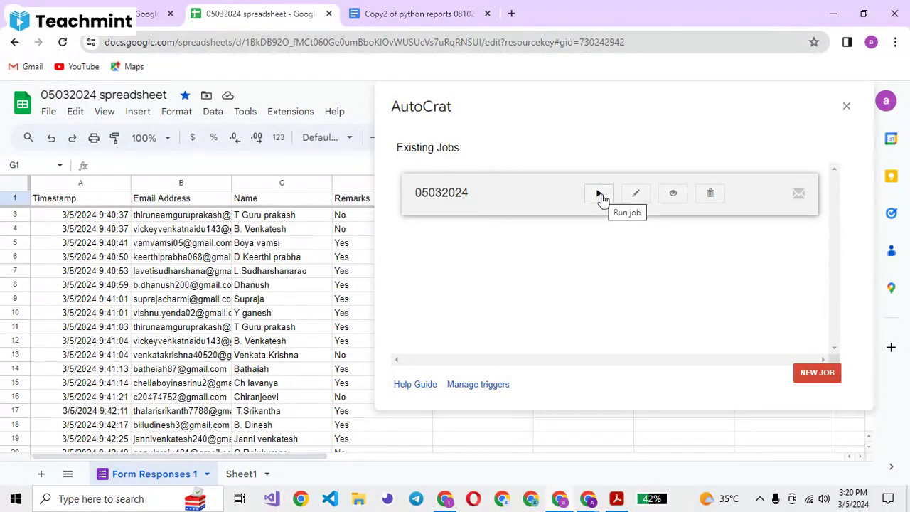
Step: Run the 05032024 merge job, check the last response rows, then close AutoCrat to preview a merged link
{"action": "left_click", "coordinate": [600, 195]}
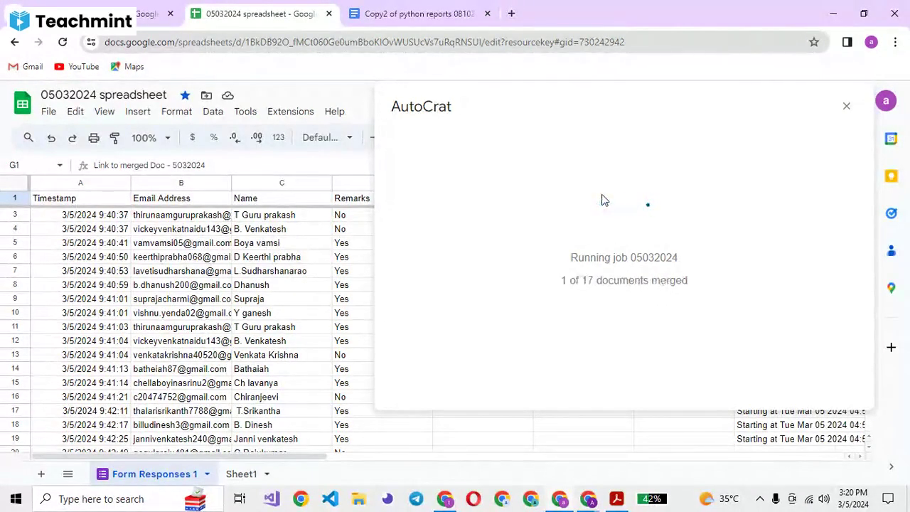
{"action": "left_click", "coordinate": [113, 245]}
{"action": "key", "text": "ctrl+Down"}
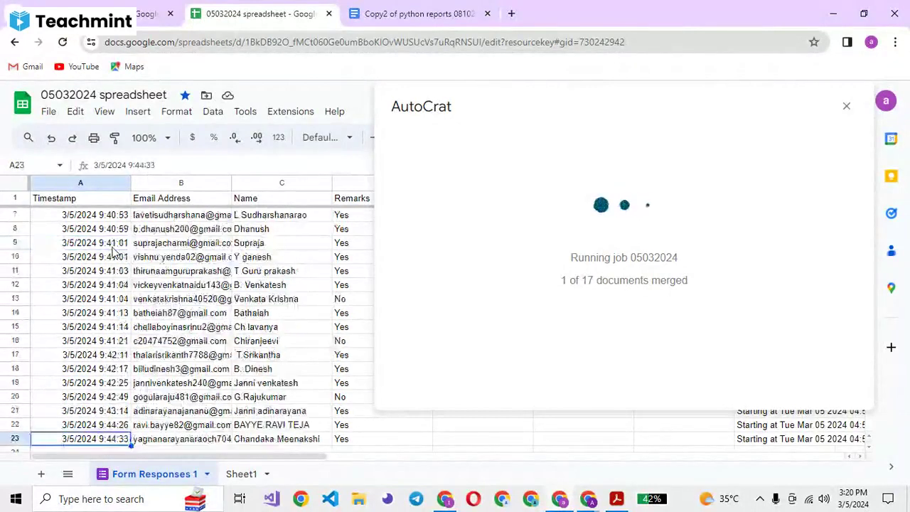
{"action": "key", "text": "Down"}
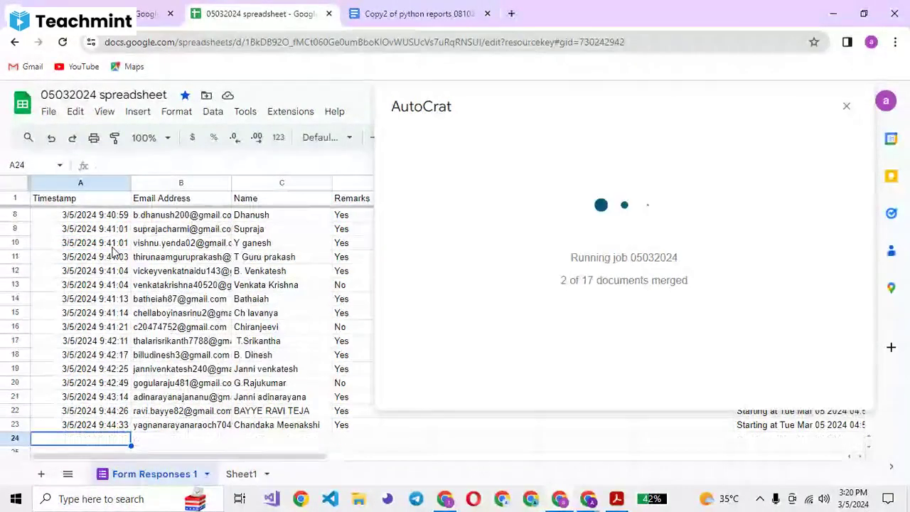
{"action": "key", "text": "Down"}
{"action": "key", "text": "Down"}
{"action": "key", "text": "Down"}
{"action": "key", "text": "Down"}
{"action": "key", "text": "Down"}
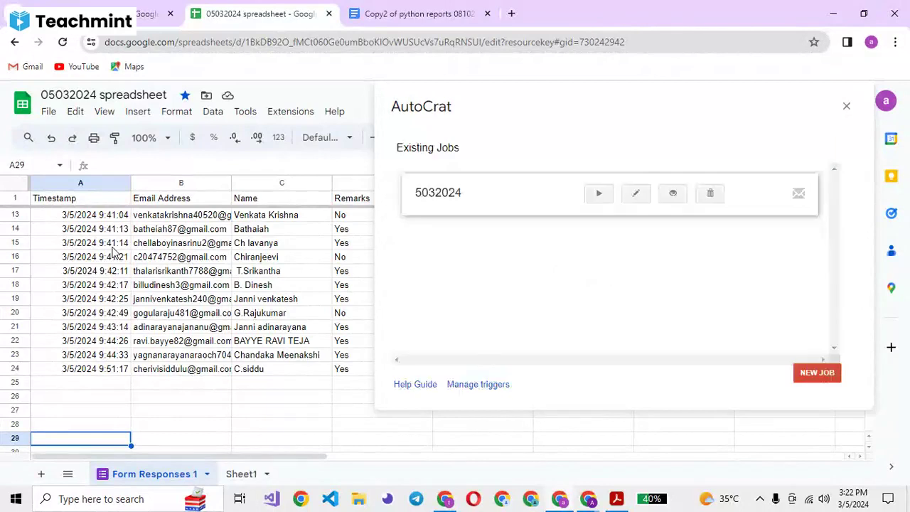
{"action": "left_click", "coordinate": [847, 107]}
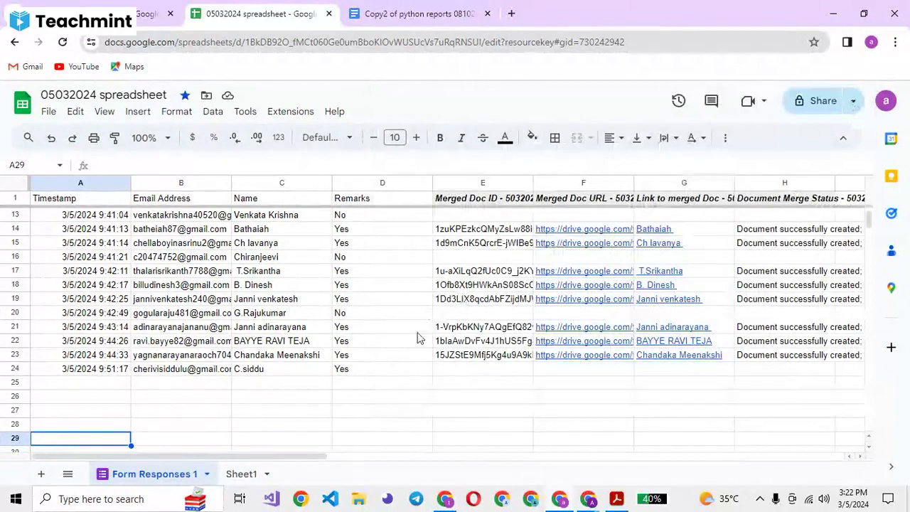
{"action": "left_click", "coordinate": [690, 346]}
Step: Open one student's merged PDF letter in Drive, then close it to return to the sheet
{"action": "left_click", "coordinate": [587, 369]}
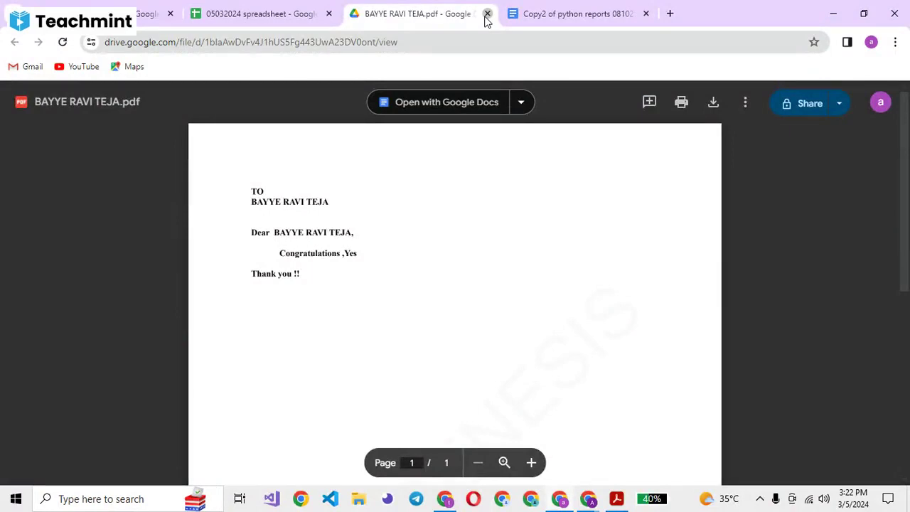
{"action": "left_click", "coordinate": [487, 14]}
Step: Select the empty merged doc ID cell E24 and launch AutoCrat from Extensions
{"action": "mouse_move", "coordinate": [330, 255]}
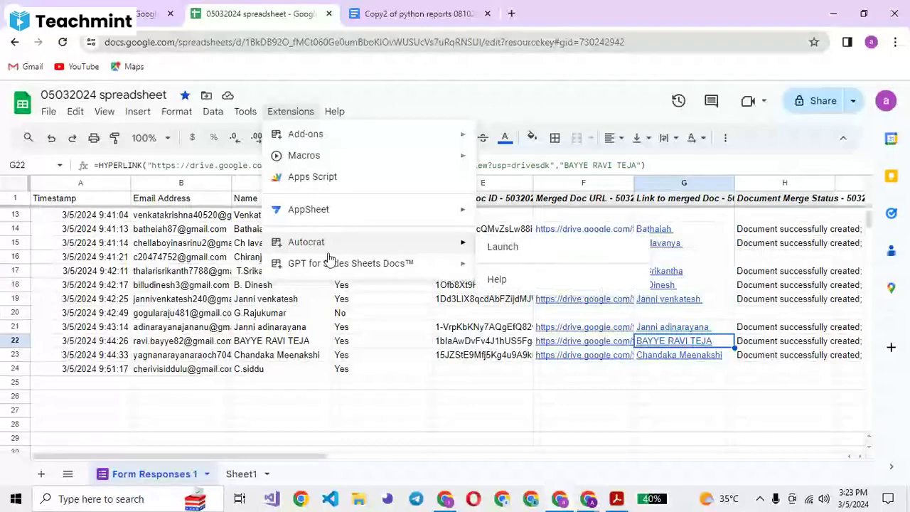
{"action": "left_click", "coordinate": [282, 425]}
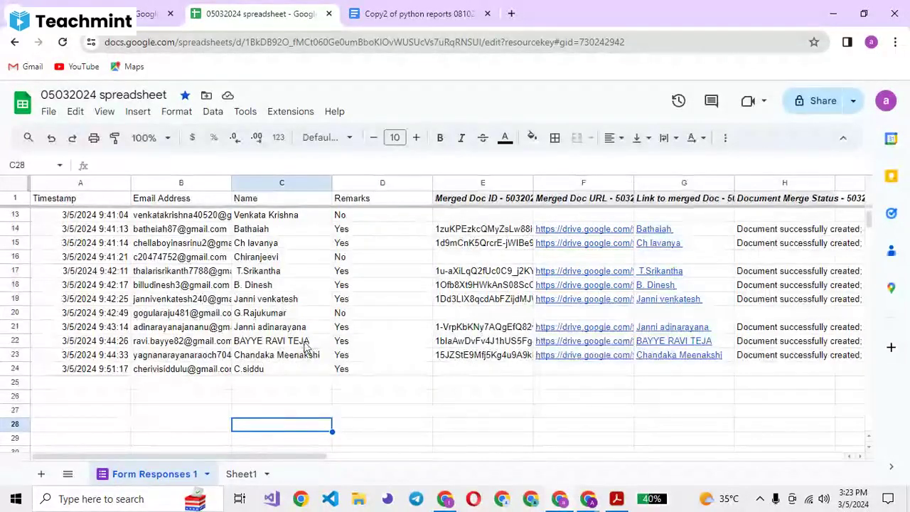
{"action": "left_click", "coordinate": [449, 370]}
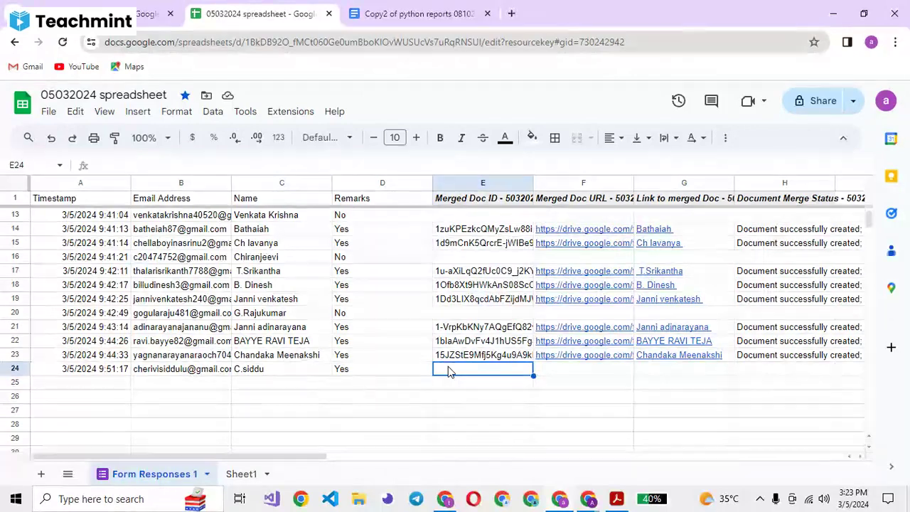
{"action": "left_click", "coordinate": [281, 114]}
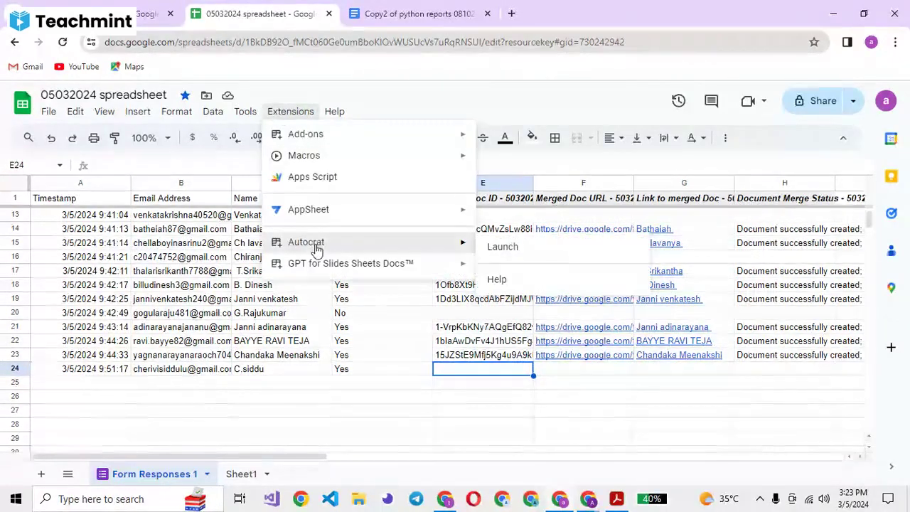
{"action": "left_click", "coordinate": [503, 247]}
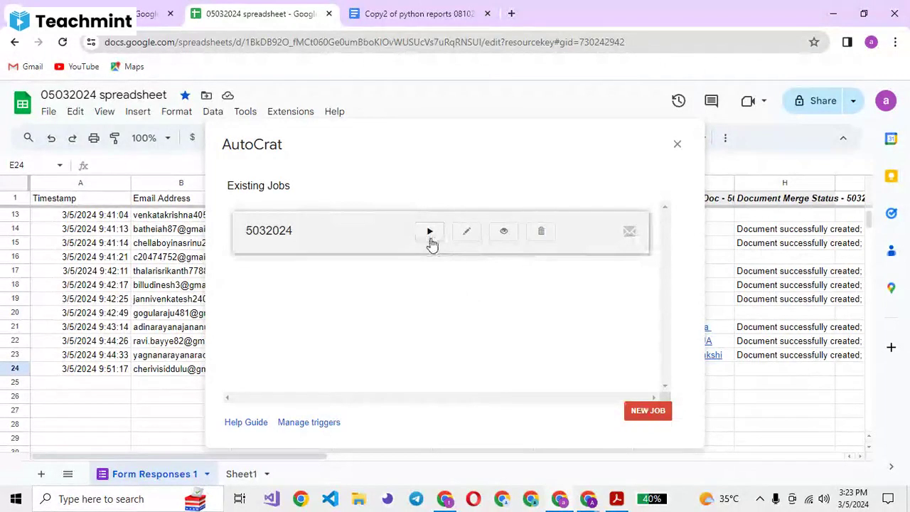
{"action": "left_click", "coordinate": [431, 239]}
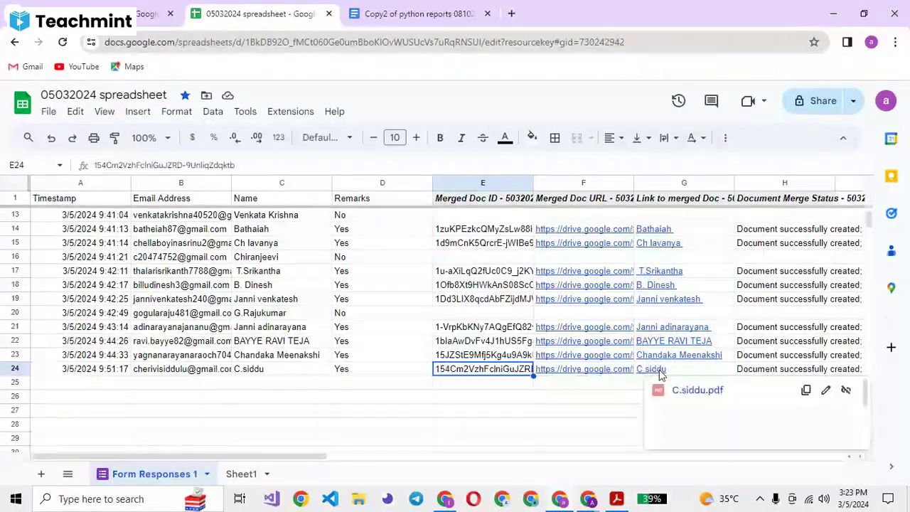
{"action": "left_click", "coordinate": [659, 373]}
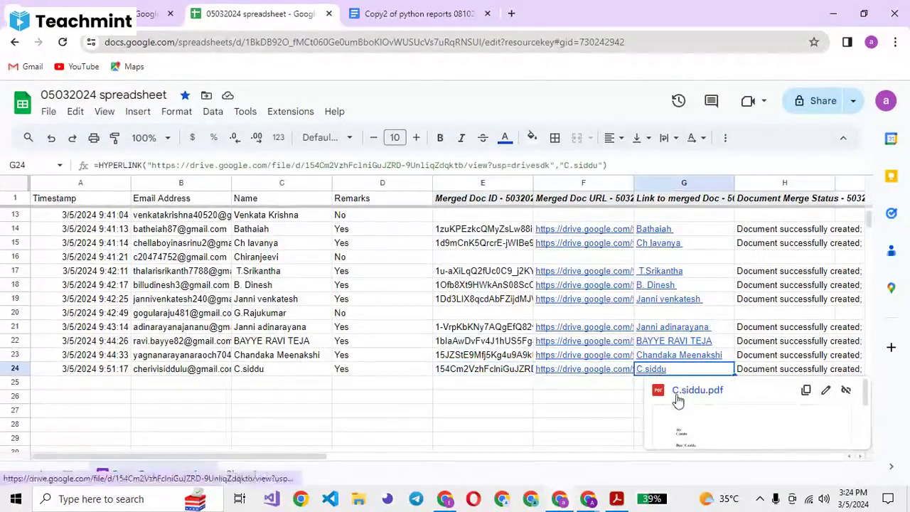
{"action": "left_click", "coordinate": [676, 400]}
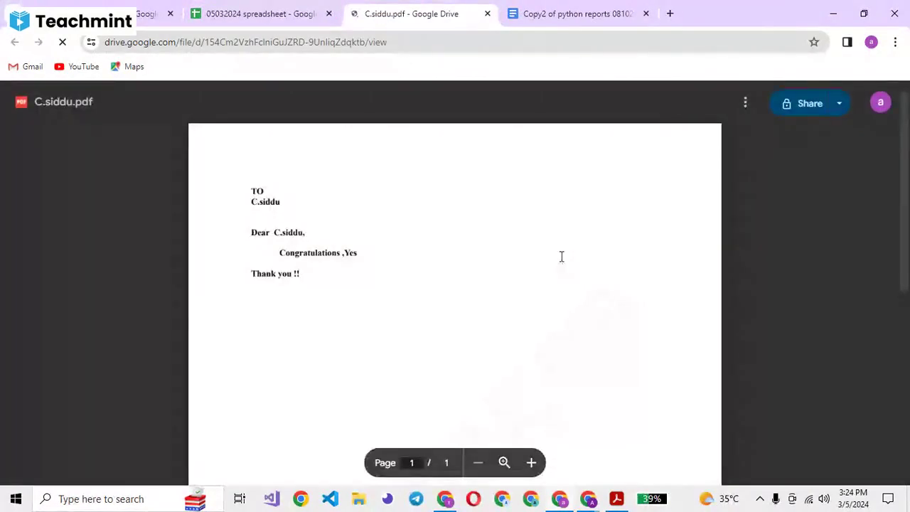
Step: Close the merged PDF preview and switch to the Teachmint class window
{"action": "left_click", "coordinate": [488, 14]}
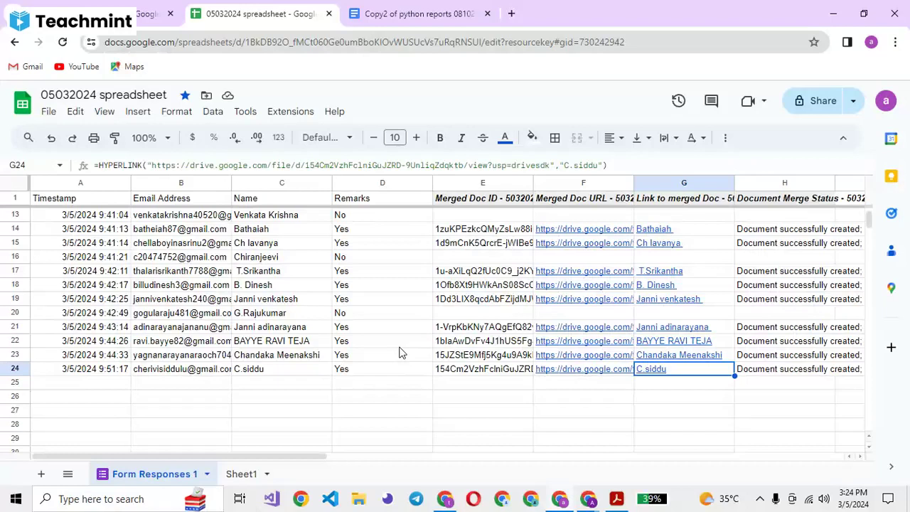
{"action": "key", "text": "alt+Tab"}
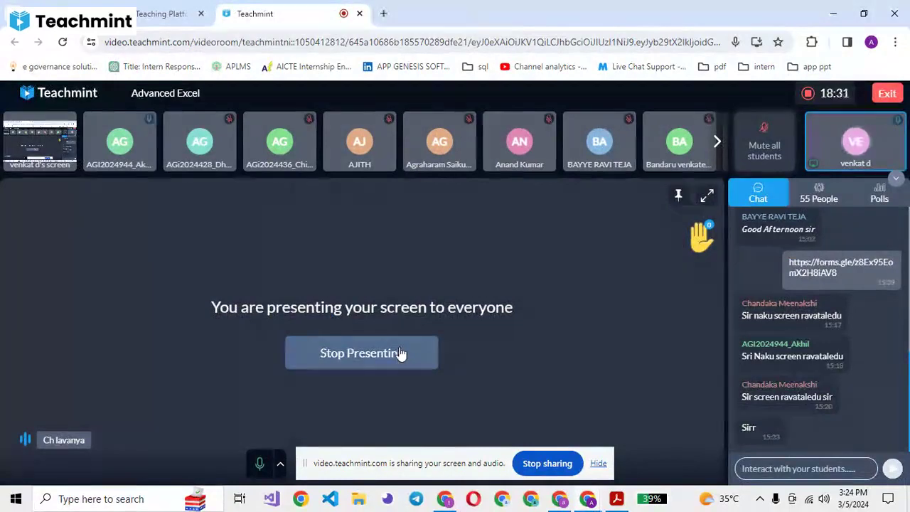
Step: Hide Teachmint's screen-sharing notice, click record, and switch back to the spreadsheet
{"action": "left_click", "coordinate": [597, 464]}
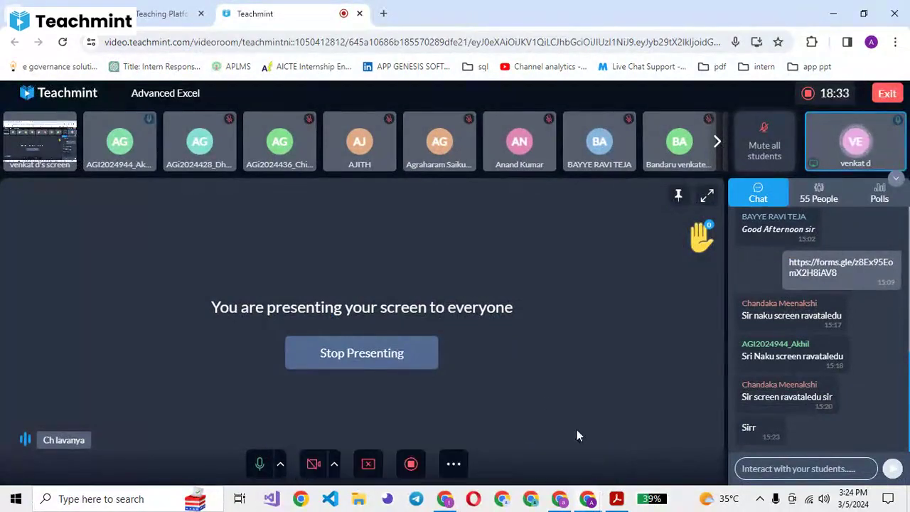
{"action": "left_click", "coordinate": [411, 466]}
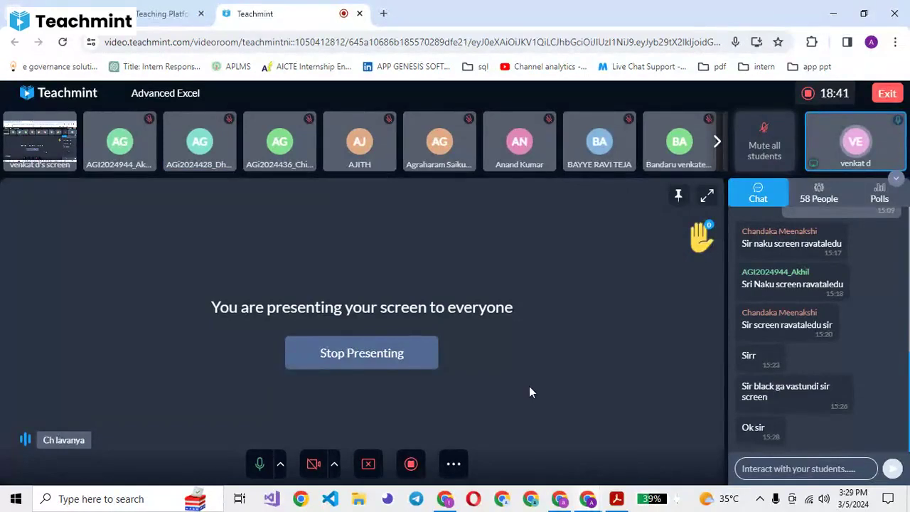
{"action": "key", "text": "alt+Tab"}
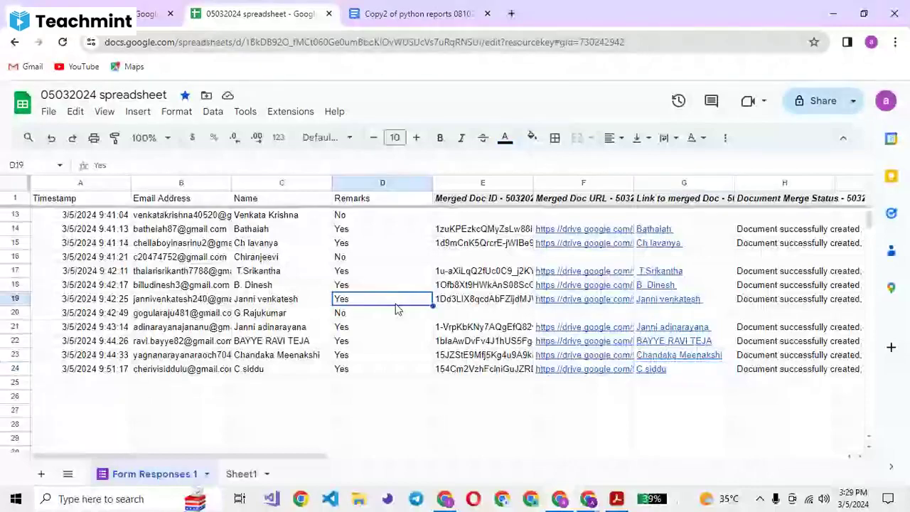
Step: Delete column G, the merged document link column
{"action": "scroll", "coordinate": [397, 309], "scroll_direction": "up", "scroll_amount": 5}
{"action": "left_click", "coordinate": [451, 215]}
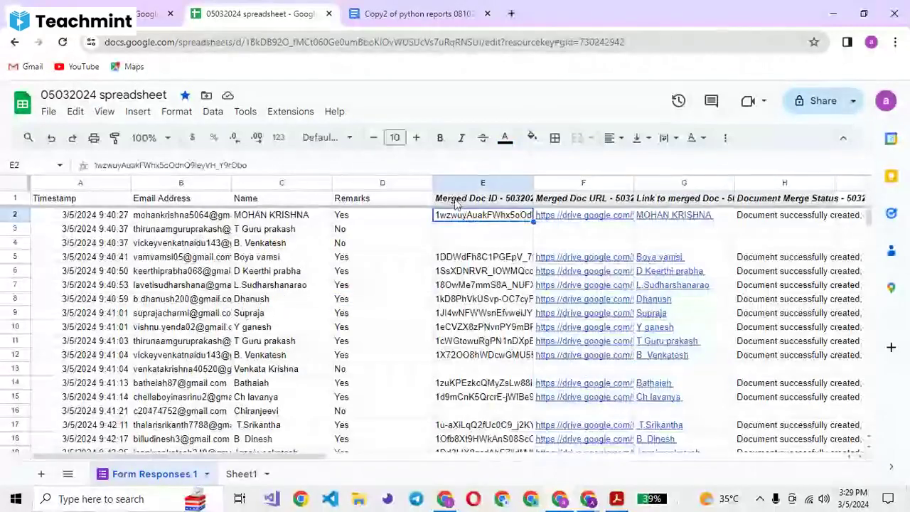
{"action": "left_click", "coordinate": [451, 200]}
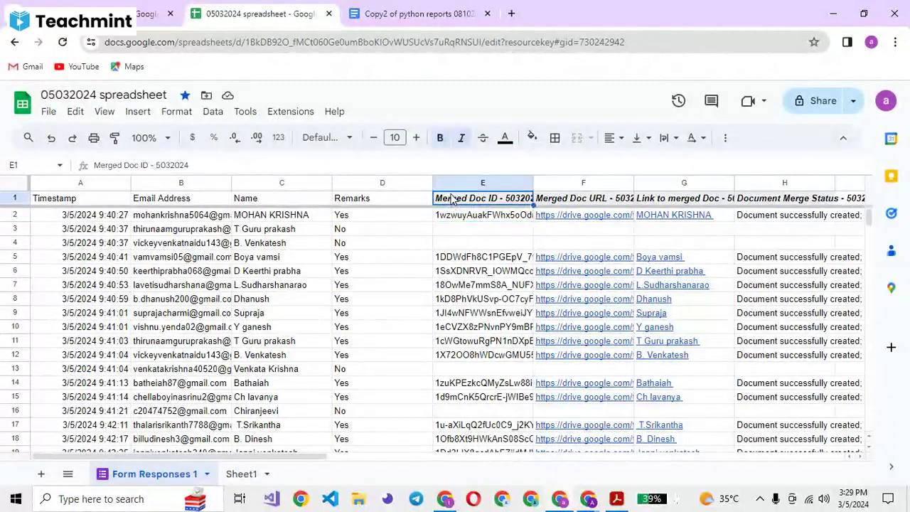
{"action": "scroll", "coordinate": [451, 199], "scroll_direction": "right", "scroll_amount": 5}
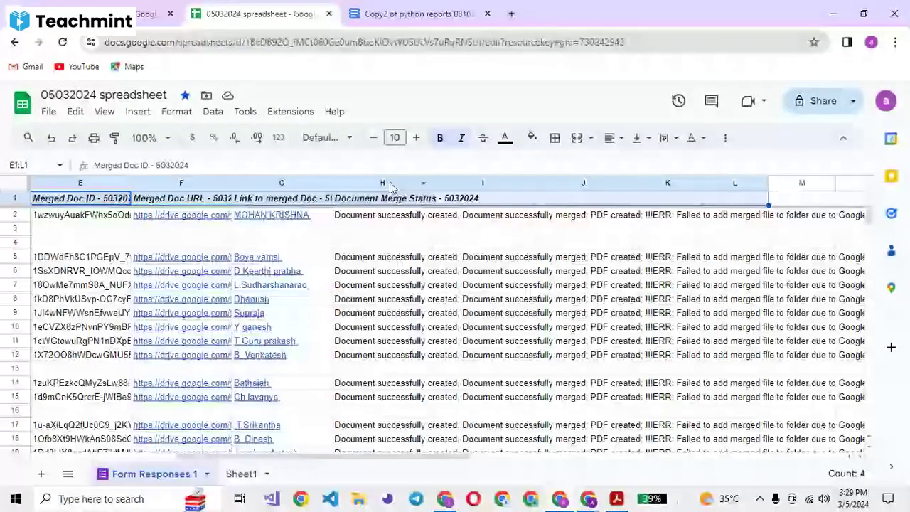
{"action": "right_click", "coordinate": [324, 215]}
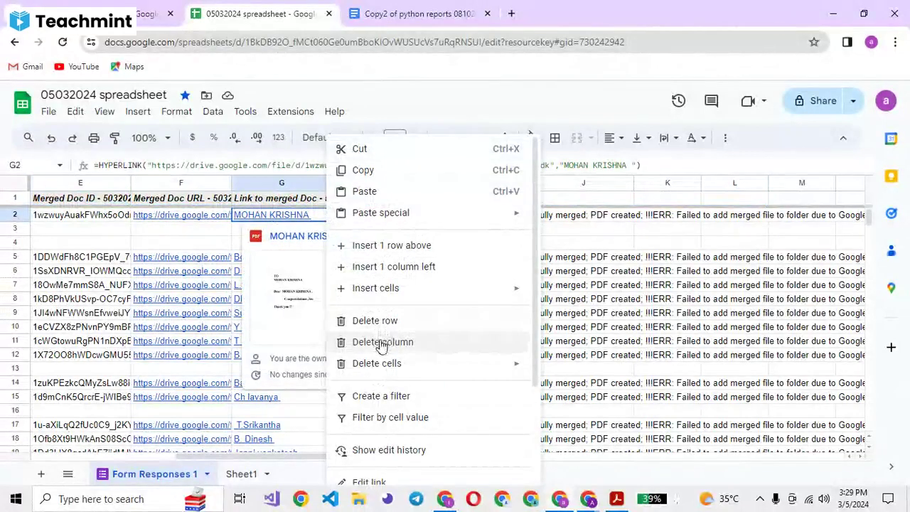
{"action": "left_click", "coordinate": [382, 344]}
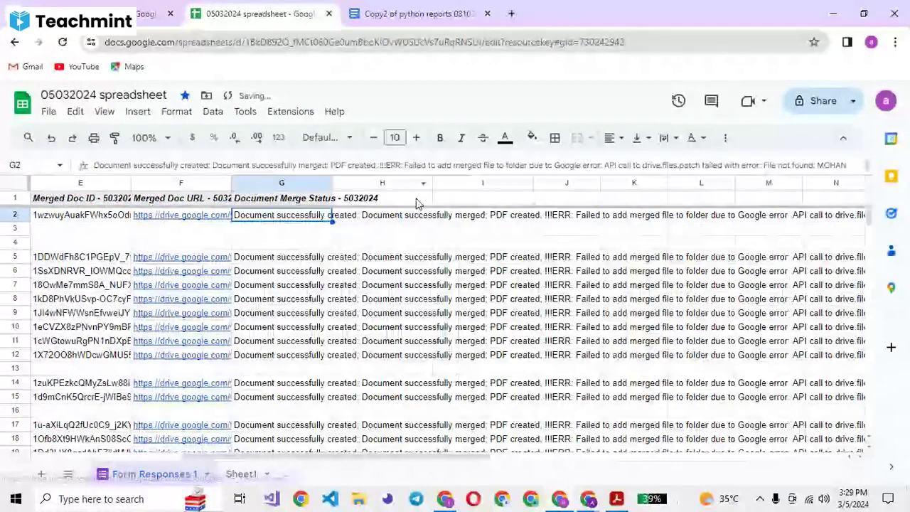
Step: Select E2 across to H2 and delete columns E–H
{"action": "left_click", "coordinate": [384, 256]}
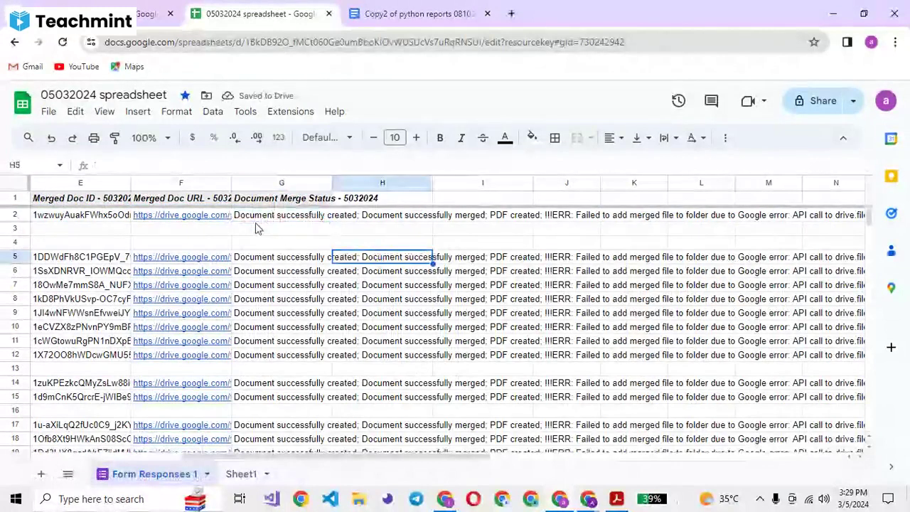
{"action": "right_click", "coordinate": [256, 226]}
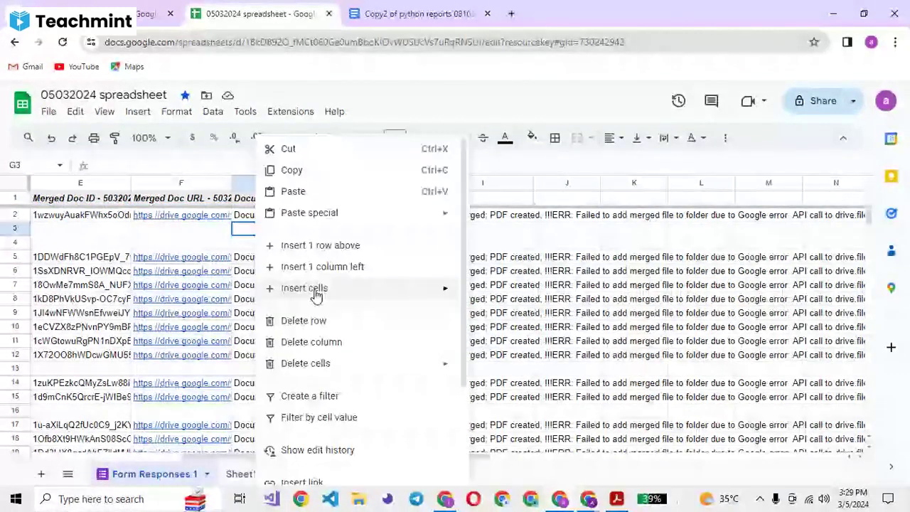
{"action": "scroll", "coordinate": [110, 249], "scroll_direction": "left", "scroll_amount": 2}
{"action": "left_click", "coordinate": [111, 249]}
{"action": "scroll", "coordinate": [111, 249], "scroll_direction": "left", "scroll_amount": 3}
{"action": "left_click", "coordinate": [110, 245]}
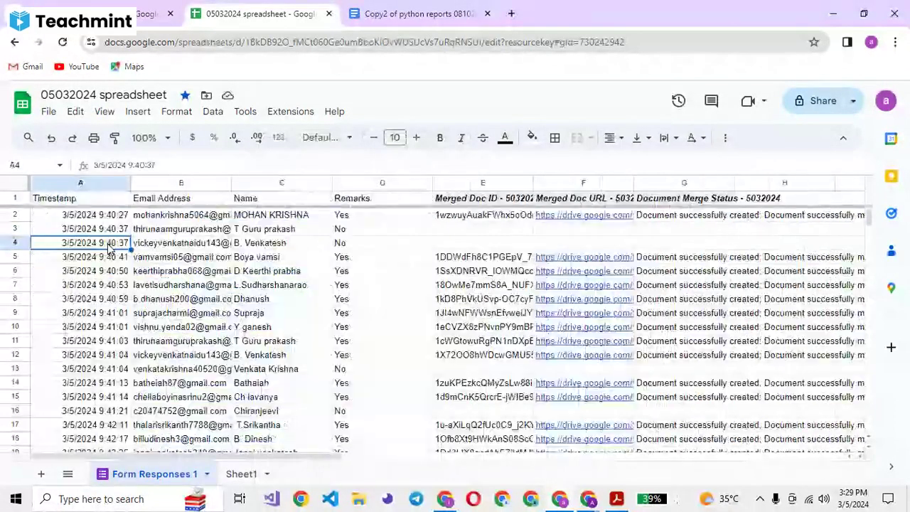
{"action": "left_click", "coordinate": [456, 215]}
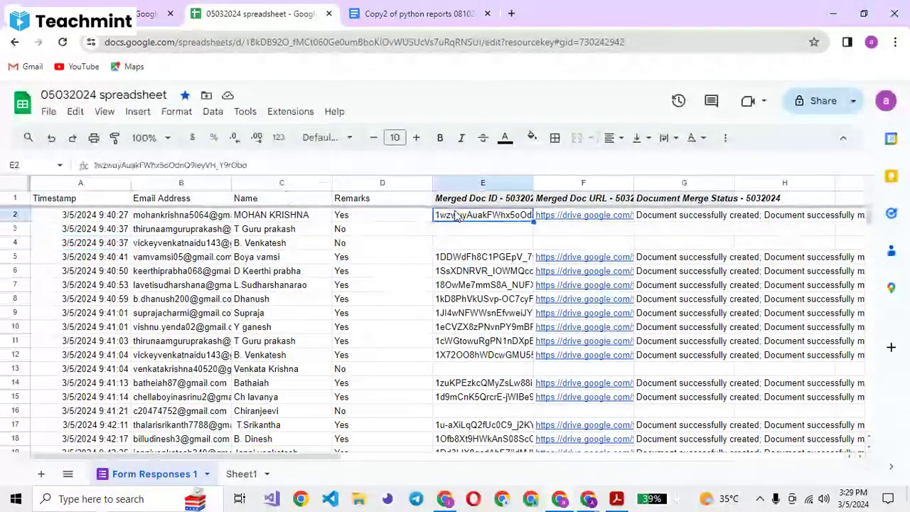
{"action": "key", "text": "shift+Right"}
{"action": "key", "text": "shift+Right"}
{"action": "key", "text": "shift+Right"}
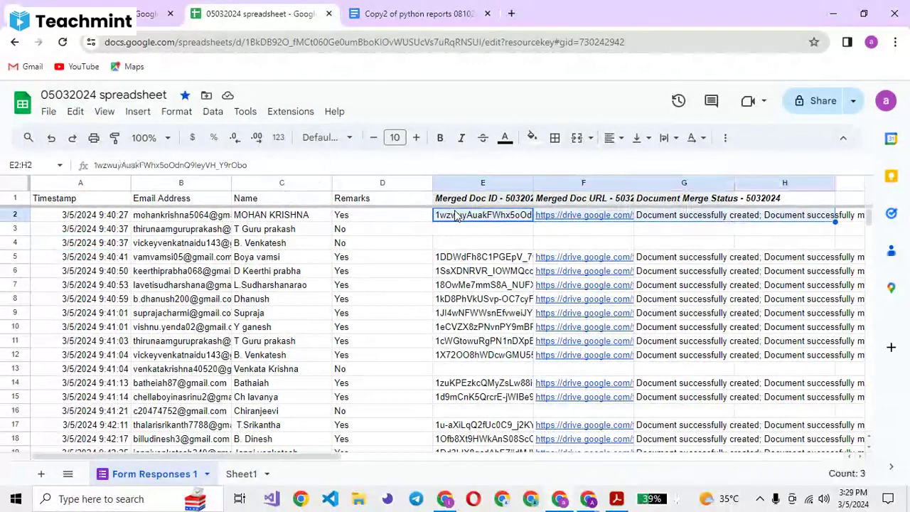
{"action": "right_click", "coordinate": [456, 215]}
{"action": "left_click", "coordinate": [514, 346]}
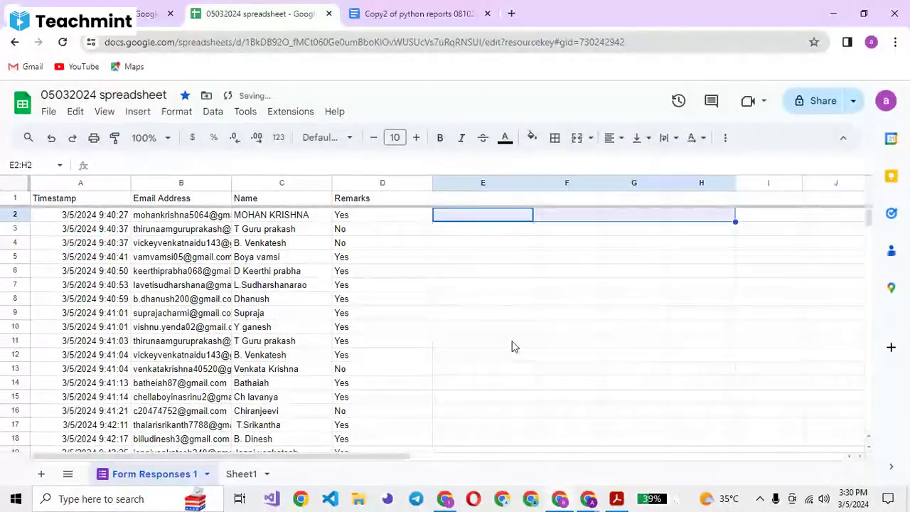
Step: Move through column E to find the last student row beside the Remarks data
{"action": "left_click", "coordinate": [480, 258]}
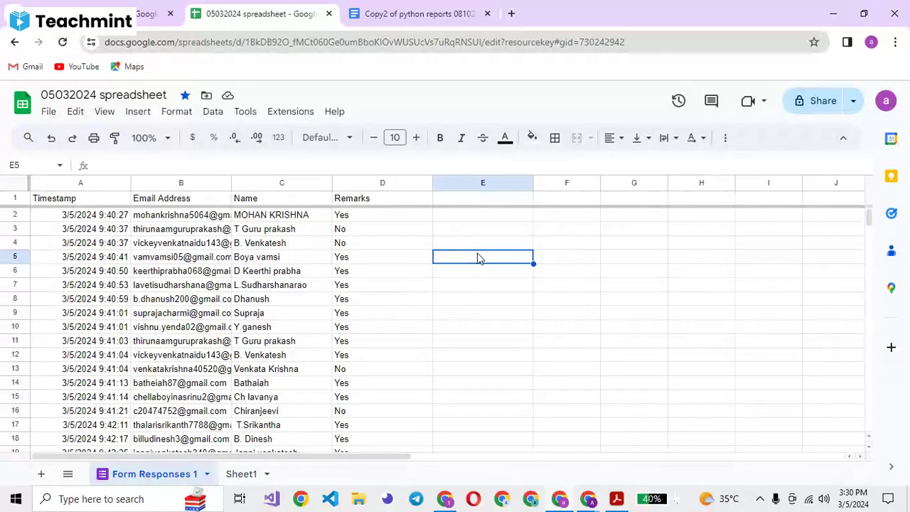
{"action": "key", "text": "ctrl+Up"}
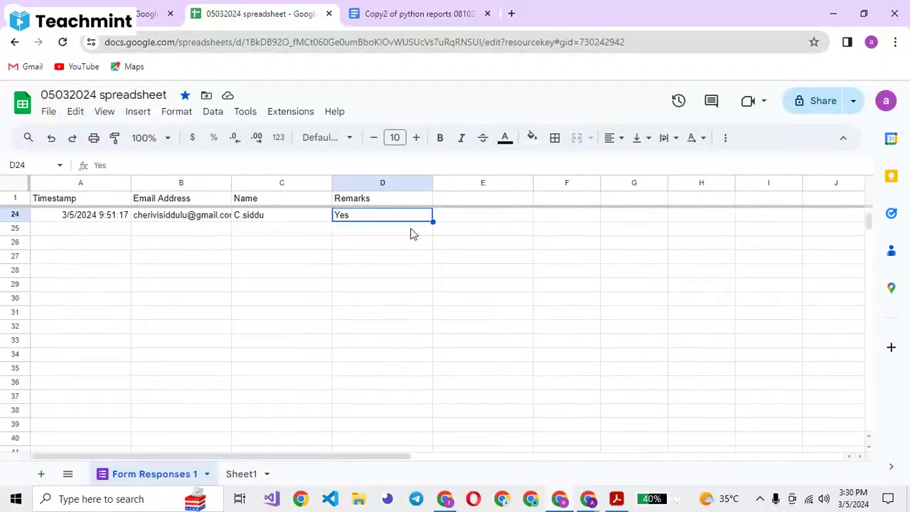
{"action": "key", "text": "Right"}
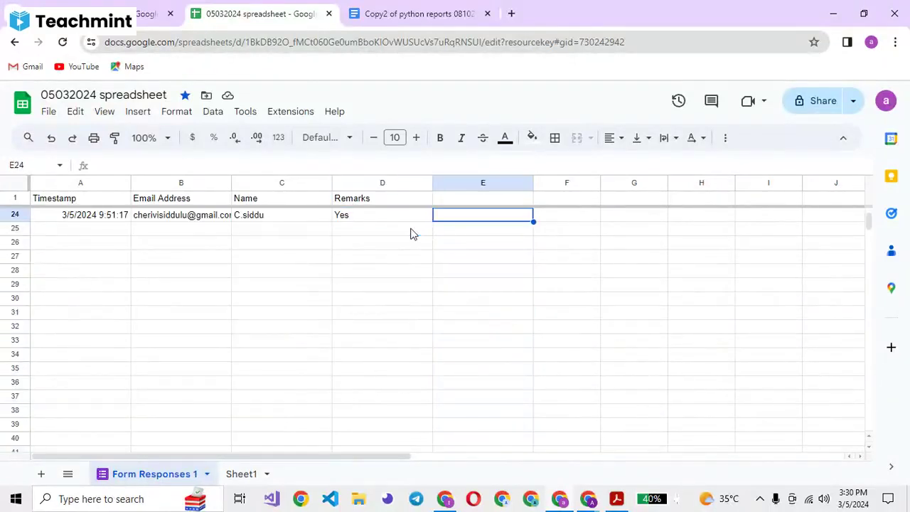
{"action": "key", "text": "Down"}
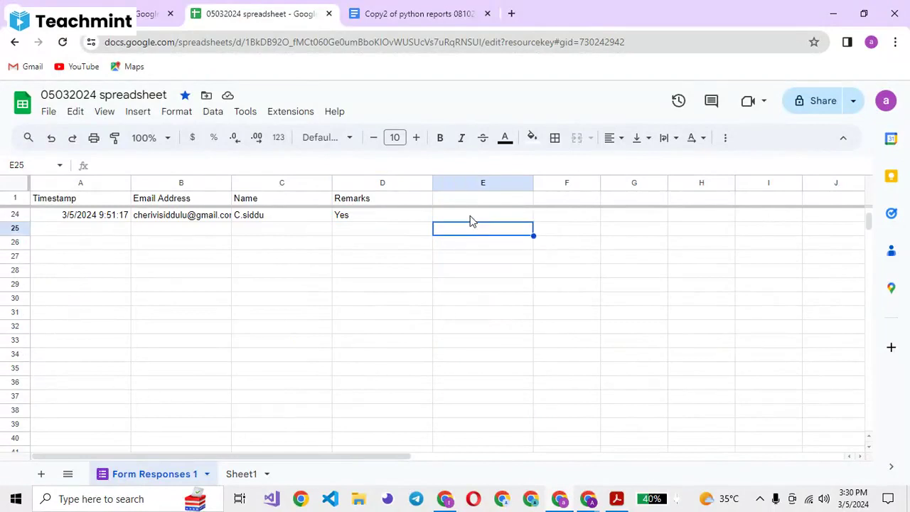
{"action": "key", "text": "Up"}
{"action": "key", "text": "ctrl+Up"}
{"action": "key", "text": "Down"}
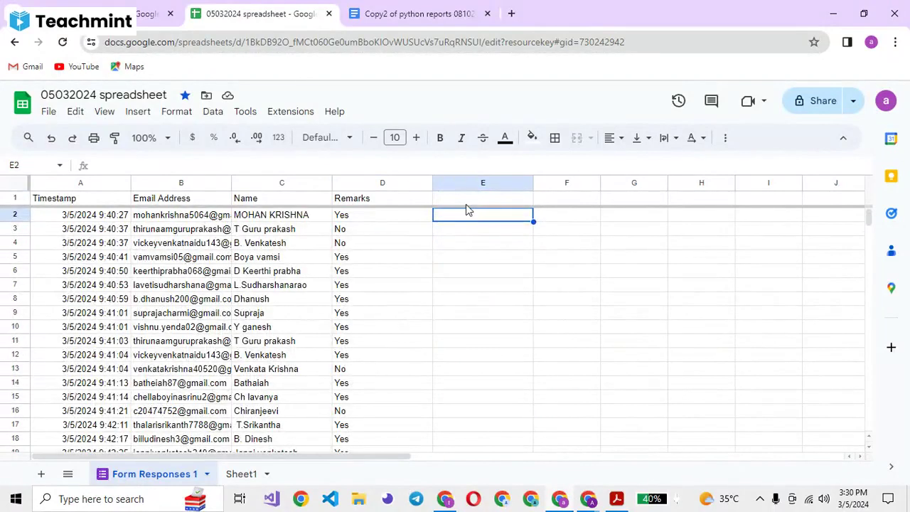
Step: Select E2:E24, covering every student row
{"action": "left_click", "coordinate": [462, 201]}
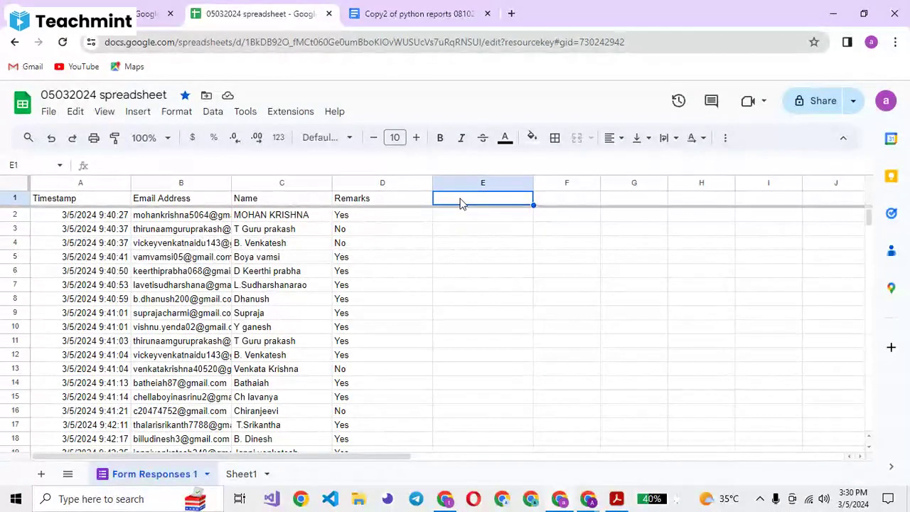
{"action": "left_click", "coordinate": [461, 216]}
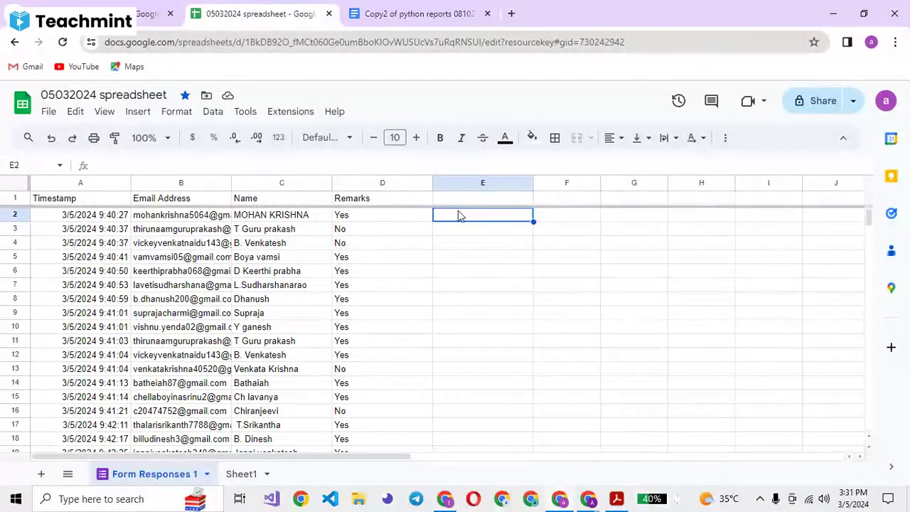
{"action": "left_click", "coordinate": [424, 217]}
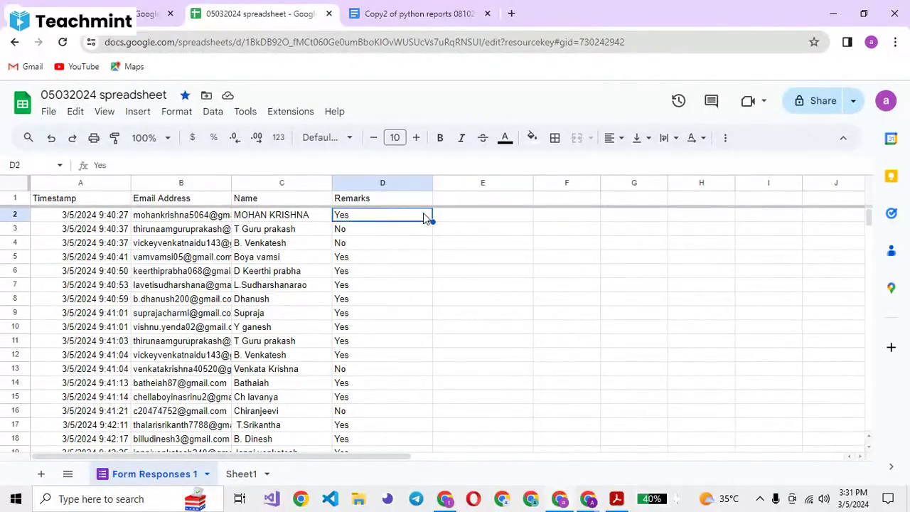
{"action": "key", "text": "Right"}
{"action": "key", "text": "shift+Down"}
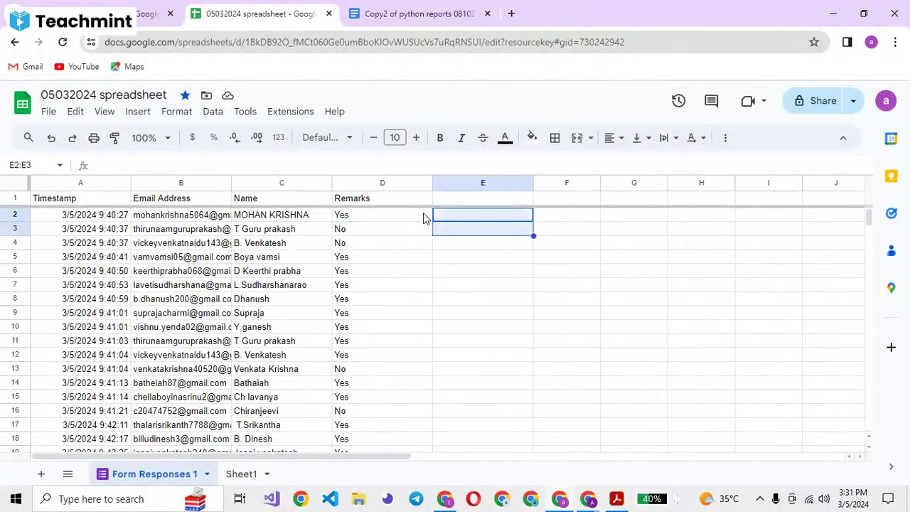
{"action": "key", "text": "shift+Down"}
{"action": "key", "text": "shift+Down"}
{"action": "key", "text": "shift+Down"}
{"action": "key", "text": "shift+Down"}
{"action": "key", "text": "shift+Down"}
{"action": "key", "text": "shift+Down"}
{"action": "key", "text": "shift+Up"}
{"action": "key", "text": "shift+Up"}
{"action": "key", "text": "shift+Up"}
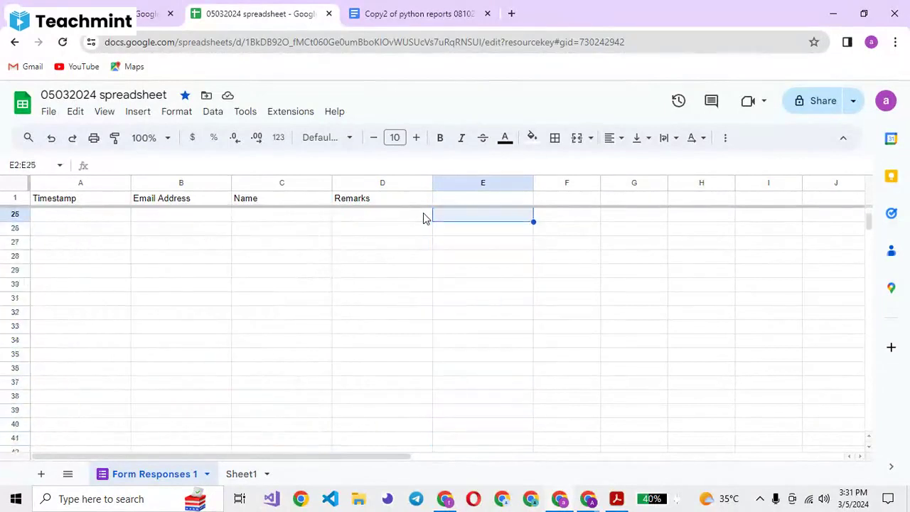
{"action": "key", "text": "shift+Up"}
{"action": "key", "text": "shift+Up"}
{"action": "key", "text": "shift+Up"}
{"action": "key", "text": "shift+Down"}
{"action": "key", "text": "shift+Down"}
{"action": "key", "text": "shift+Down"}
{"action": "key", "text": "shift+Down"}
{"action": "key", "text": "shift+Up"}
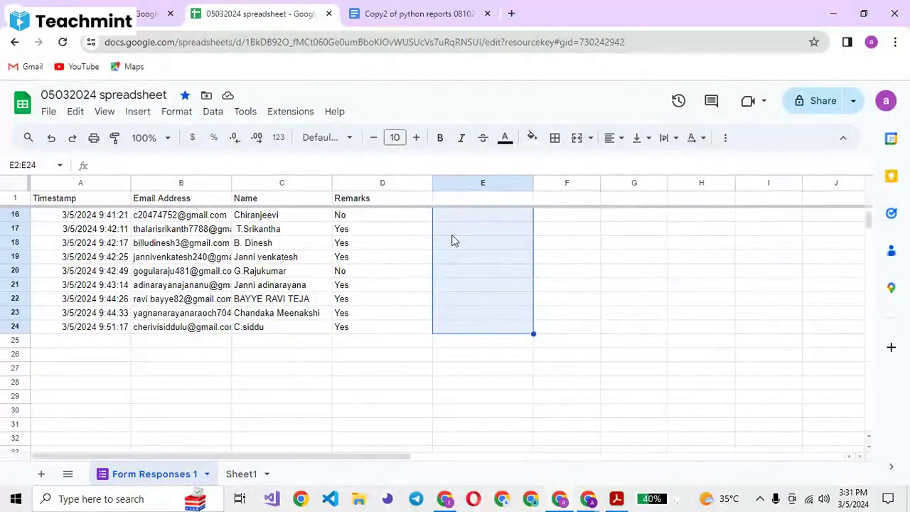
Step: Insert checkboxes into E2:E24 beside each student, then move up to cell F2
{"action": "left_click", "coordinate": [135, 114]}
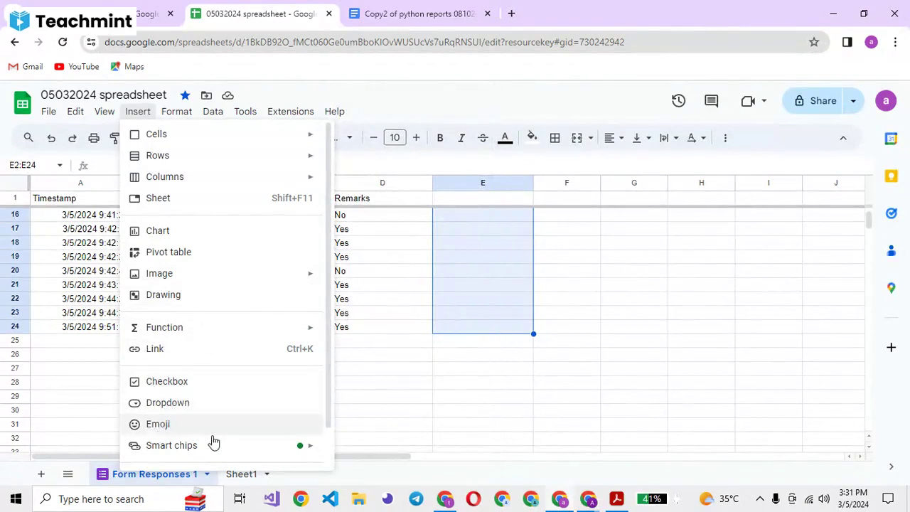
{"action": "mouse_move", "coordinate": [171, 451]}
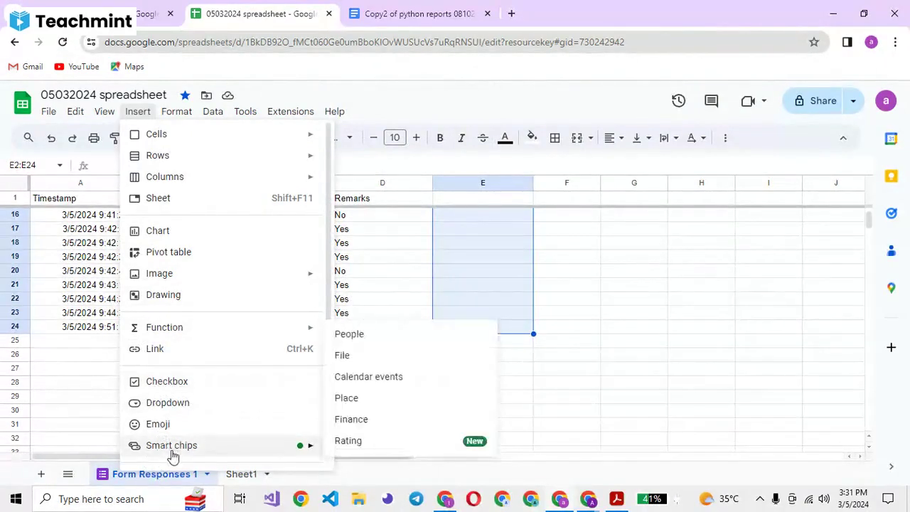
{"action": "left_click", "coordinate": [161, 385]}
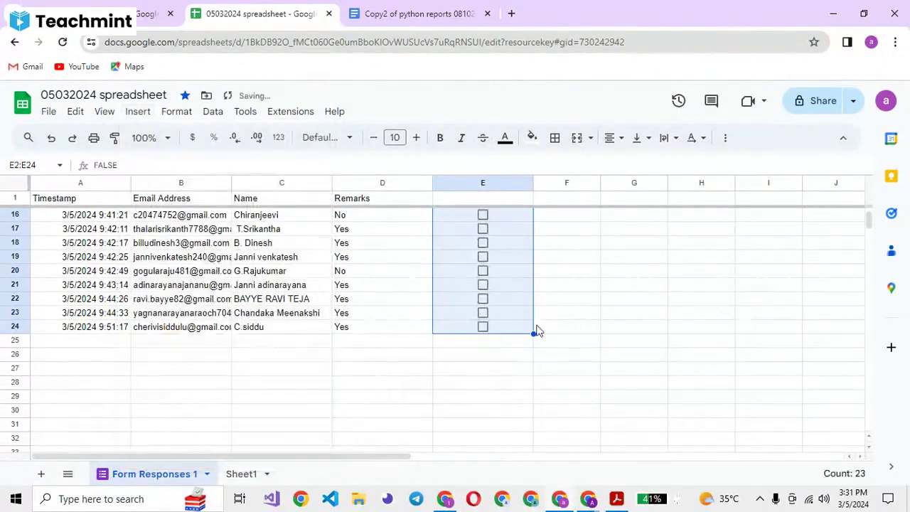
{"action": "left_click", "coordinate": [553, 328]}
{"action": "key", "text": "Up"}
{"action": "key", "text": "Up"}
{"action": "key", "text": "Up"}
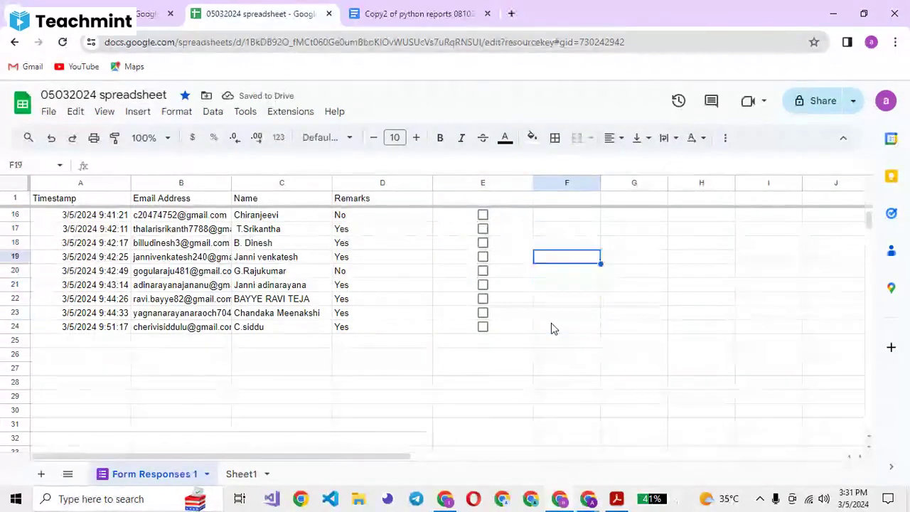
{"action": "key", "text": "Up"}
{"action": "key", "text": "Up"}
{"action": "key", "text": "Up"}
{"action": "key", "text": "Up"}
{"action": "key", "text": "Up"}
{"action": "key", "text": "Up"}
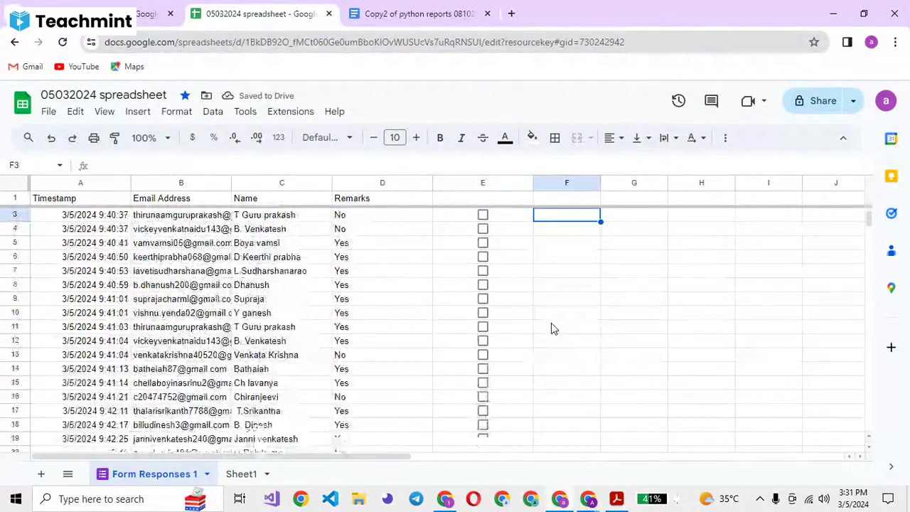
{"action": "key", "text": "Up"}
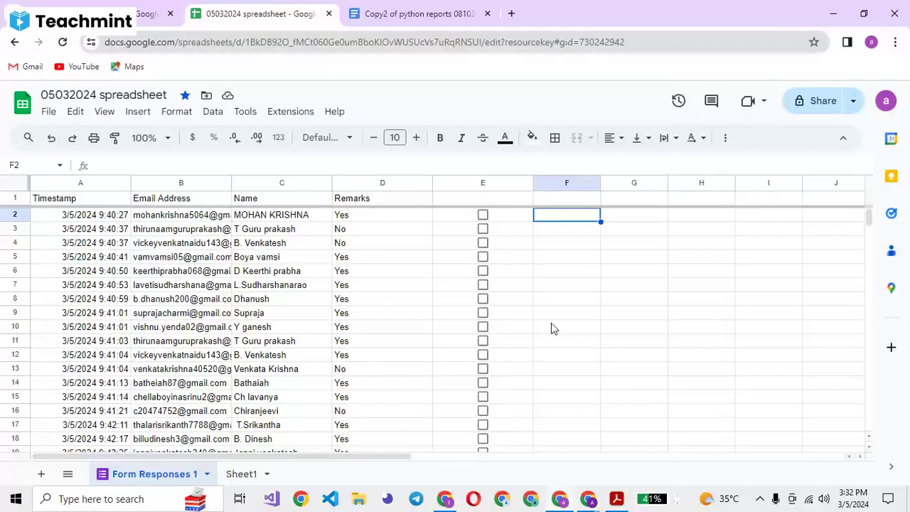
Step: Enter =IF(E2=True,"Present","Absent") in F2, which shows Absent for the unticked box
{"action": "key", "text": "Return"}
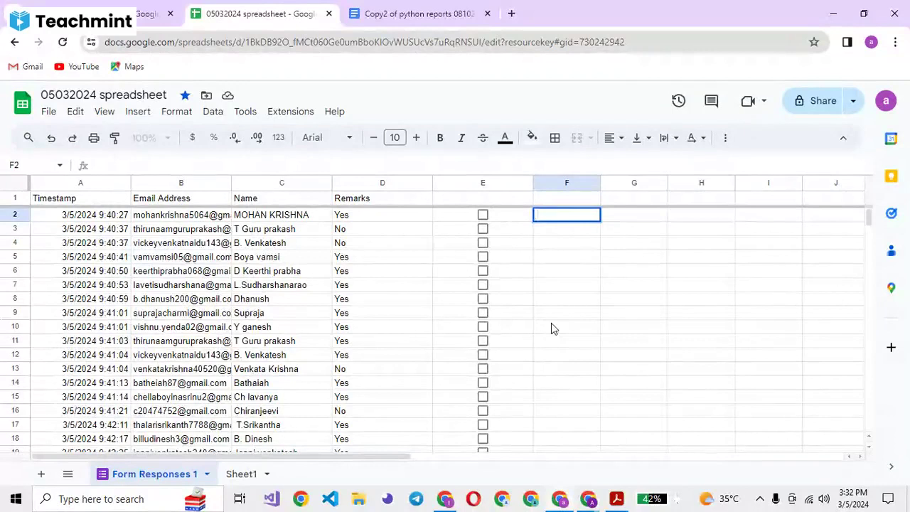
{"action": "type", "text": "=if"}
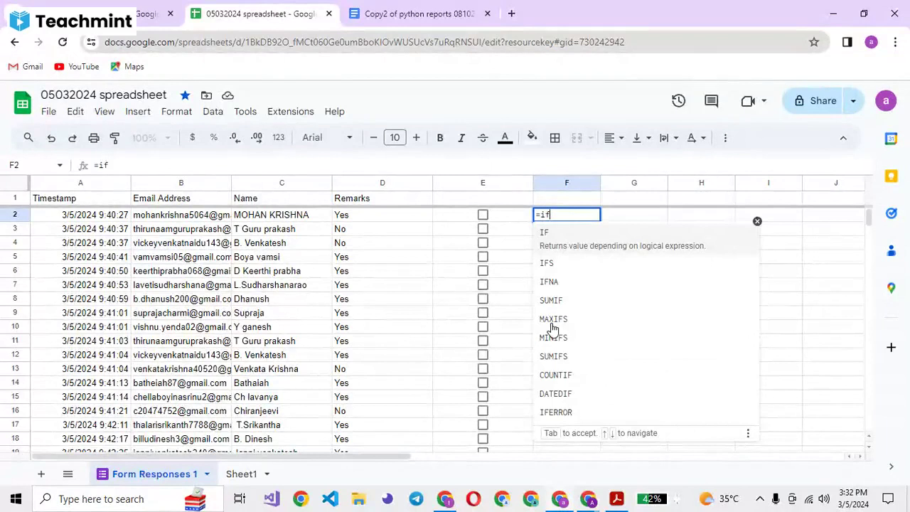
{"action": "key", "text": "Tab"}
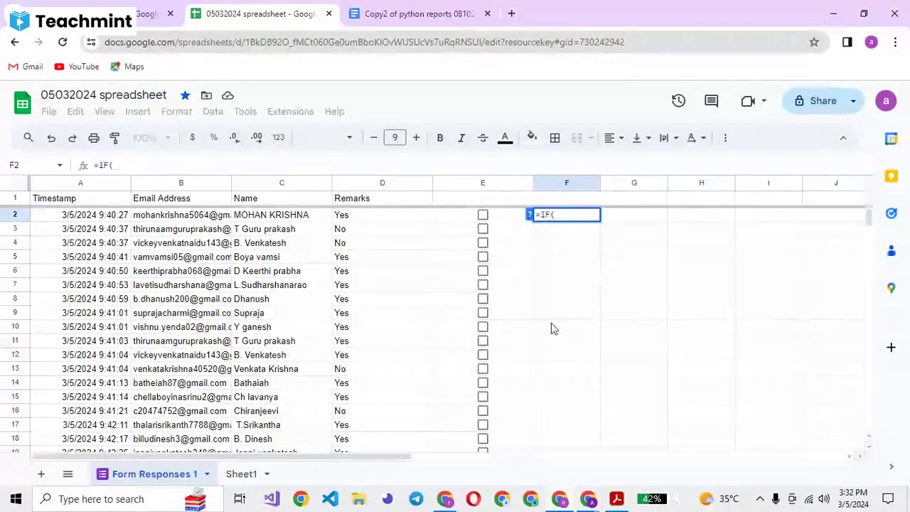
{"action": "left_click", "coordinate": [499, 222]}
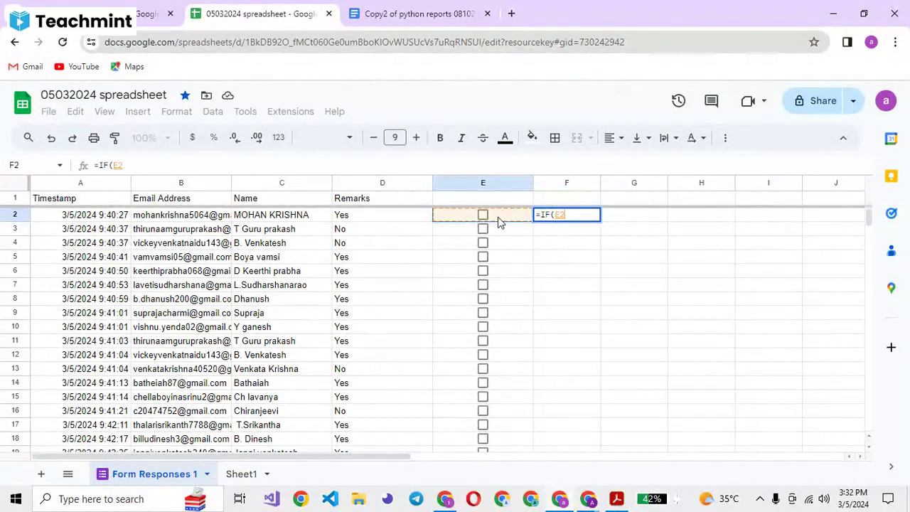
{"action": "type", "text": "="}
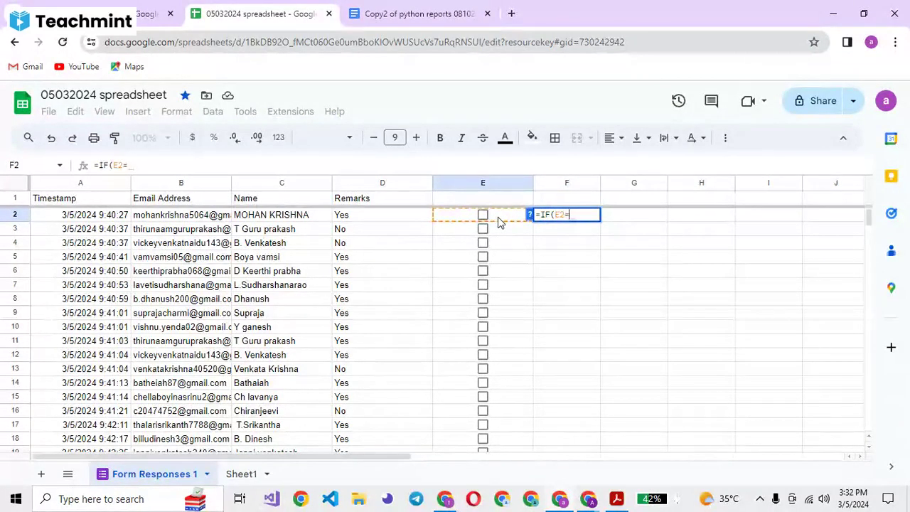
{"action": "type", "text": "True,"}
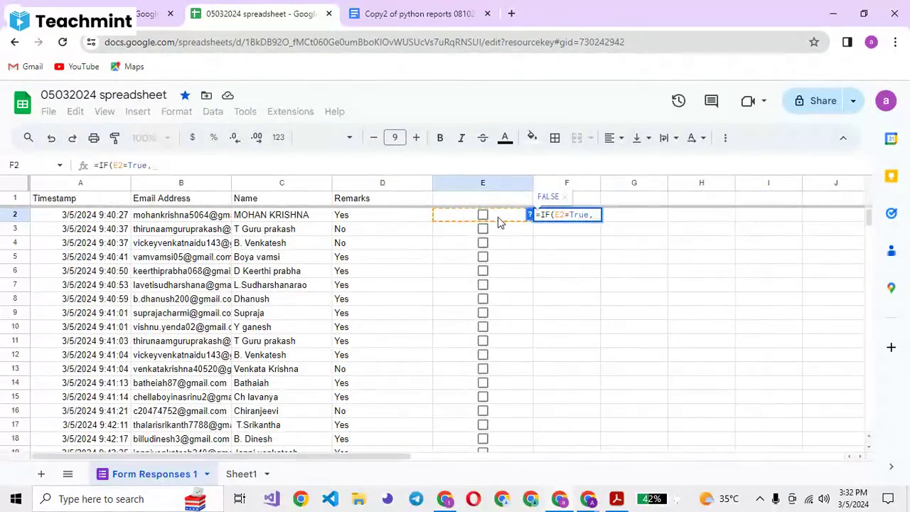
{"action": "type", "text": "\""}
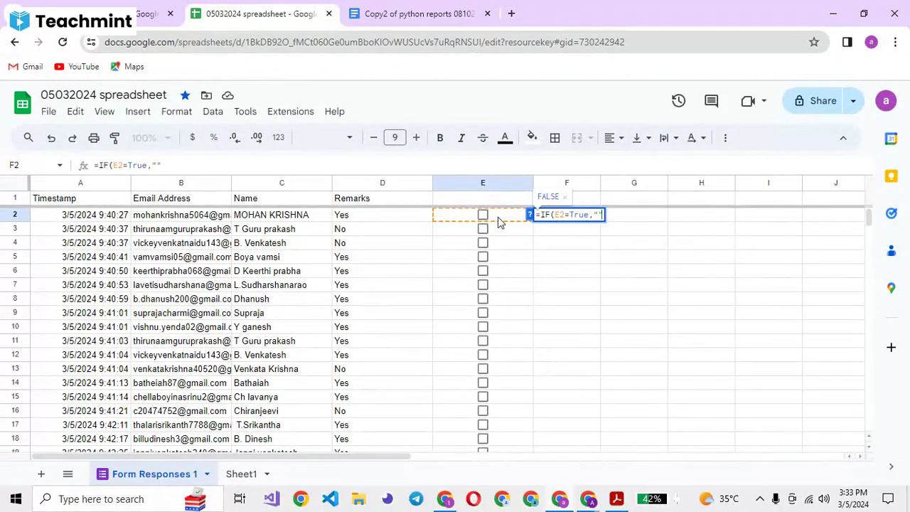
{"action": "type", "text": ",\"\""}
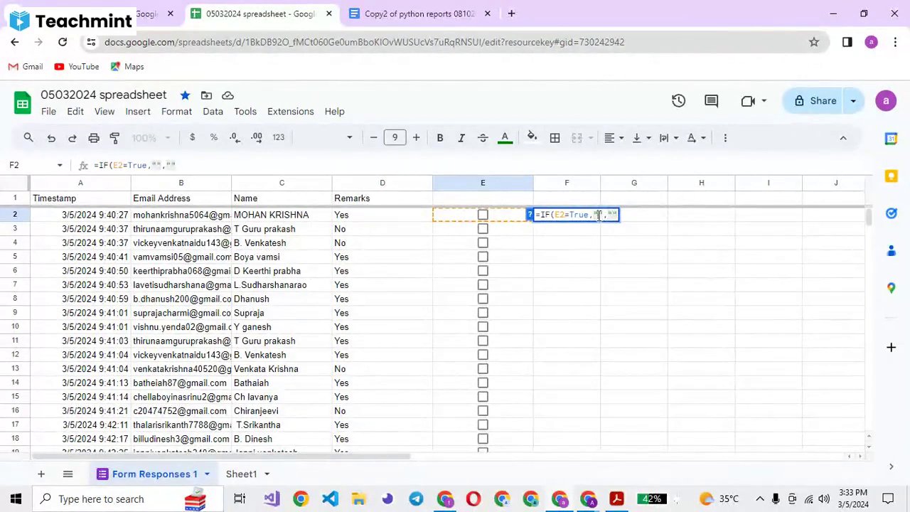
{"action": "type", "text": "Present"}
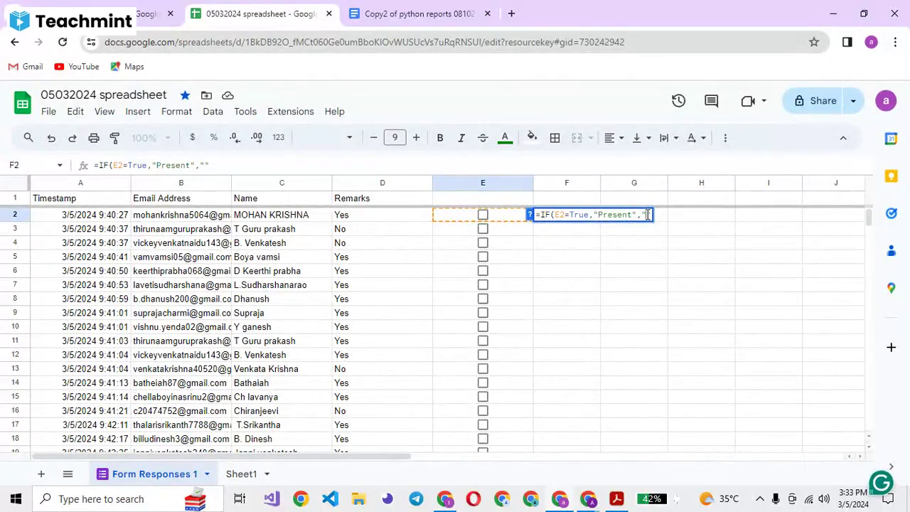
{"action": "type", "text": ")"}
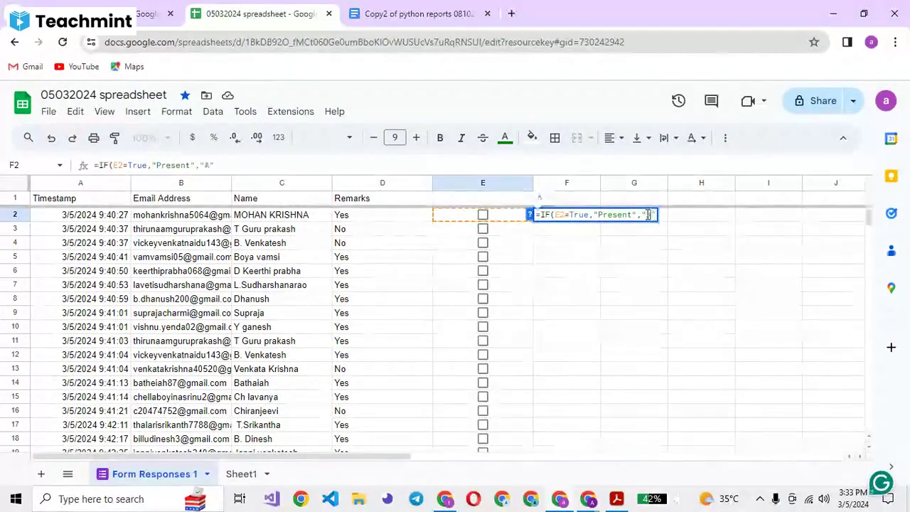
{"action": "type", "text": "Abse"}
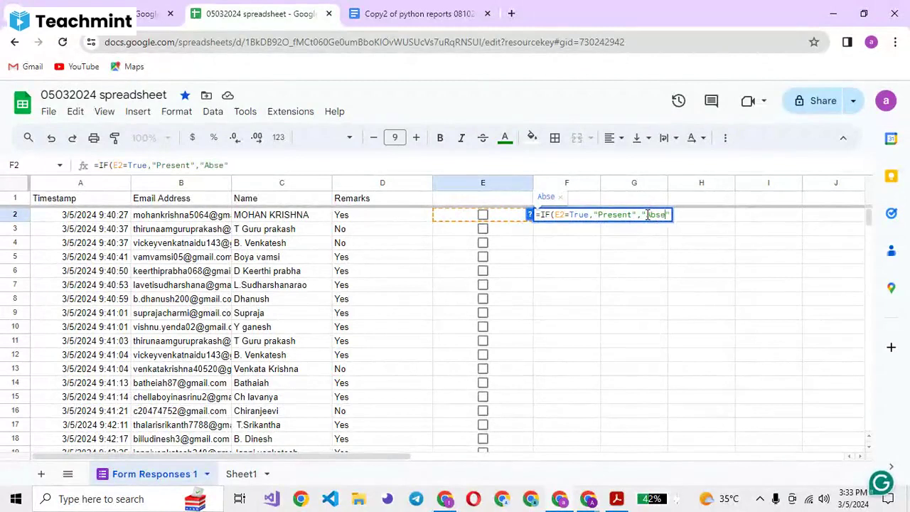
{"action": "type", "text": "nt"}
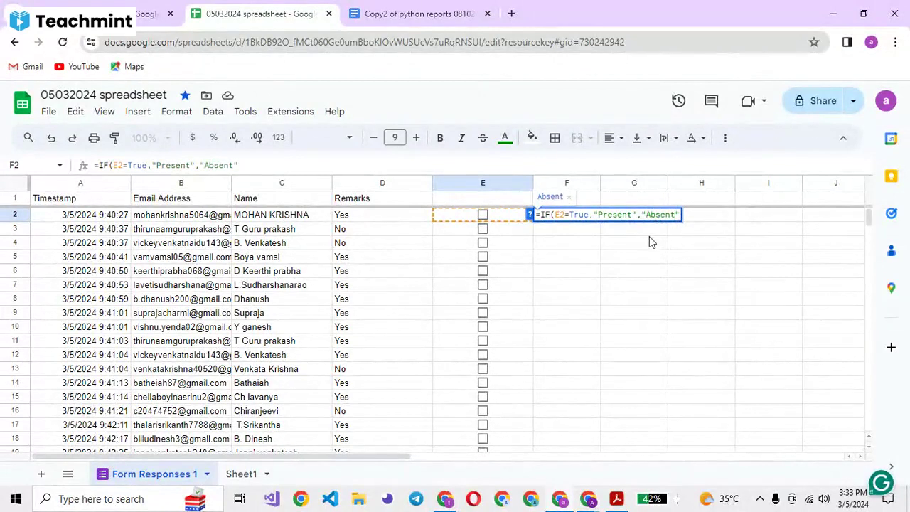
{"action": "key", "text": "Return"}
{"action": "left_click", "coordinate": [562, 217]}
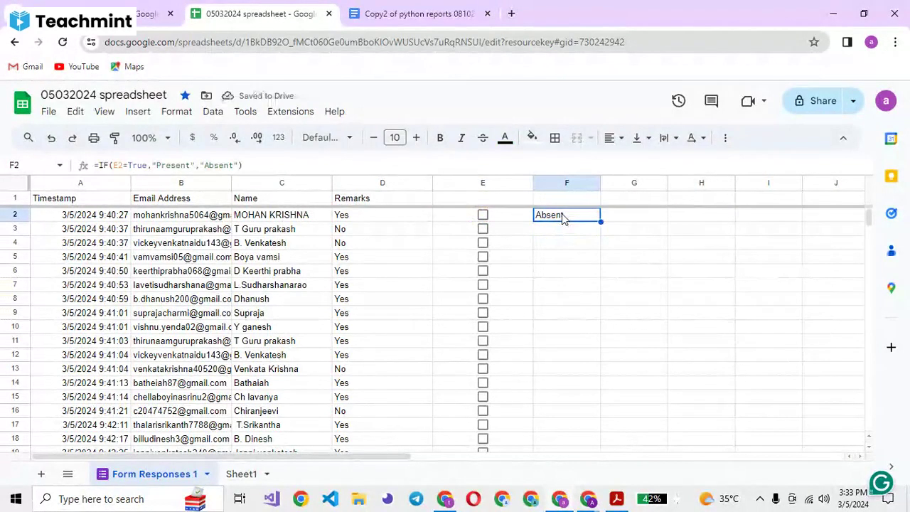
Step: Copy the Present/Absent formula from F2 and return to F2 at the top of column F
{"action": "key", "text": "ctrl+c"}
{"action": "left_click", "coordinate": [498, 223]}
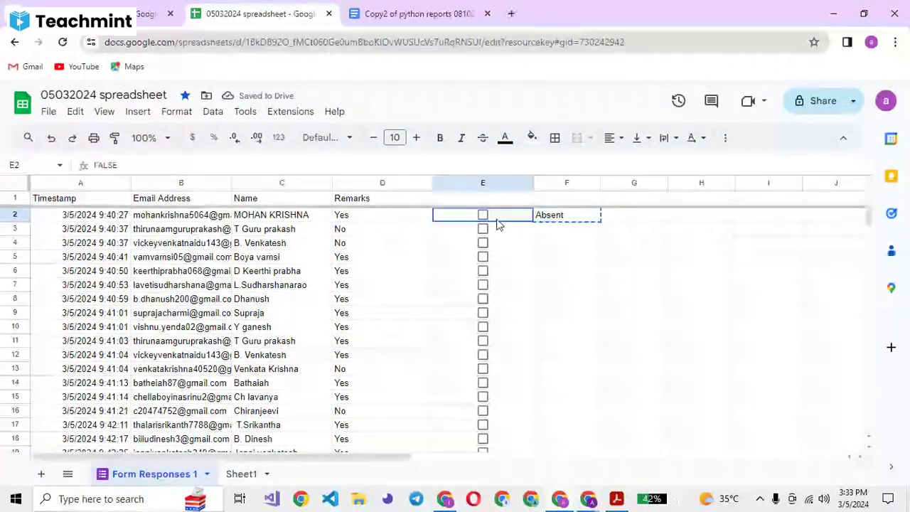
{"action": "left_click", "coordinate": [569, 218]}
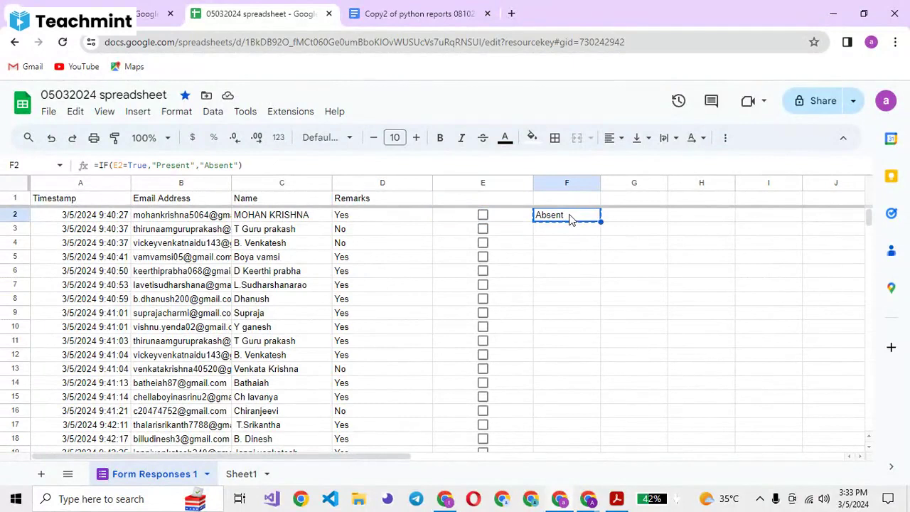
{"action": "key", "text": "ctrl+Down"}
{"action": "key", "text": "ctrl+Up"}
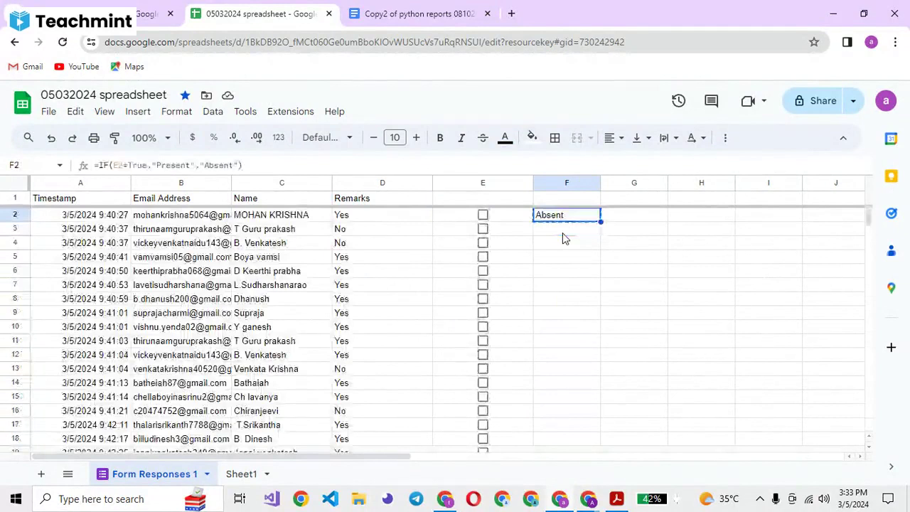
{"action": "left_click", "coordinate": [532, 220]}
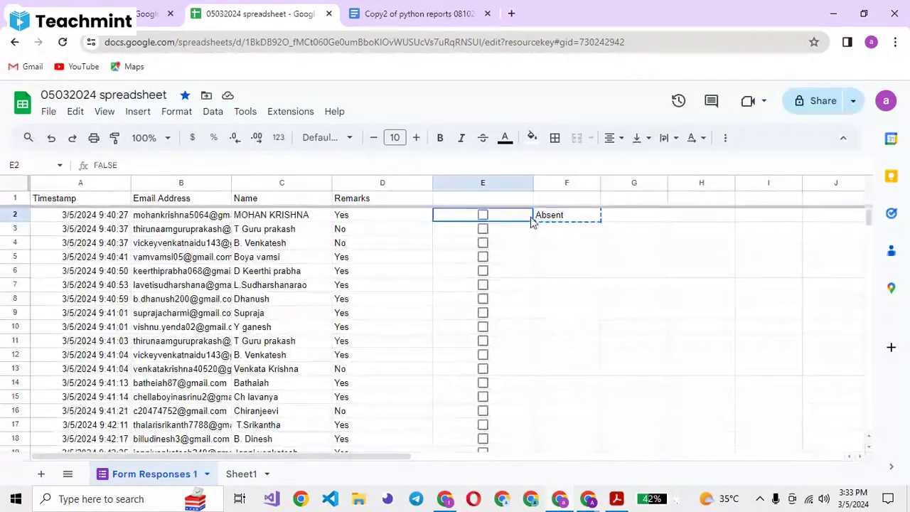
{"action": "left_click", "coordinate": [552, 217]}
Step: Fill the formula down F2:F24 with Ctrl+D so every student row shows a status
{"action": "key", "text": "shift+Down"}
{"action": "key", "text": "shift+Down"}
{"action": "key", "text": "shift+Down"}
{"action": "key", "text": "shift+Down"}
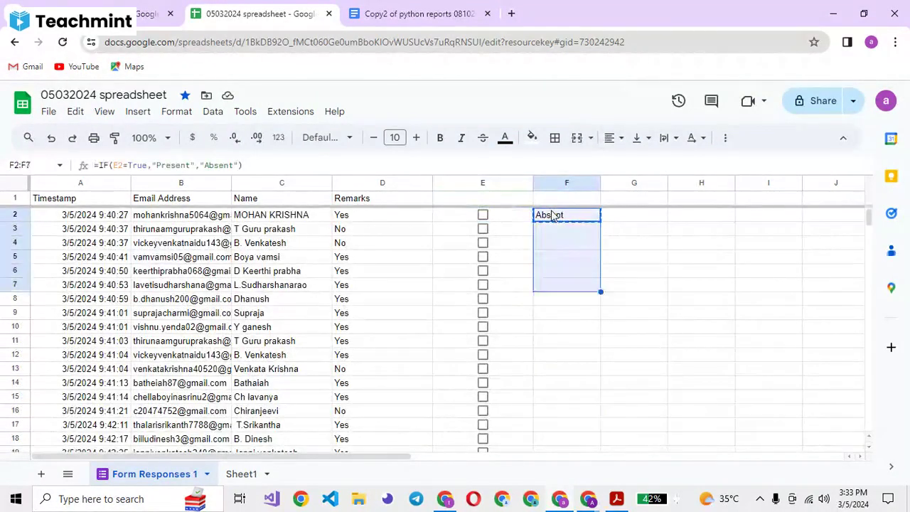
{"action": "key", "text": "shift+Up"}
{"action": "key", "text": "shift+Up"}
{"action": "key", "text": "shift+Up"}
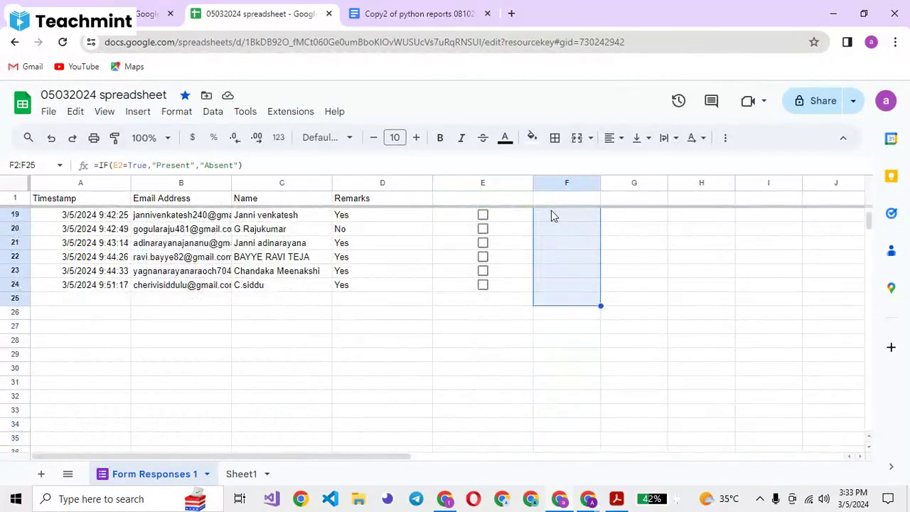
{"action": "key", "text": "shift+Up"}
{"action": "key", "text": "shift+Up"}
{"action": "key", "text": "ctrl+d"}
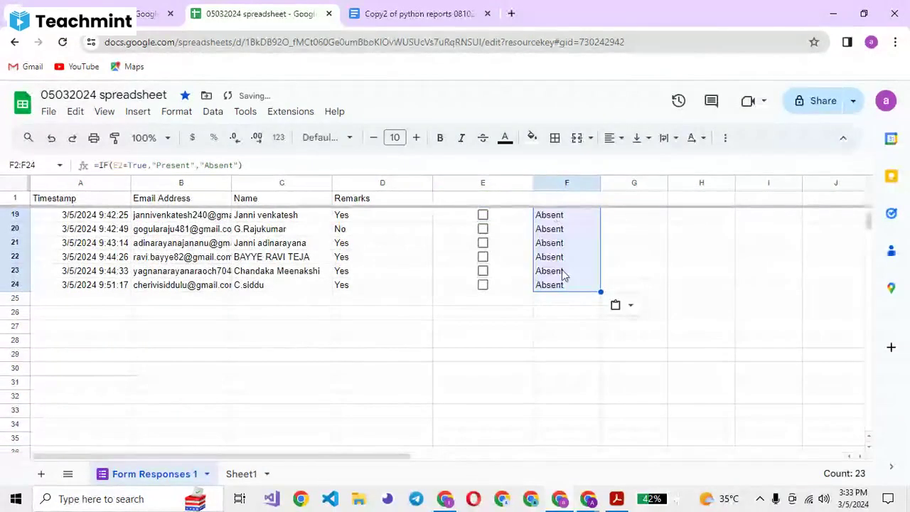
{"action": "left_click", "coordinate": [562, 285]}
{"action": "left_click", "coordinate": [552, 328]}
{"action": "key", "text": "ctrl+Up"}
{"action": "key", "text": "ctrl+Up"}
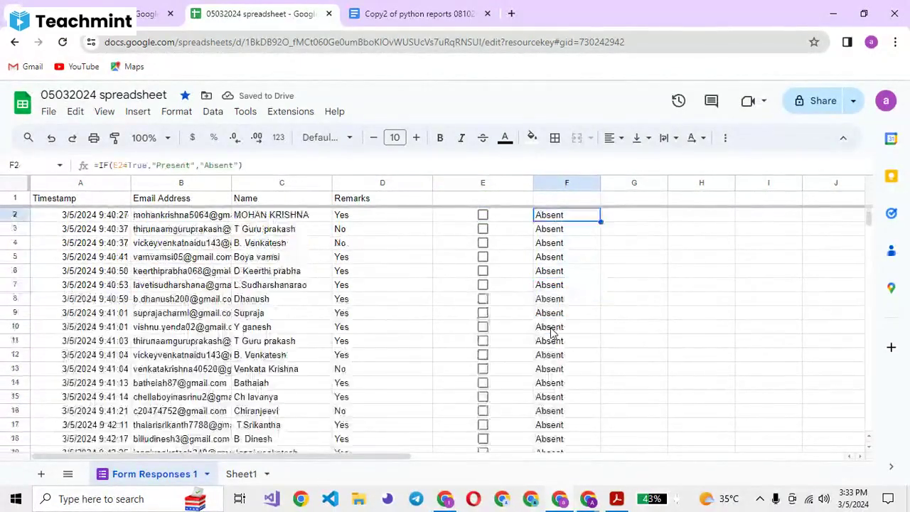
{"action": "key", "text": "Up"}
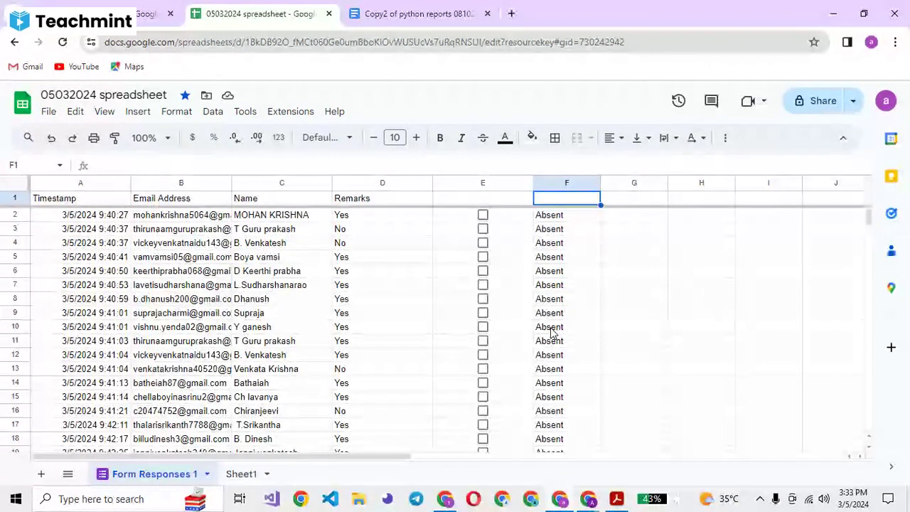
Step: Tick the attendance boxes in rows 2 through 15 to test that column F switches to Present
{"action": "left_click", "coordinate": [483, 214]}
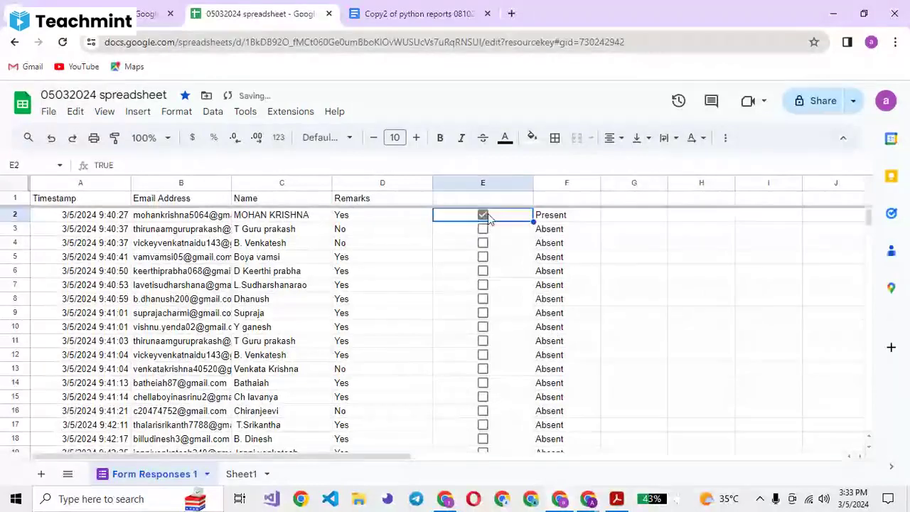
{"action": "left_click", "coordinate": [685, 274]}
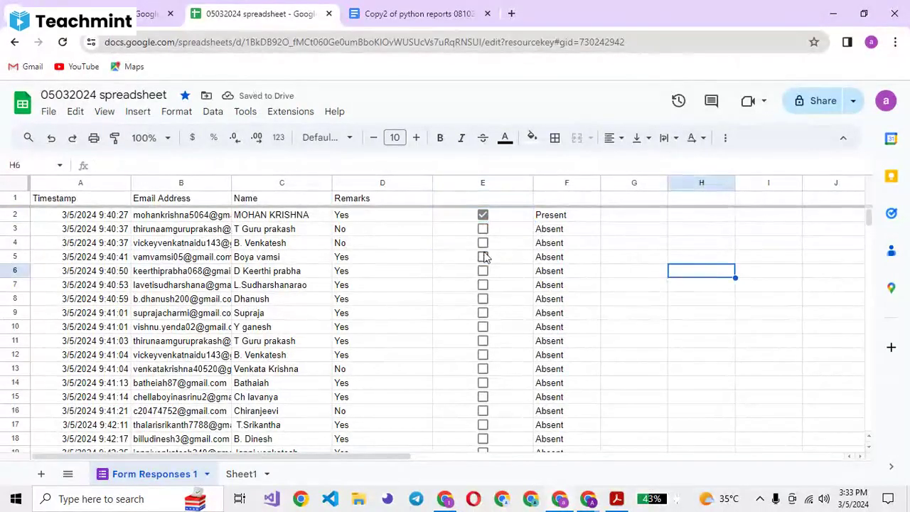
{"action": "left_click", "coordinate": [483, 257]}
{"action": "left_click", "coordinate": [483, 284]}
{"action": "left_click", "coordinate": [484, 341]}
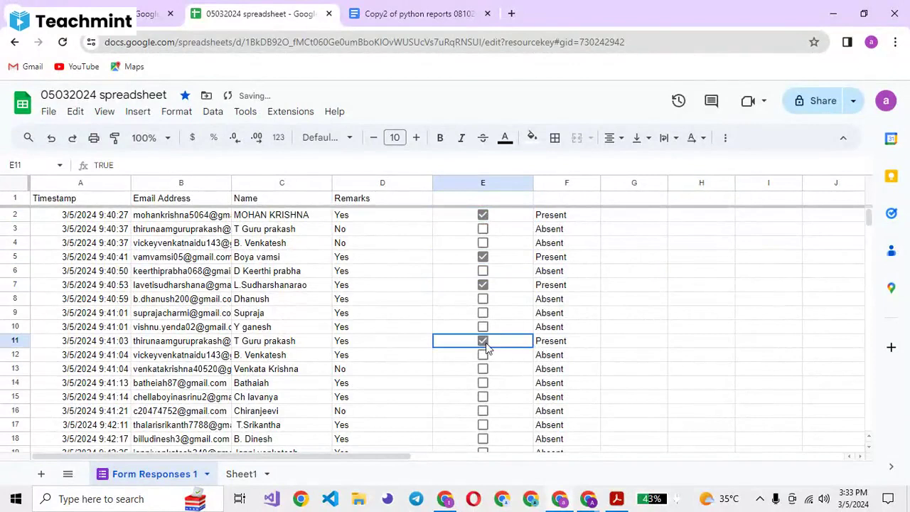
{"action": "left_click", "coordinate": [484, 369]}
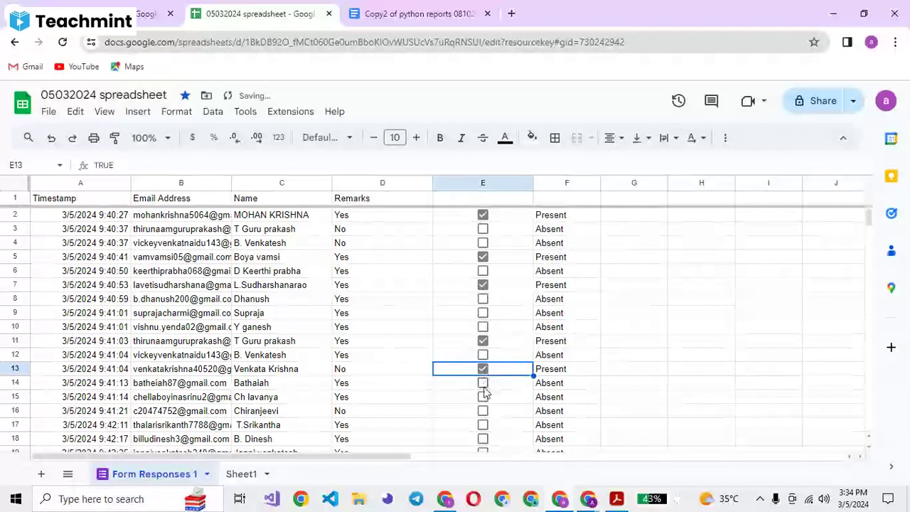
{"action": "left_click", "coordinate": [483, 397]}
{"action": "left_click", "coordinate": [483, 383]}
{"action": "left_click", "coordinate": [483, 243]}
{"action": "left_click", "coordinate": [483, 229]}
{"action": "left_click", "coordinate": [483, 271]}
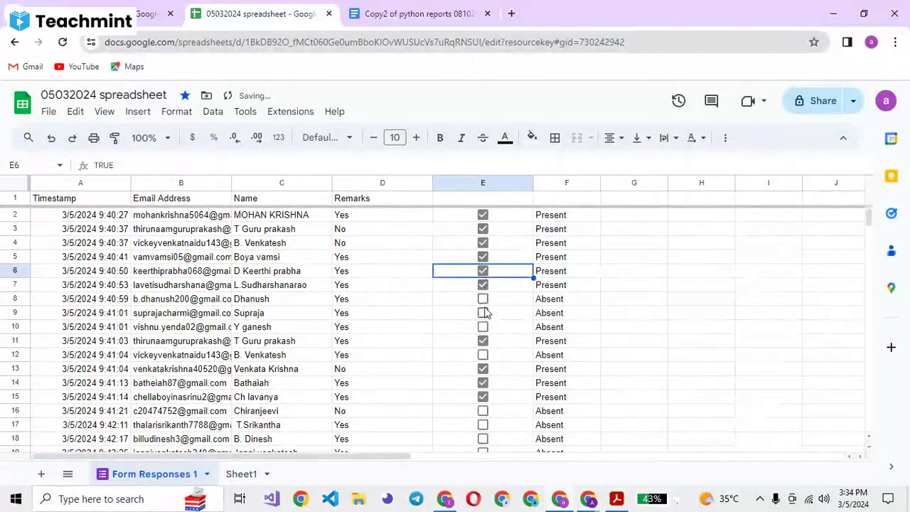
{"action": "left_click", "coordinate": [483, 300]}
{"action": "left_click", "coordinate": [483, 313]}
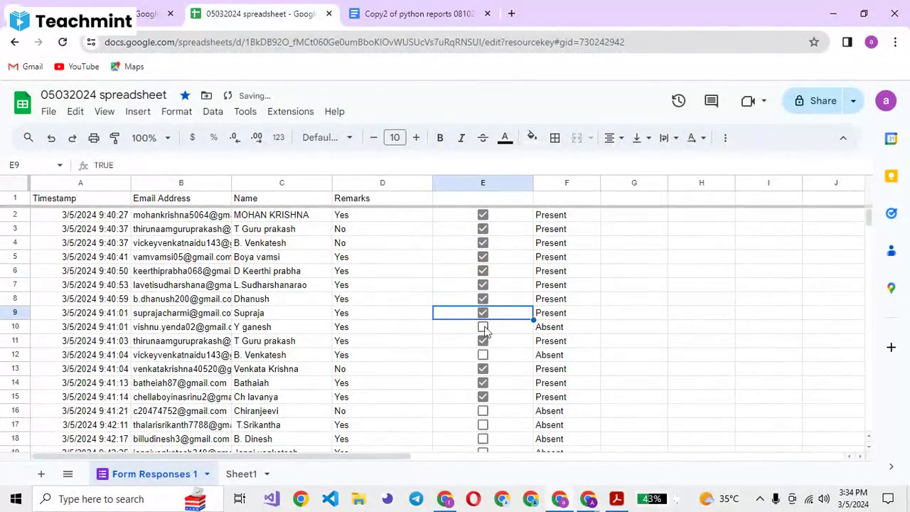
{"action": "left_click", "coordinate": [483, 328]}
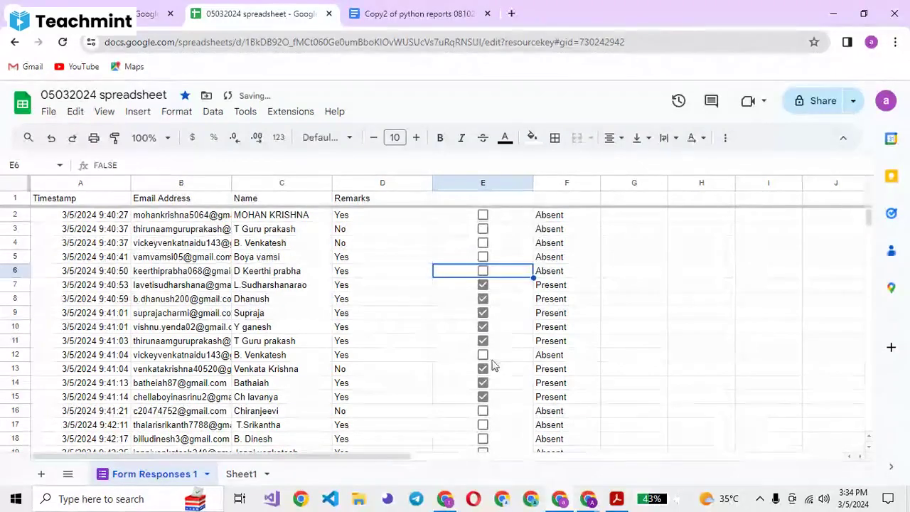
Step: Untick the test boxes in rows 7 through 15 so they read Absent again
{"action": "left_click", "coordinate": [485, 300]}
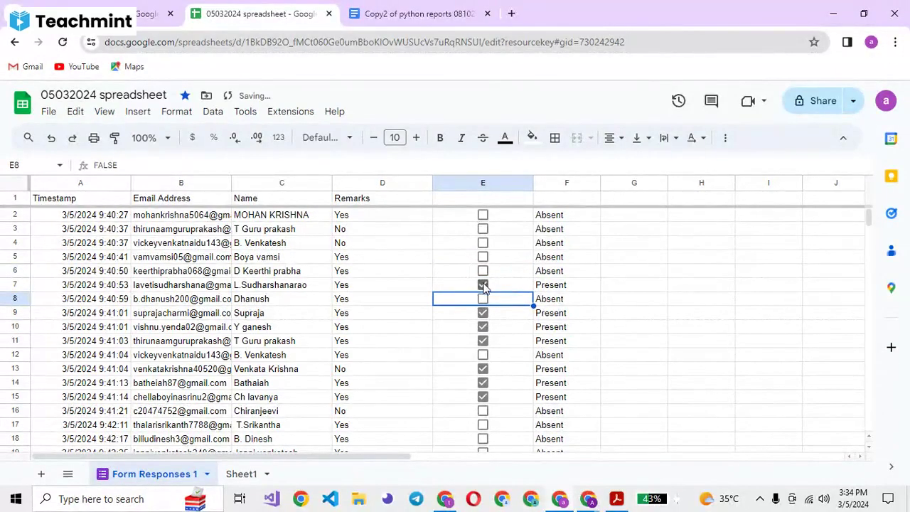
{"action": "left_click", "coordinate": [483, 286]}
{"action": "left_click", "coordinate": [483, 313]}
{"action": "left_click", "coordinate": [483, 327]}
{"action": "left_click", "coordinate": [483, 341]}
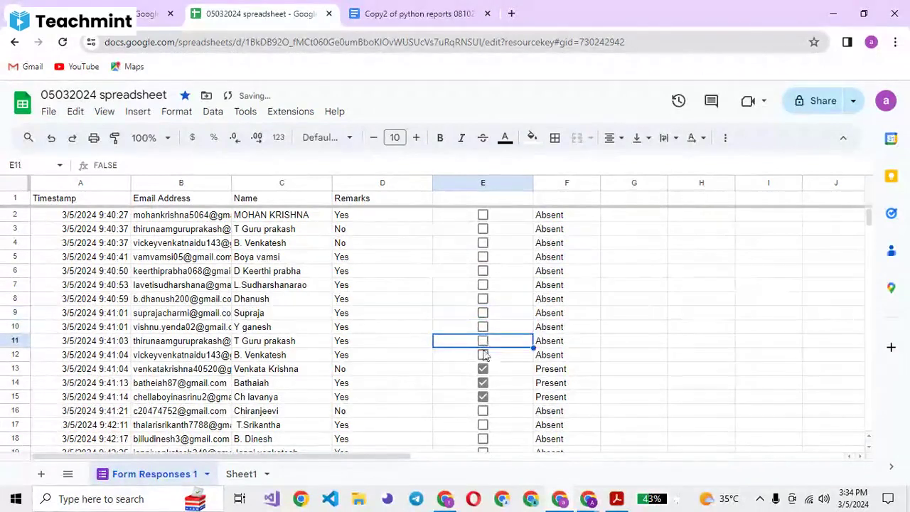
{"action": "left_click", "coordinate": [483, 369]}
{"action": "left_click", "coordinate": [483, 383]}
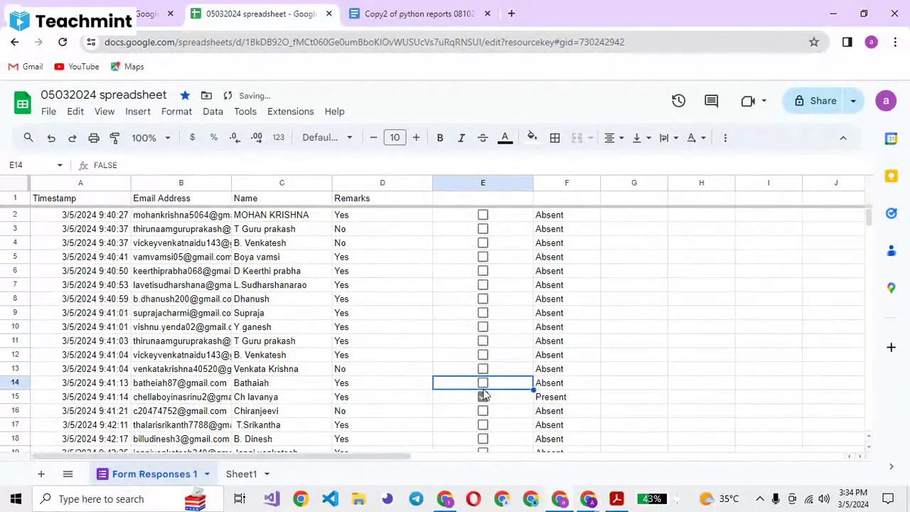
{"action": "left_click", "coordinate": [484, 397]}
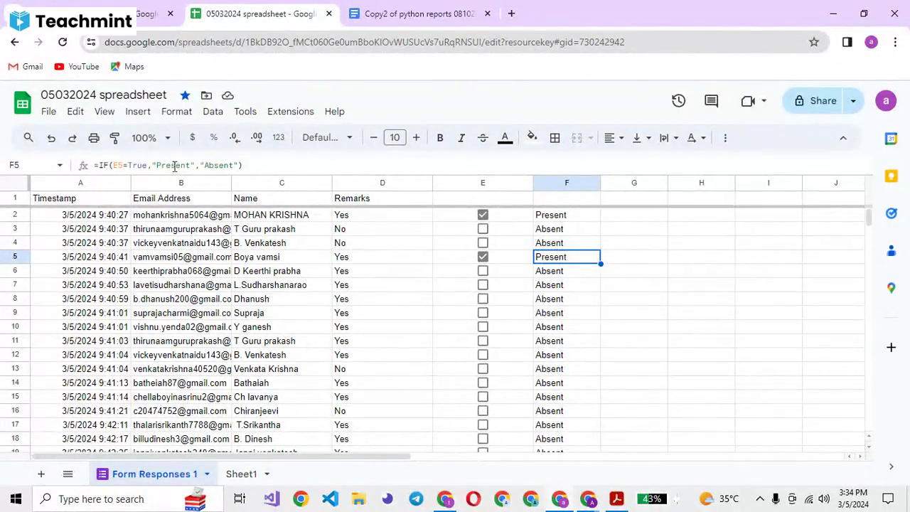
Step: Check the E5=True condition in F5's formula, then tick E5 so F5 reads Present
{"action": "left_click_drag", "start_coordinate": [113, 165], "coordinate": [147, 165]}
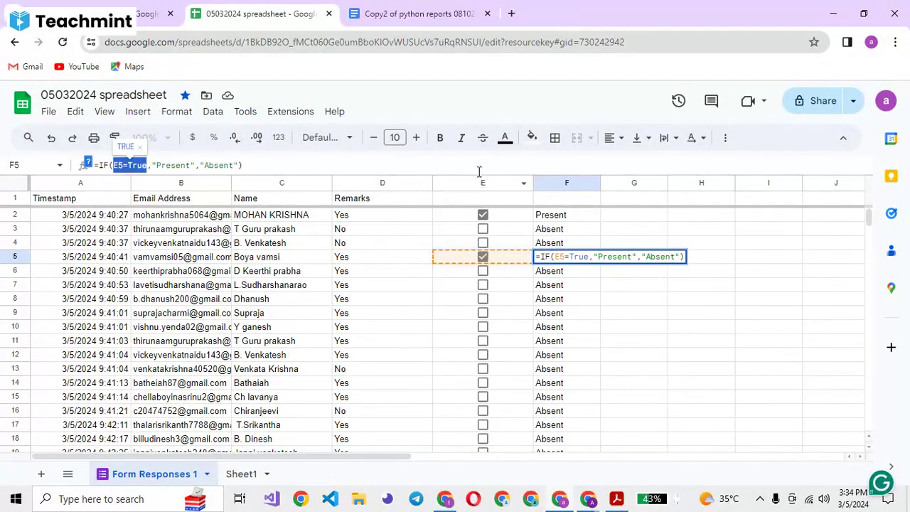
{"action": "left_click", "coordinate": [484, 259]}
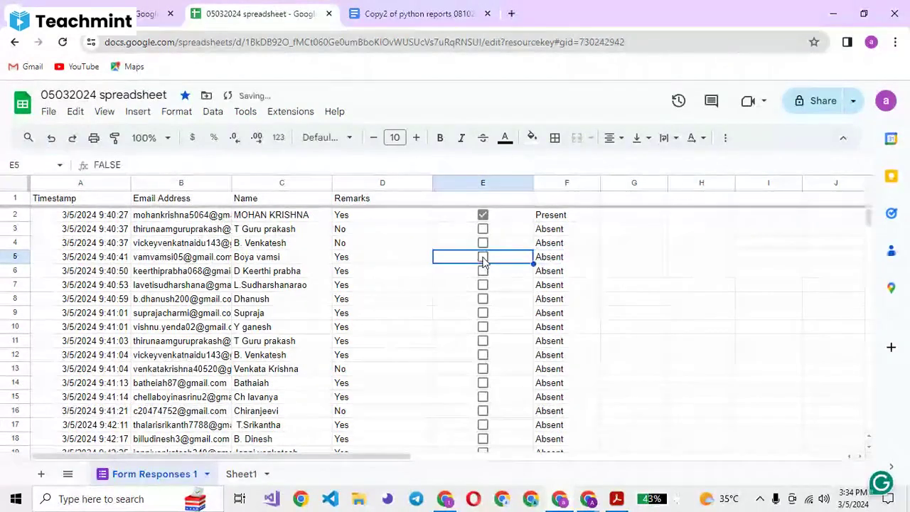
{"action": "left_click", "coordinate": [538, 262]}
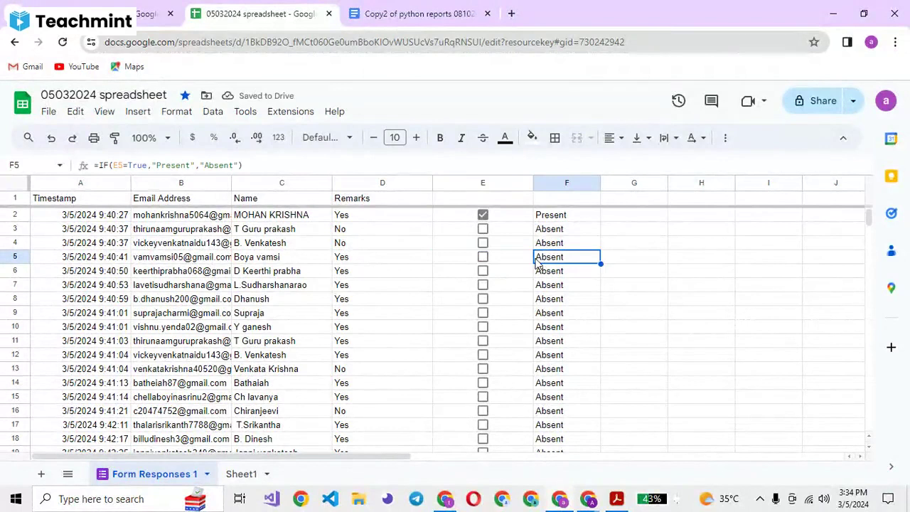
{"action": "left_click", "coordinate": [114, 165]}
{"action": "left_click_drag", "start_coordinate": [112, 165], "coordinate": [147, 165]}
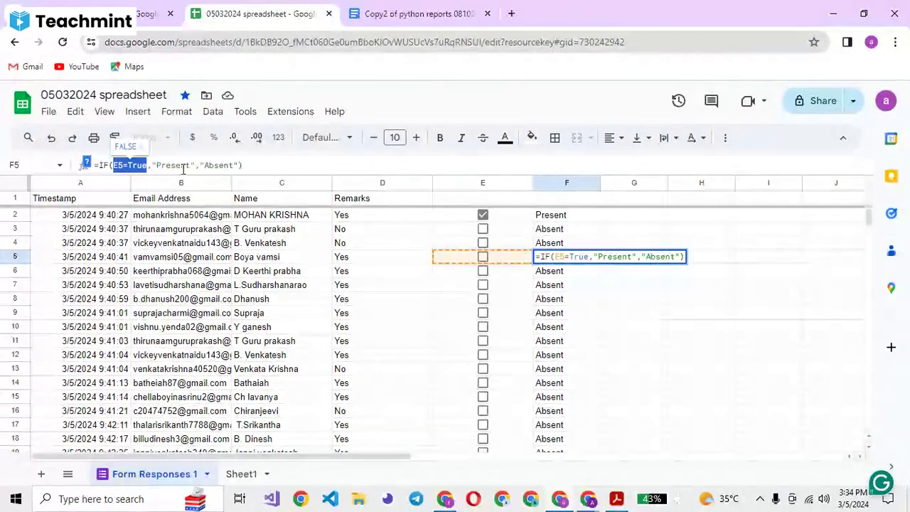
{"action": "left_click", "coordinate": [482, 260]}
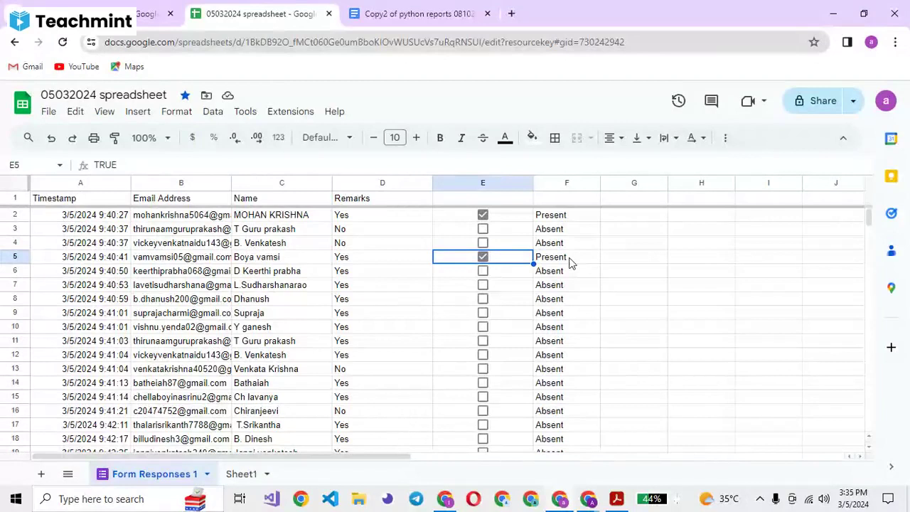
Step: Link Sheet1 cell A1 to the Name header in Form Responses 1 cell C1
{"action": "left_click", "coordinate": [239, 474]}
{"action": "type", "text": "="}
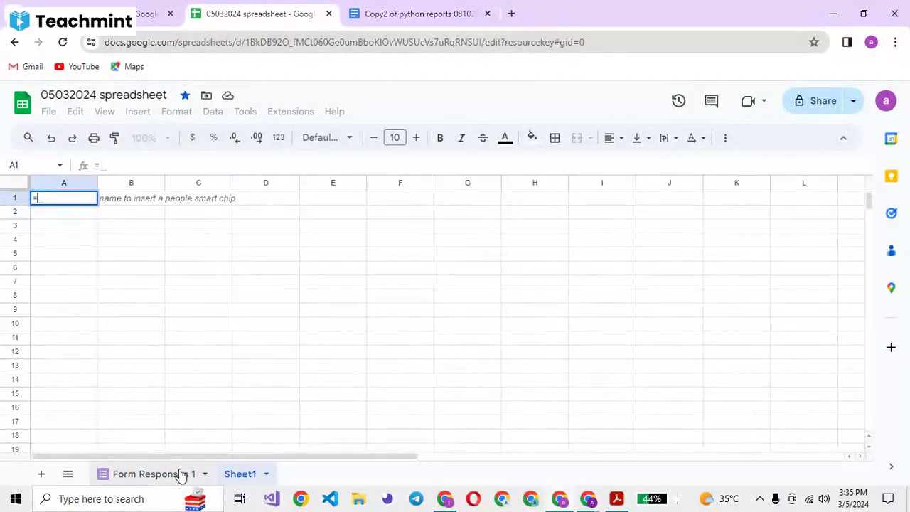
{"action": "left_click", "coordinate": [180, 473]}
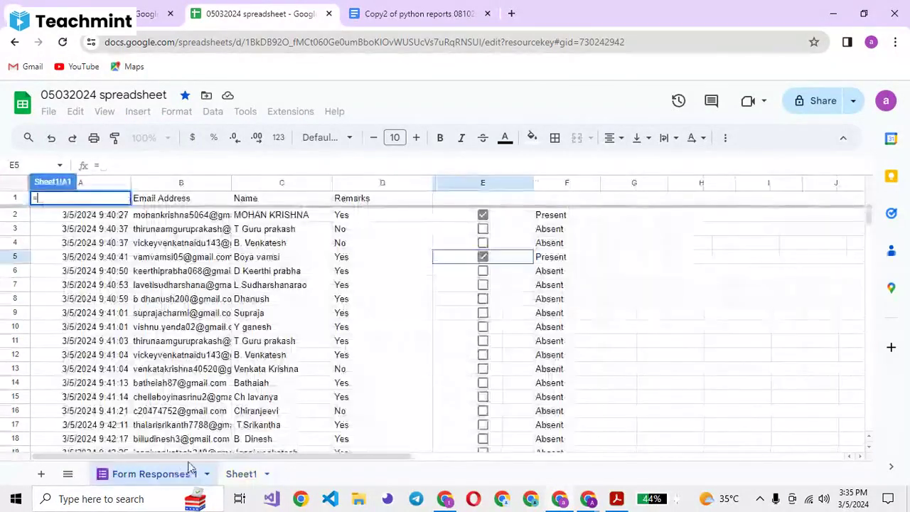
{"action": "left_click", "coordinate": [278, 202]}
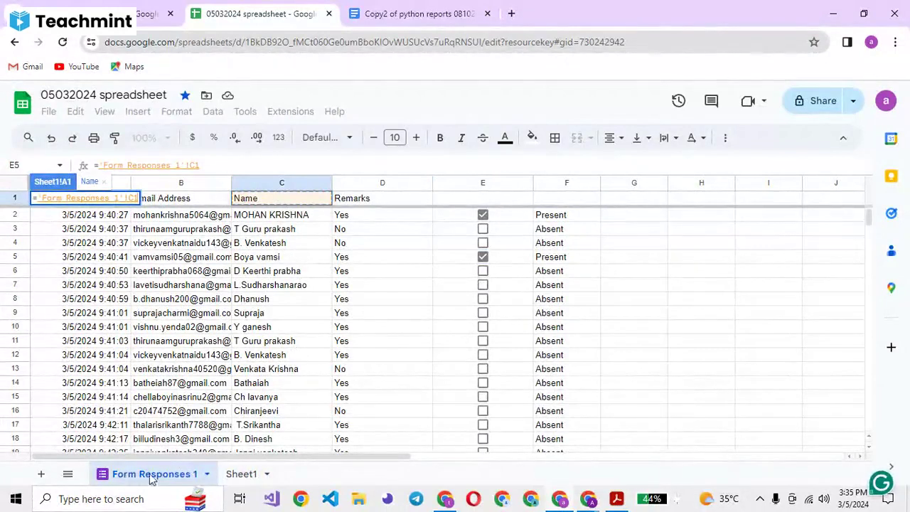
{"action": "left_click", "coordinate": [240, 475]}
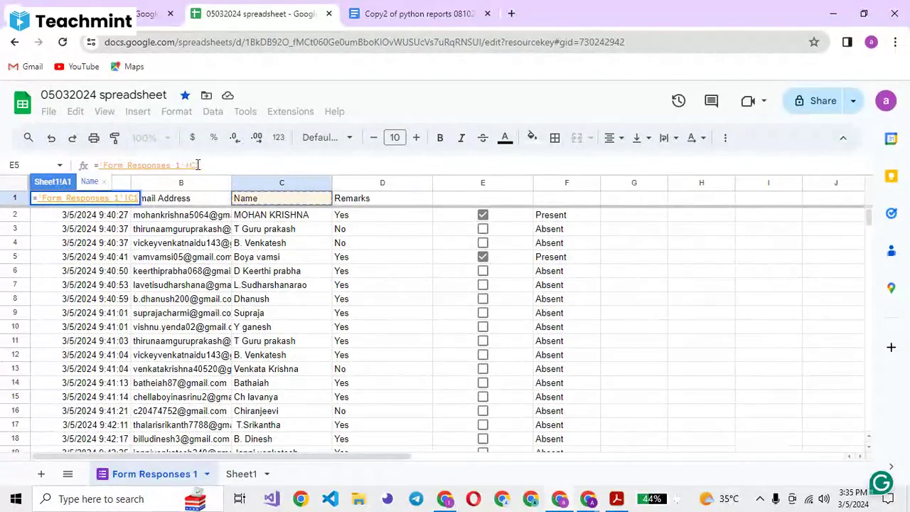
{"action": "key", "text": "Return"}
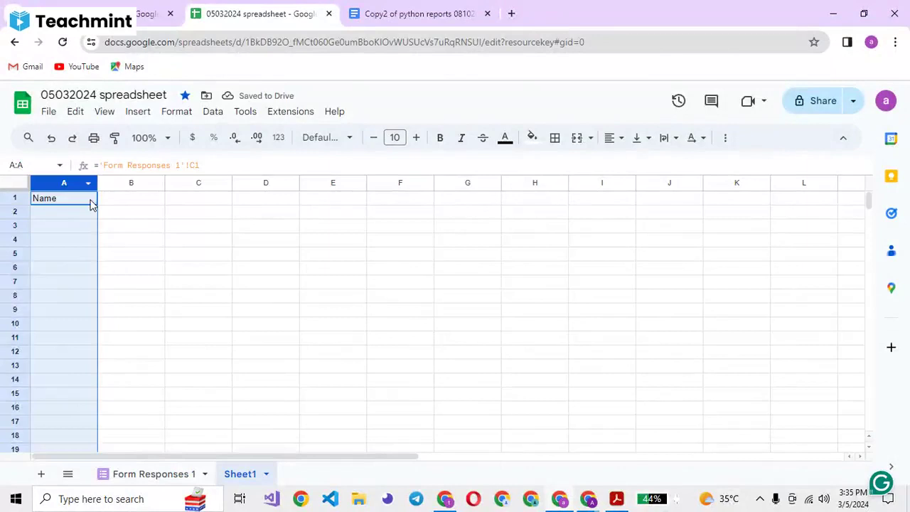
Step: Drag the A1 reference down column A to row 38 to list every student
{"action": "left_click_drag", "start_coordinate": [98, 205], "coordinate": [93, 452]}
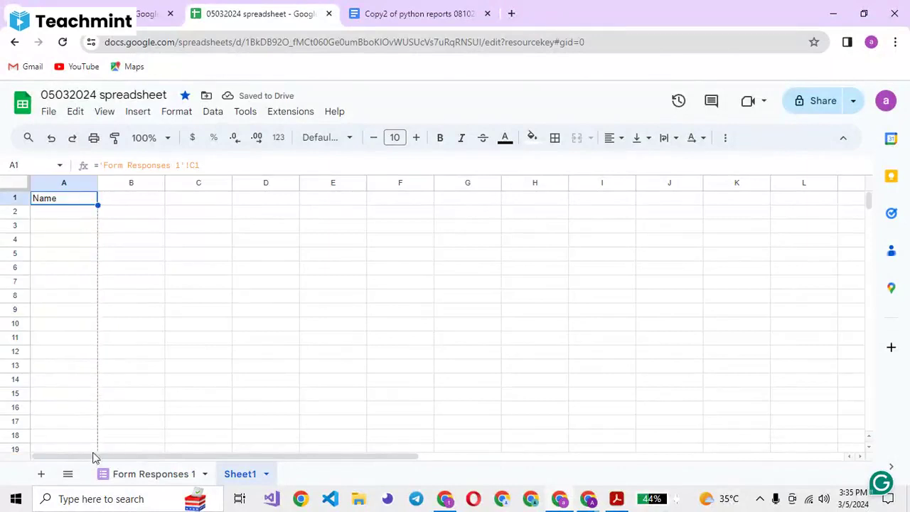
{"action": "left_click", "coordinate": [82, 282]}
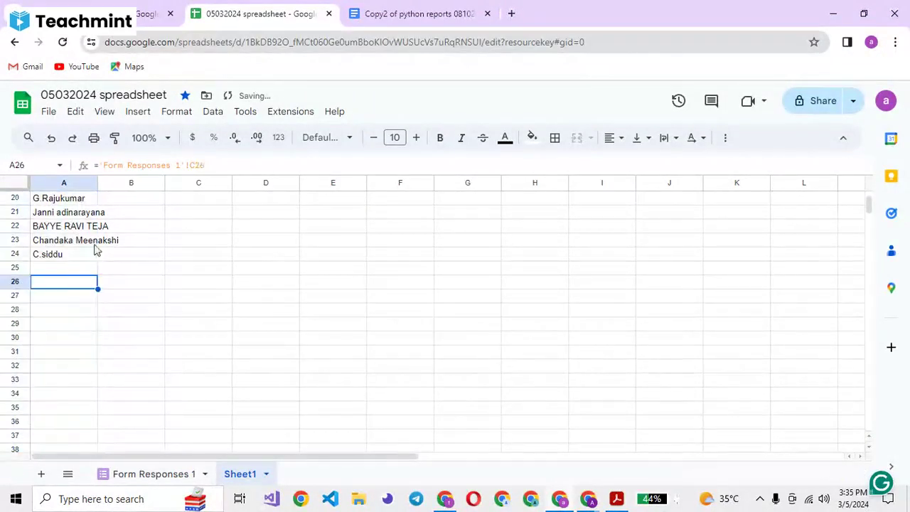
{"action": "left_click", "coordinate": [130, 254]}
{"action": "key", "text": "ctrl+Up"}
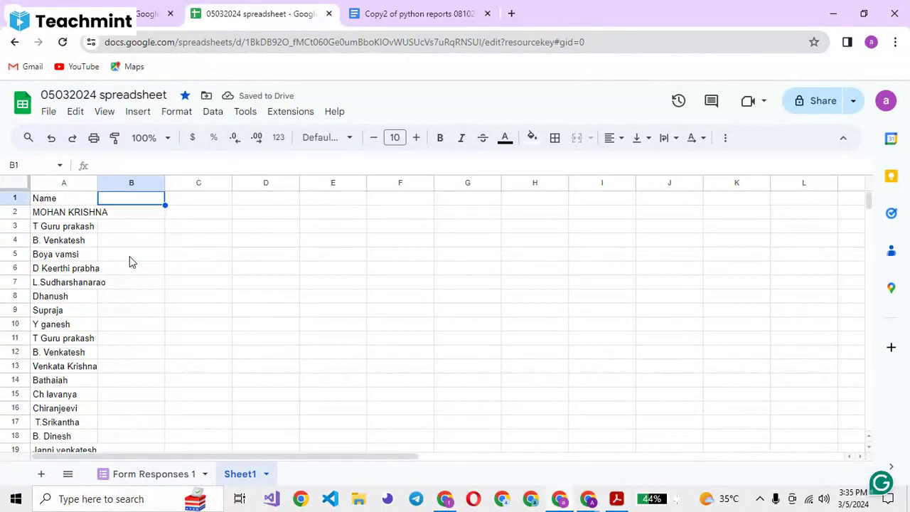
Step: Widen column A for the names and enter 01-03-2024 in B1
{"action": "left_click", "coordinate": [93, 182]}
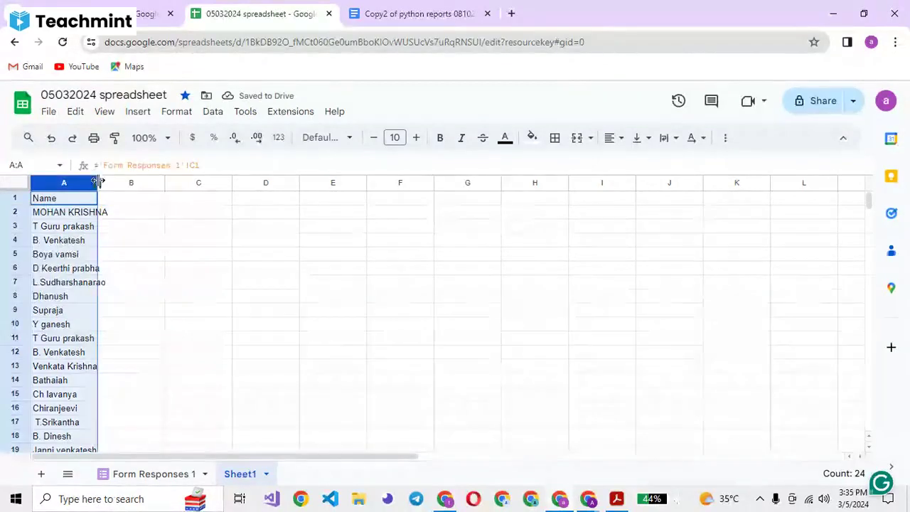
{"action": "left_click_drag", "start_coordinate": [98, 182], "coordinate": [122, 182]}
{"action": "left_click", "coordinate": [177, 217]}
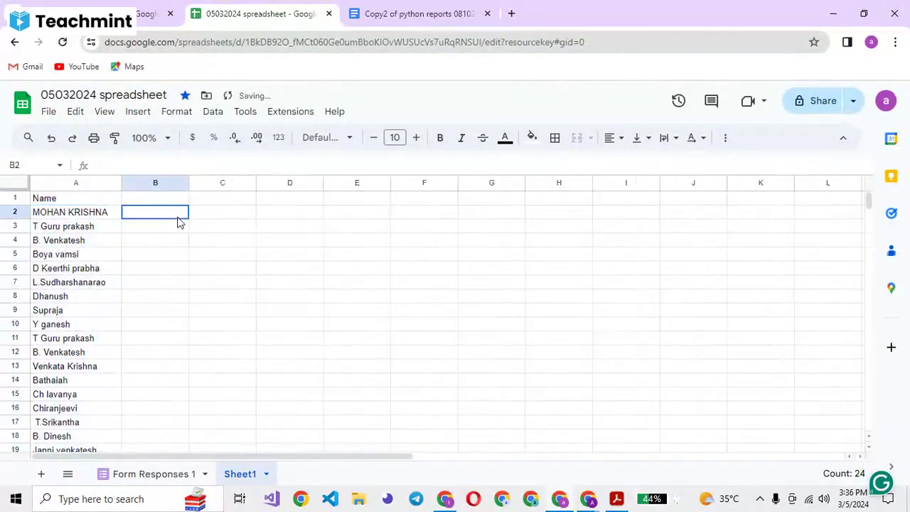
{"action": "left_click", "coordinate": [157, 203]}
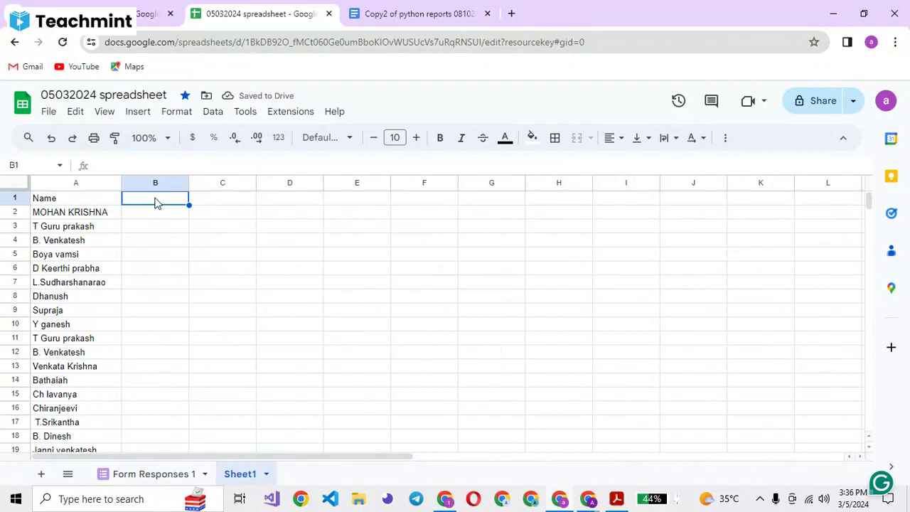
{"action": "type", "text": "01"}
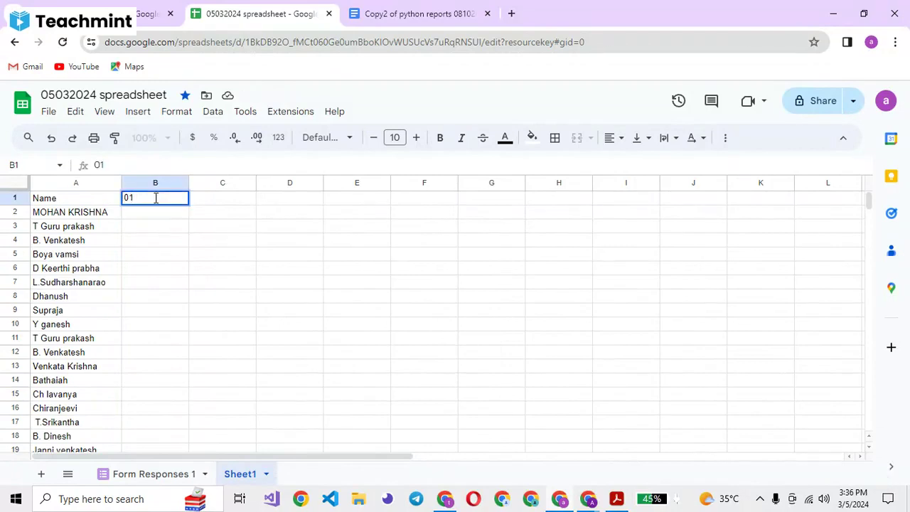
{"action": "type", "text": "-03"}
{"action": "type", "text": "-2024"}
{"action": "key", "text": "Return"}
Step: Try filling the B1 date across row 1 to K1, then undo it
{"action": "left_click", "coordinate": [167, 204]}
{"action": "key", "text": "ctrl+c"}
{"action": "key", "text": "shift+Right"}
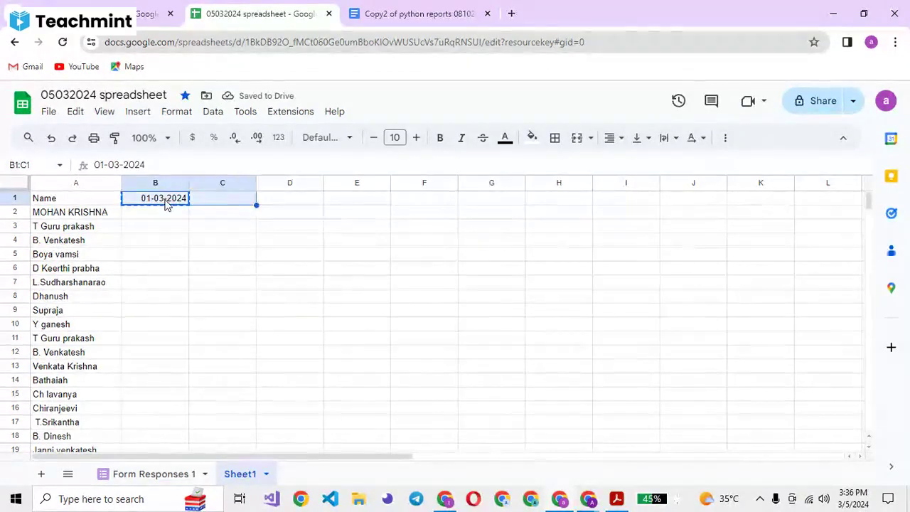
{"action": "key", "text": "shift+Right"}
{"action": "key", "text": "shift+Right"}
{"action": "key", "text": "shift+Right"}
{"action": "key", "text": "shift+Right"}
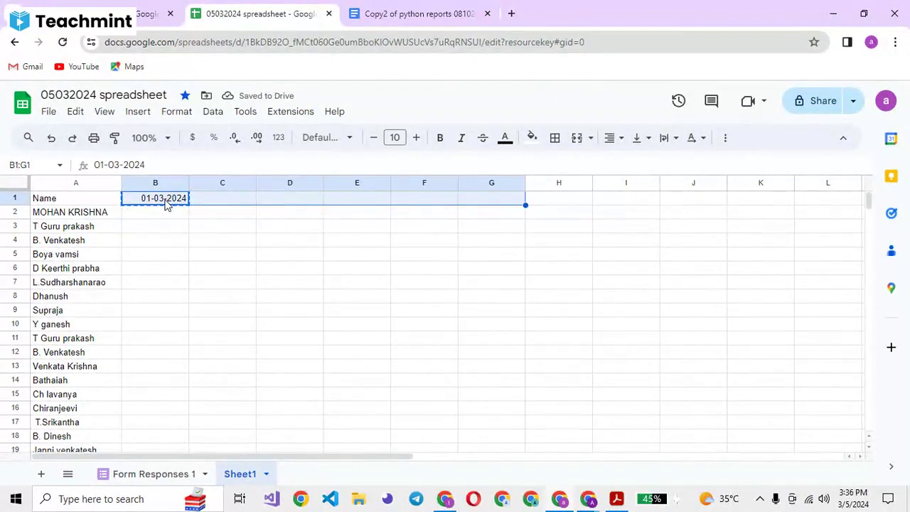
{"action": "left_click", "coordinate": [166, 203]}
{"action": "left_click_drag", "start_coordinate": [189, 205], "coordinate": [623, 203]}
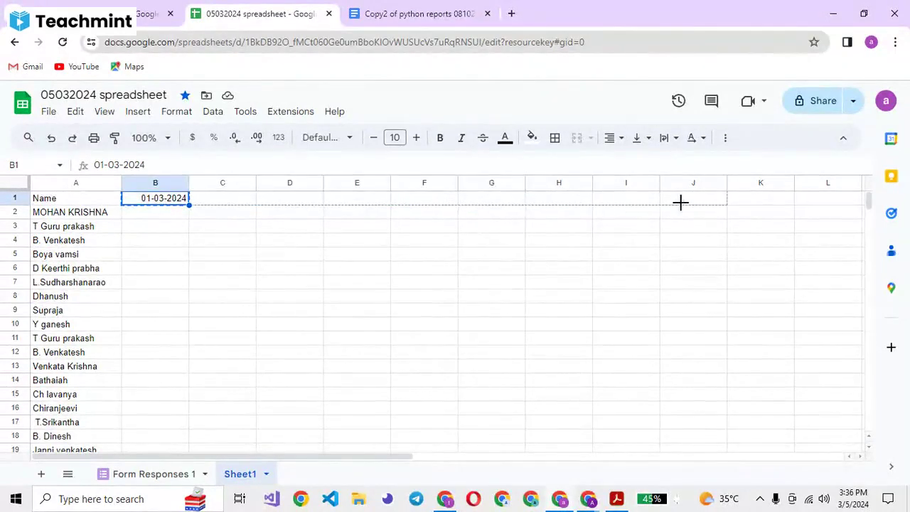
{"action": "left_click_drag", "start_coordinate": [623, 203], "coordinate": [735, 209]}
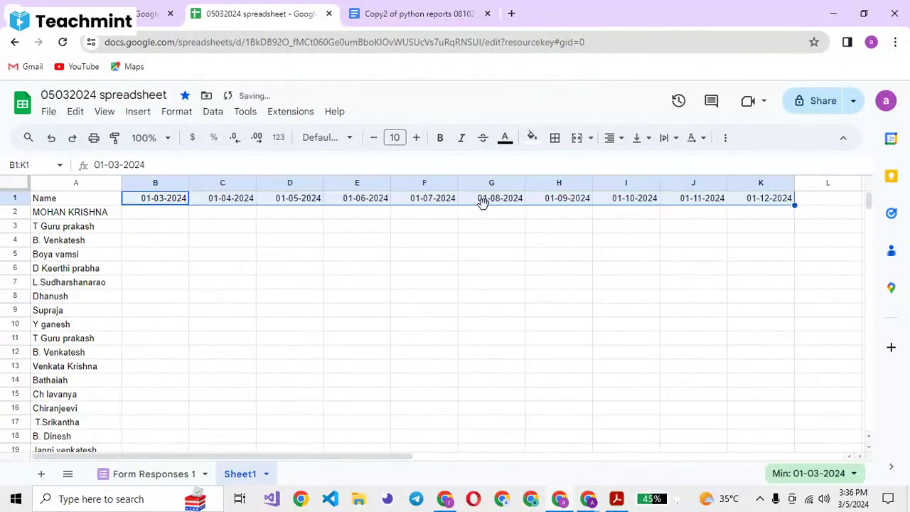
{"action": "key", "text": "ctrl+z"}
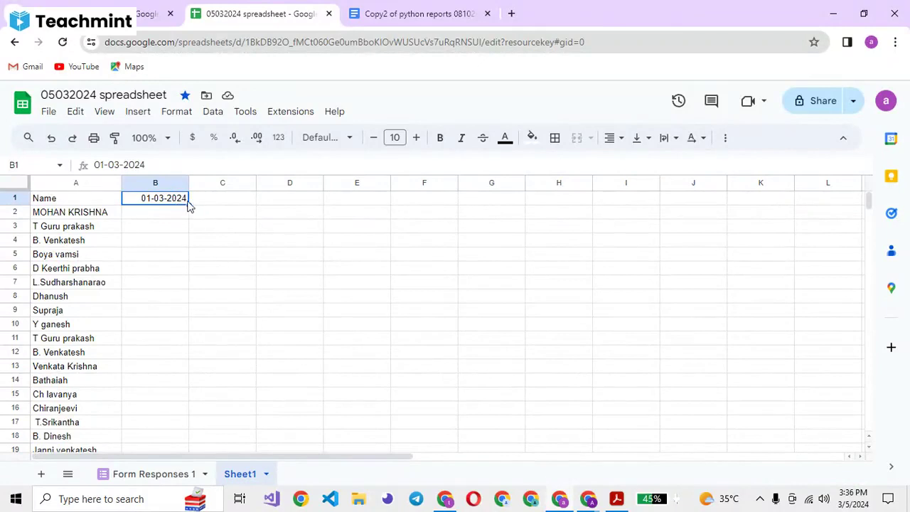
Step: Test =B1+1 in C1 and a fill down column B, undoing both
{"action": "left_click", "coordinate": [196, 202]}
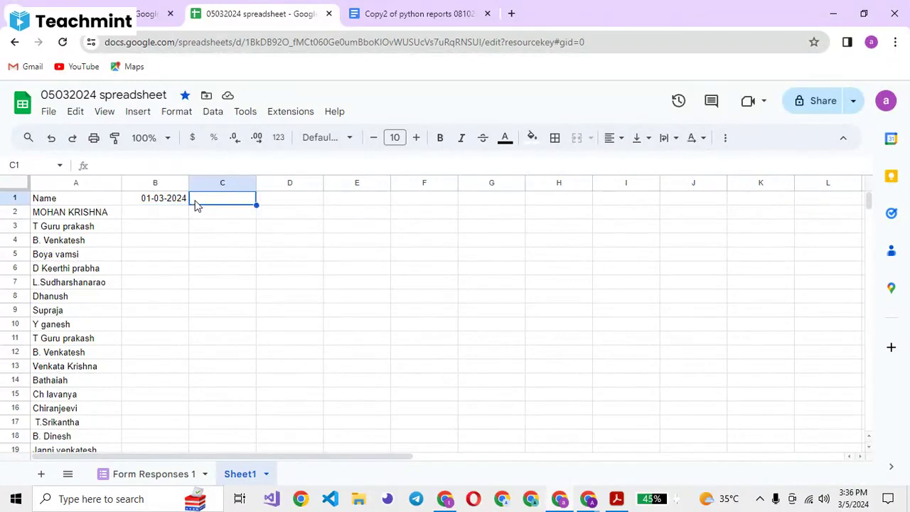
{"action": "type", "text": "="}
{"action": "left_click", "coordinate": [173, 202]}
{"action": "type", "text": "+1"}
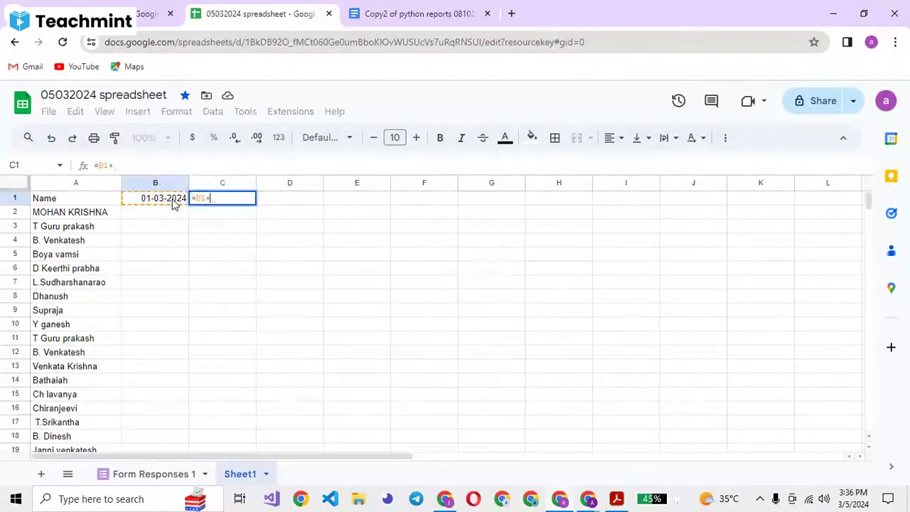
{"action": "key", "text": "Return"}
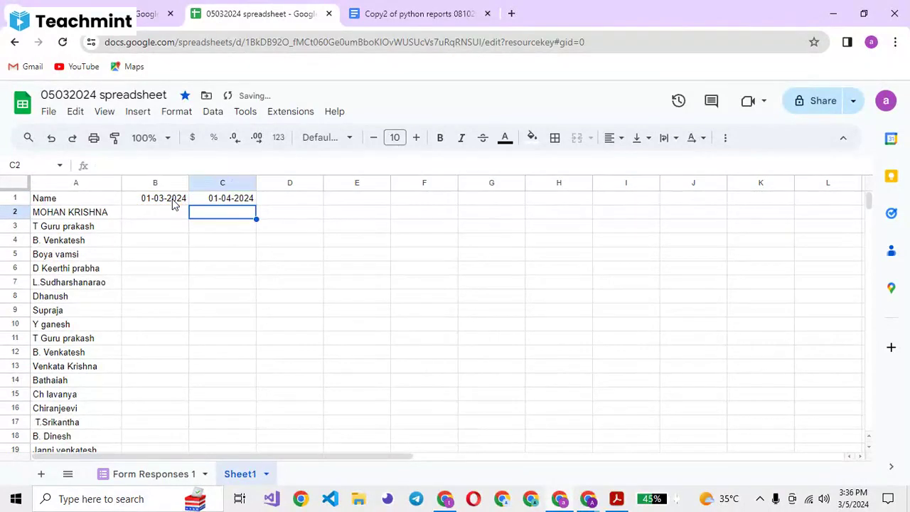
{"action": "key", "text": "ctrl+z"}
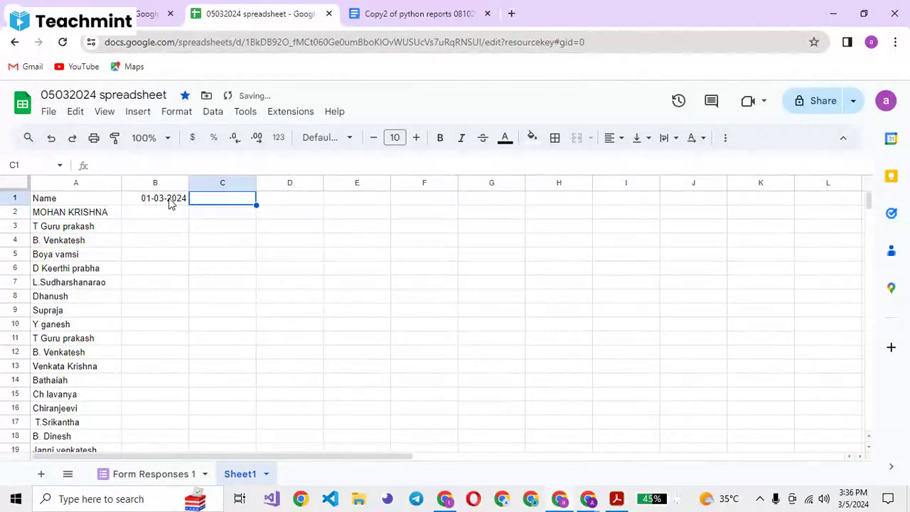
{"action": "left_click", "coordinate": [170, 205]}
{"action": "left_click_drag", "start_coordinate": [188, 205], "coordinate": [193, 247]}
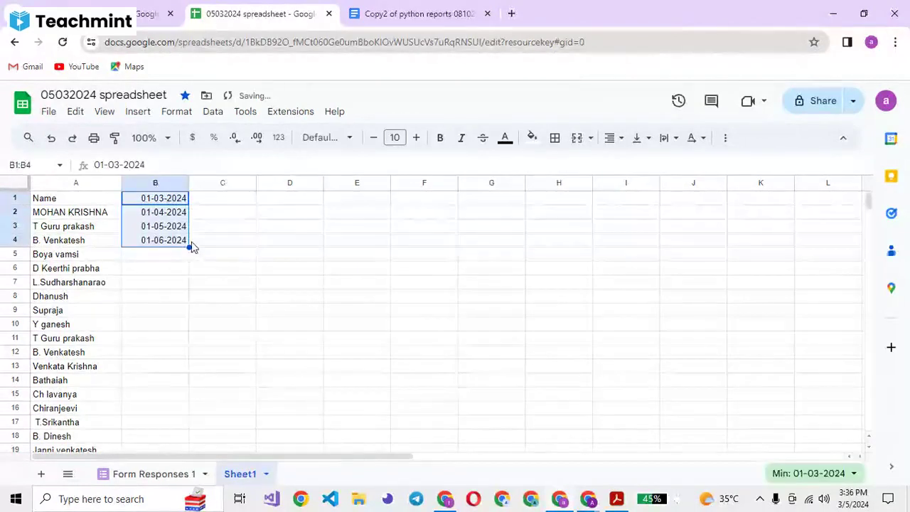
{"action": "key", "text": "ctrl+z"}
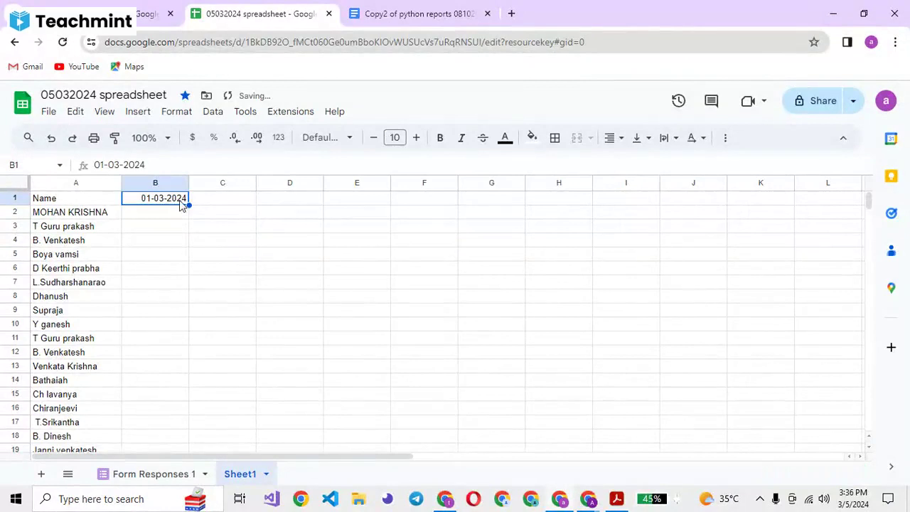
Step: Use B1's date picker to advance to March 2024 and pick the 1st, giving 03-01-2024
{"action": "double_click", "coordinate": [182, 200]}
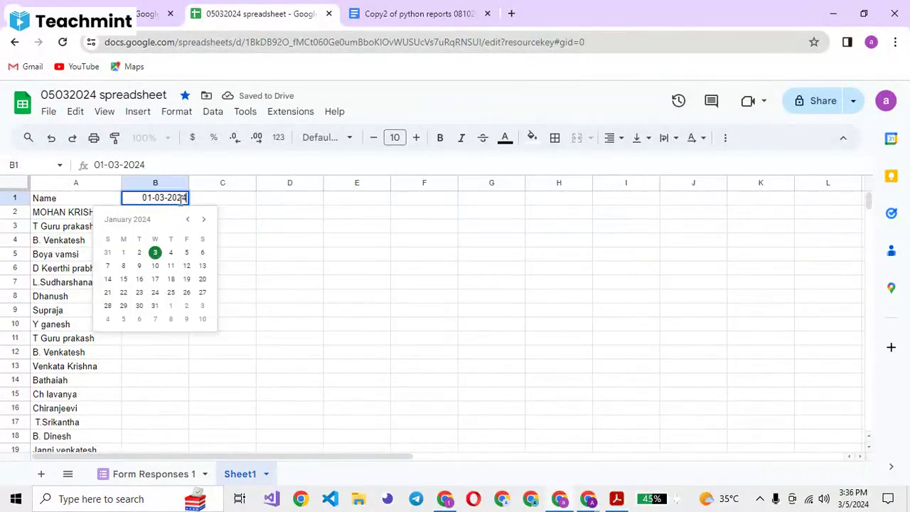
{"action": "left_click", "coordinate": [123, 254]}
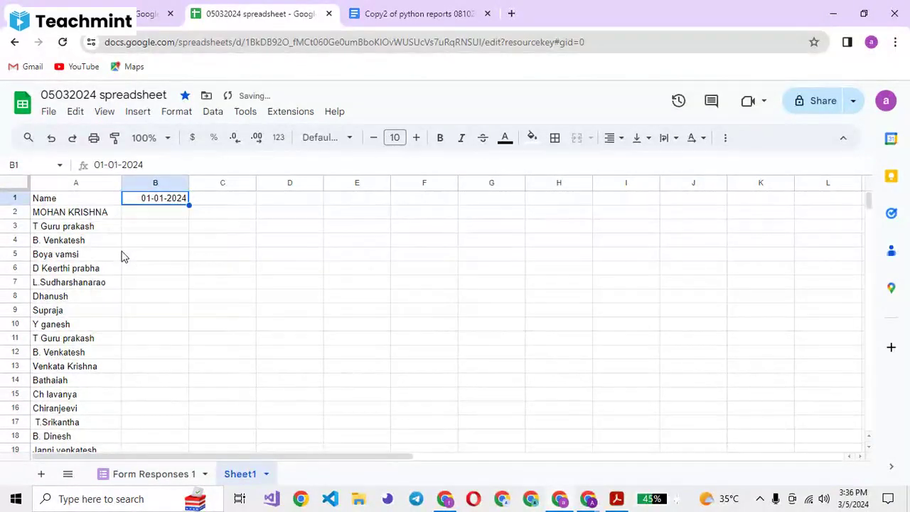
{"action": "double_click", "coordinate": [173, 202]}
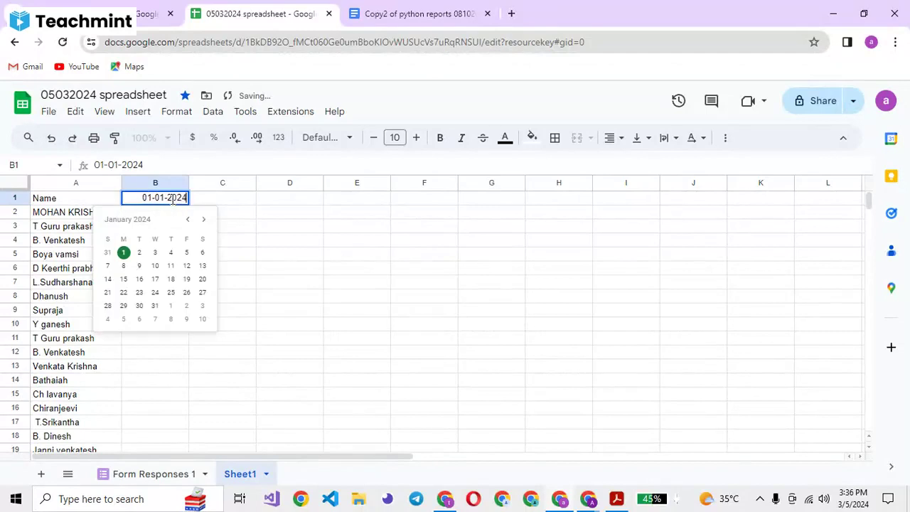
{"action": "left_click", "coordinate": [205, 221]}
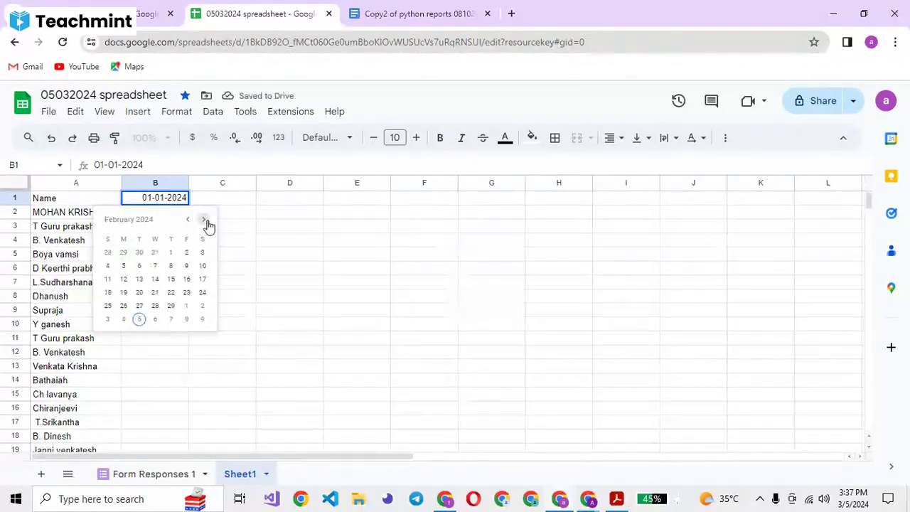
{"action": "left_click", "coordinate": [207, 223]}
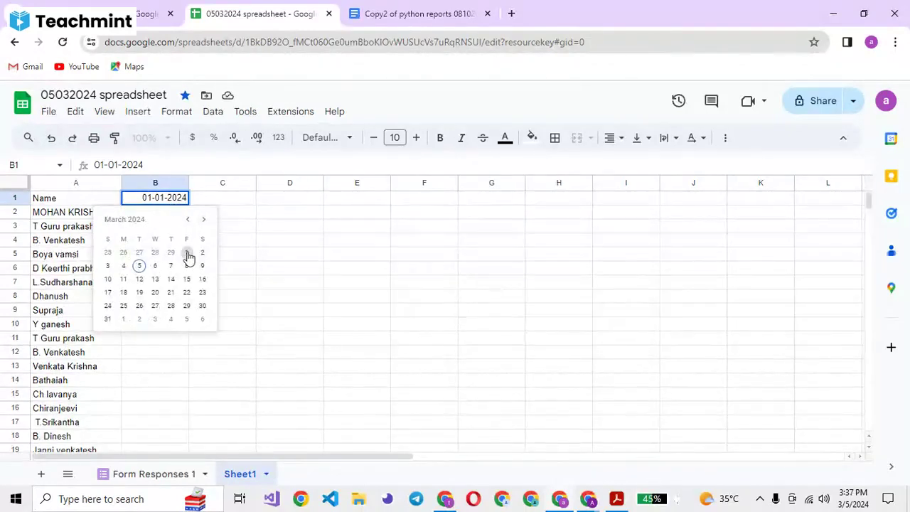
{"action": "left_click", "coordinate": [188, 254]}
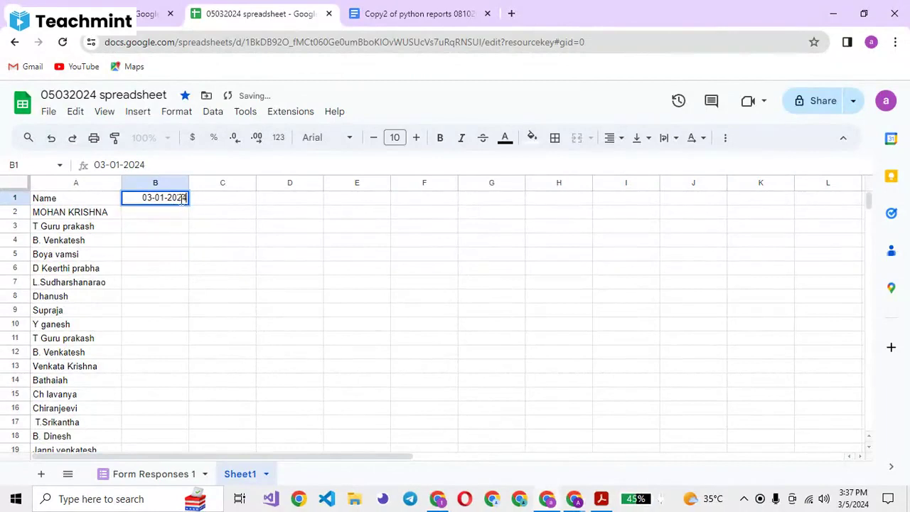
{"action": "left_click", "coordinate": [221, 211]}
{"action": "left_click", "coordinate": [178, 199]}
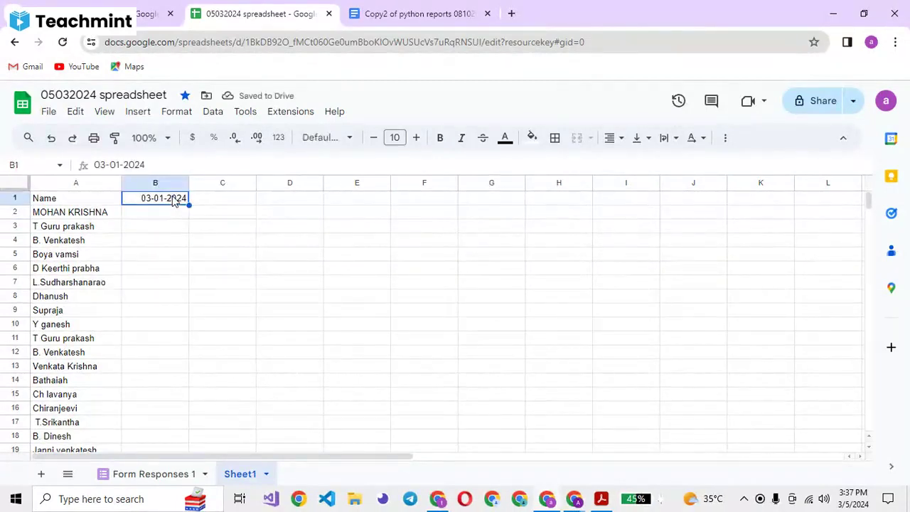
{"action": "double_click", "coordinate": [175, 201]}
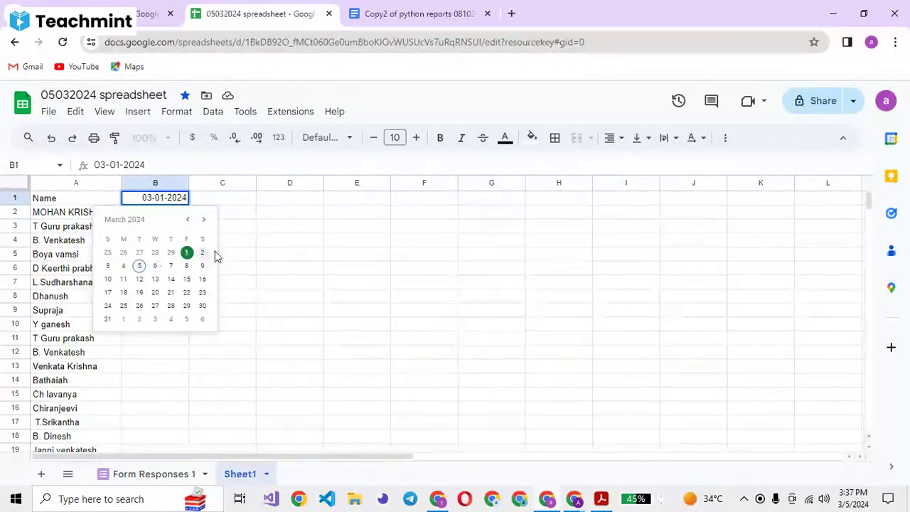
{"action": "left_click", "coordinate": [249, 243]}
{"action": "left_click", "coordinate": [155, 202]}
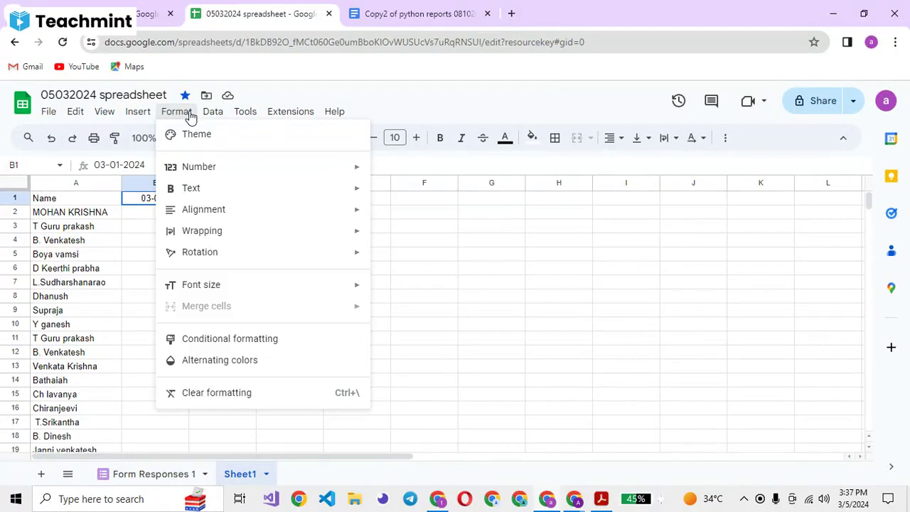
Step: Apply the 26-Sep-2008 date format so B1 shows 1-Mar-2024
{"action": "mouse_move", "coordinate": [204, 168]}
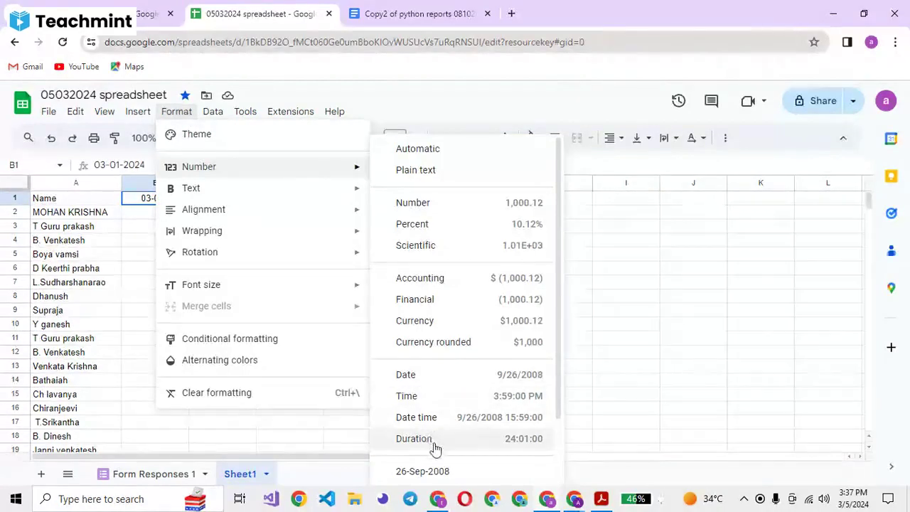
{"action": "left_click", "coordinate": [430, 472]}
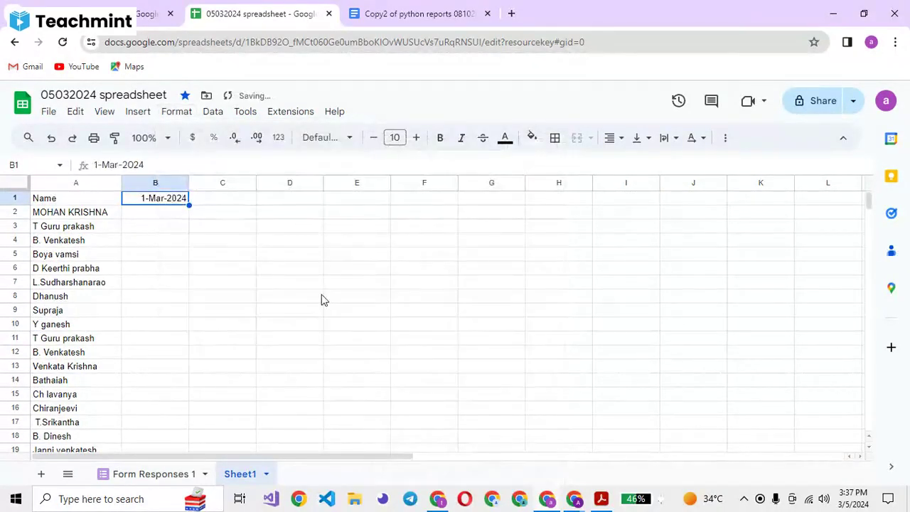
Step: Fill dates from B1 across to G1, undoing the over-long fill out to 23-Mar-2024
{"action": "left_click_drag", "start_coordinate": [189, 206], "coordinate": [524, 217]}
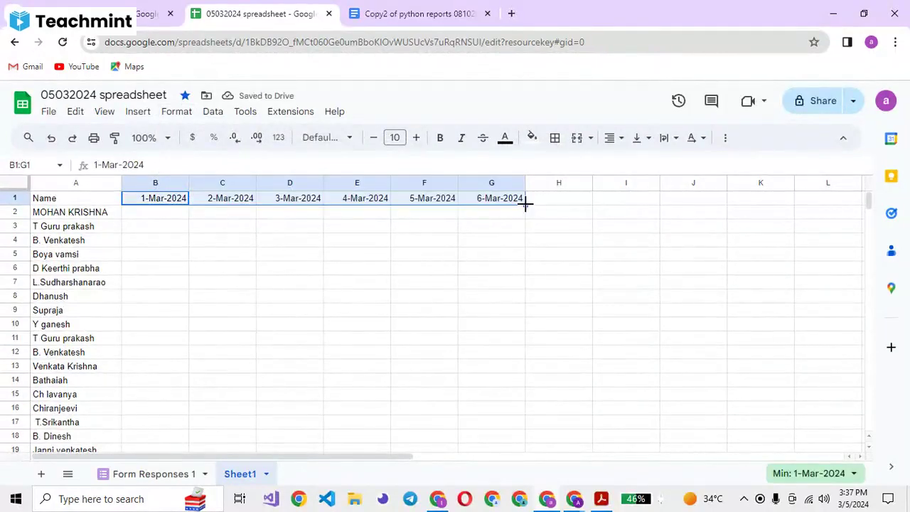
{"action": "left_click_drag", "start_coordinate": [525, 204], "coordinate": [887, 214]}
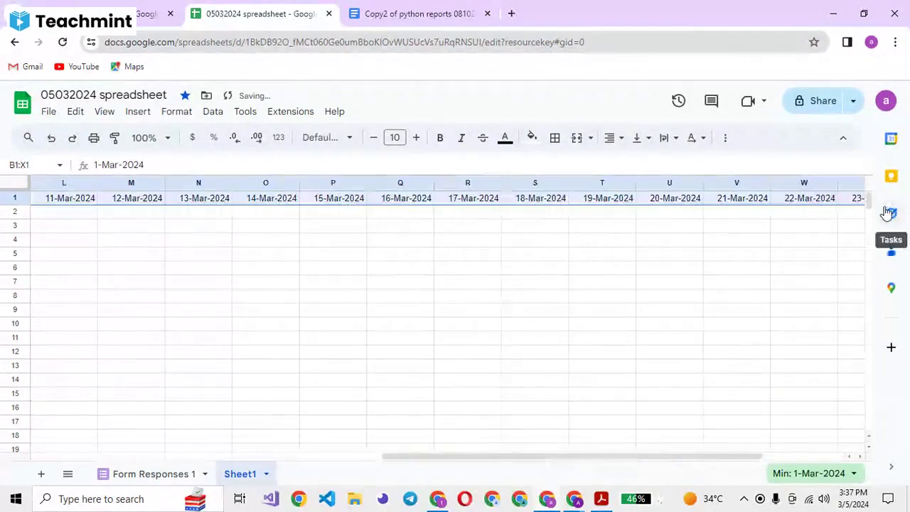
{"action": "left_click", "coordinate": [721, 244]}
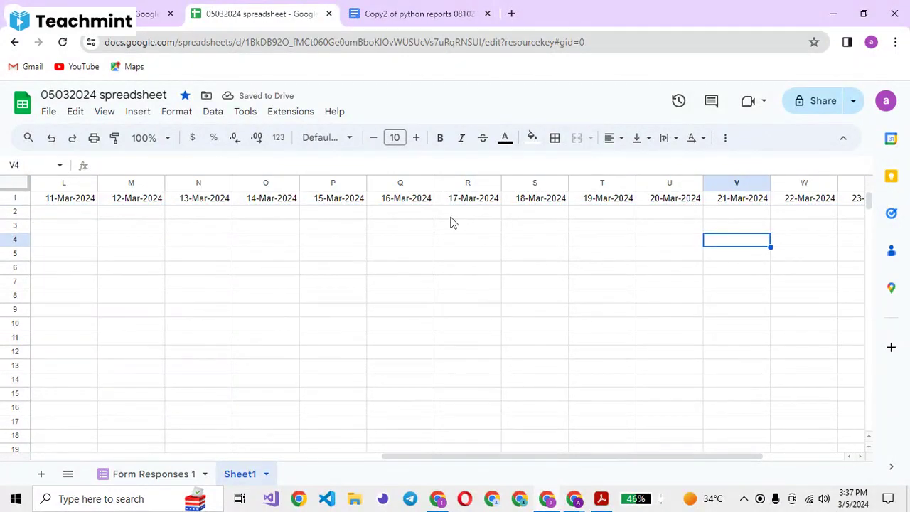
{"action": "key", "text": "ctrl+z"}
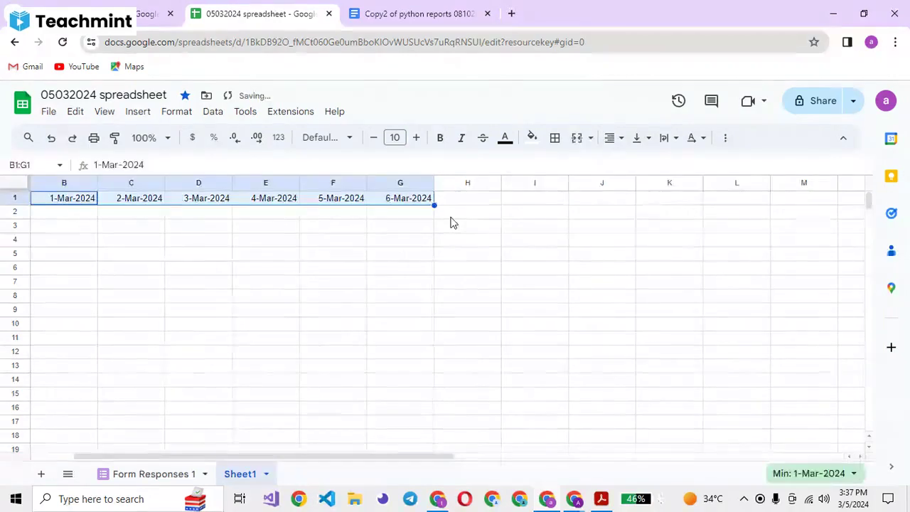
Step: Select the attendance grid from B2 to G25 below the date headers
{"action": "left_click", "coordinate": [293, 214]}
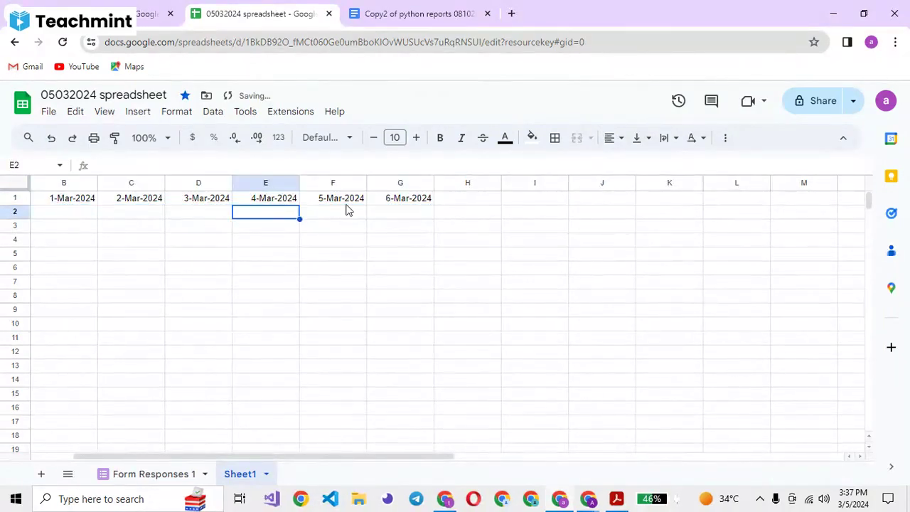
{"action": "key", "text": "Home"}
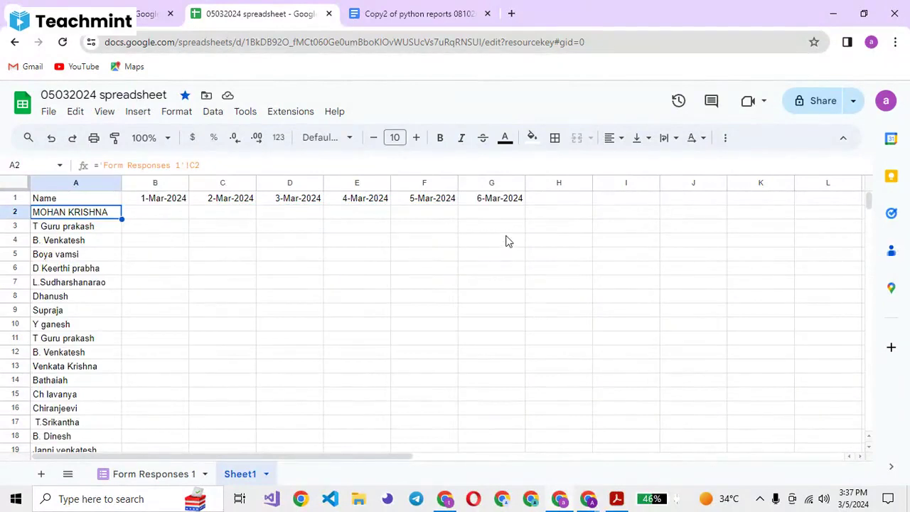
{"action": "left_click", "coordinate": [148, 204]}
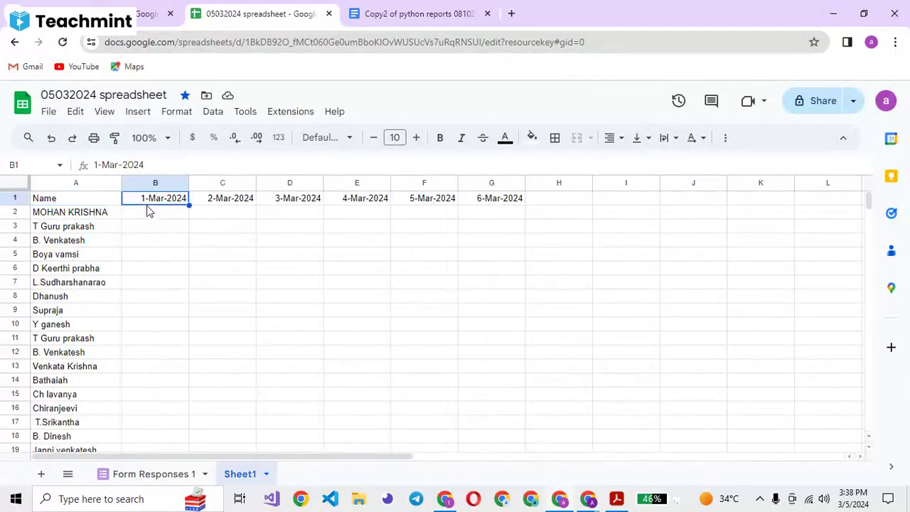
{"action": "left_click", "coordinate": [149, 211]}
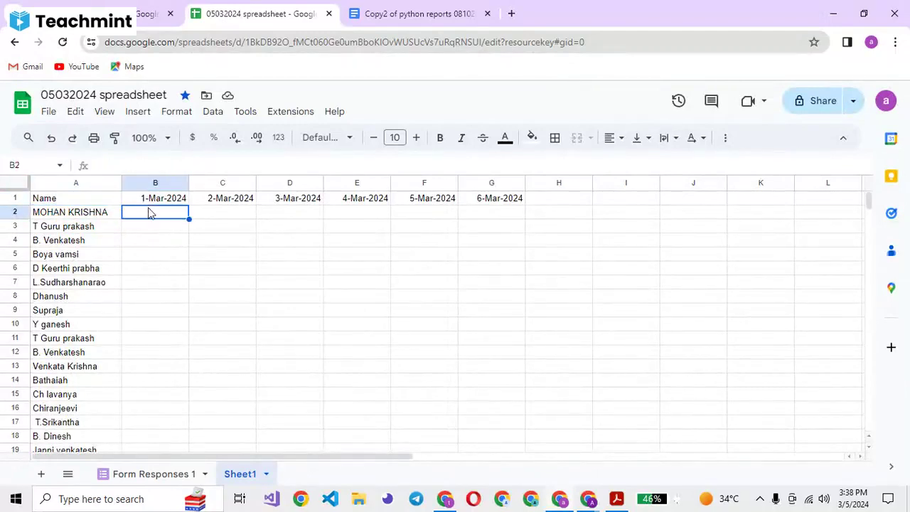
{"action": "key", "text": "ctrl+shift+Right"}
{"action": "key", "text": "ctrl+shift+End"}
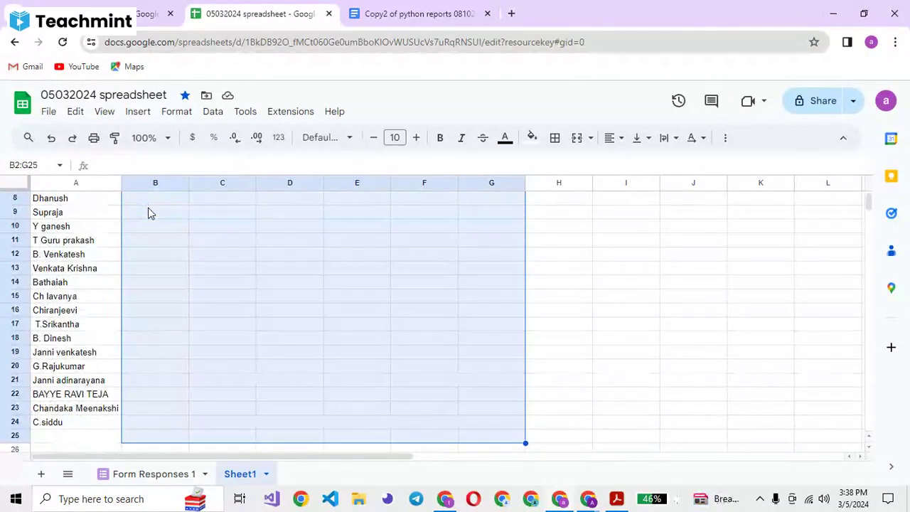
Step: Trim the selection to B2:G24 and insert checkboxes into those cells
{"action": "key", "text": "shift+Up"}
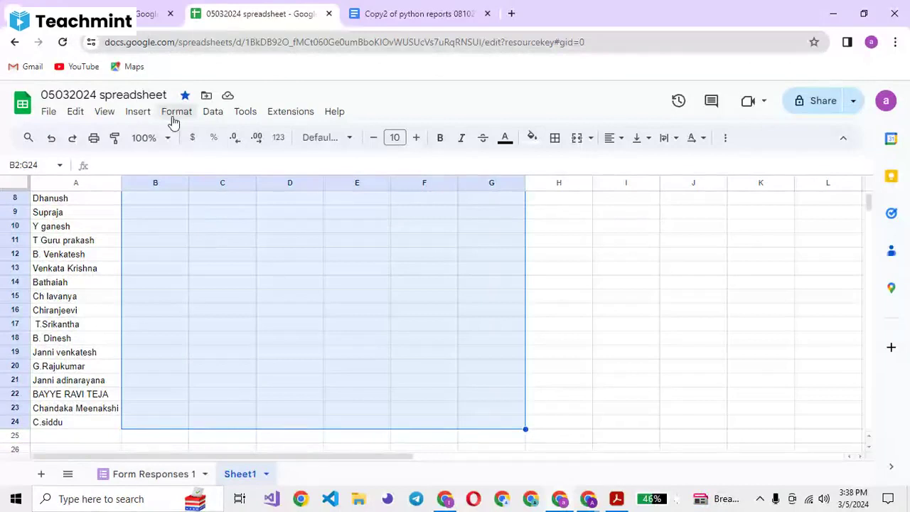
{"action": "left_click", "coordinate": [138, 111]}
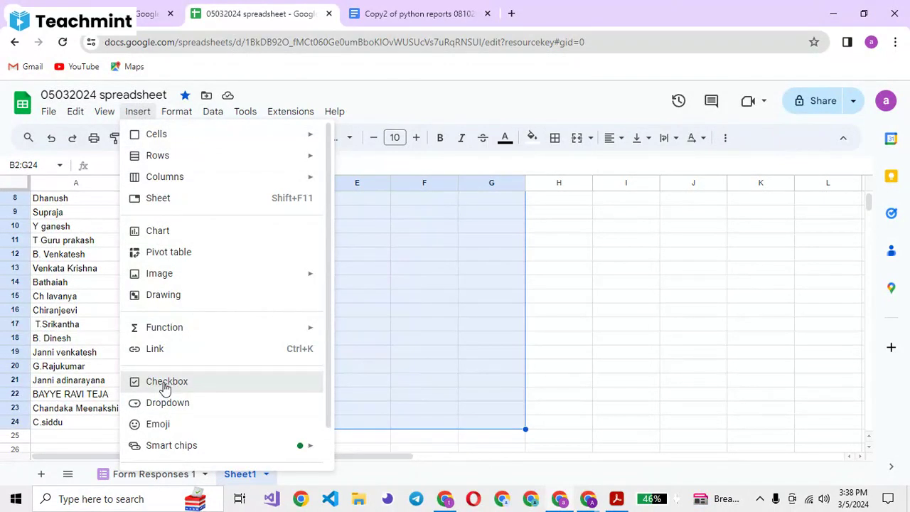
{"action": "left_click", "coordinate": [165, 389]}
{"action": "left_click", "coordinate": [561, 350]}
Step: Test-toggle the B2, C2 and D2 checkboxes back to unticked, then select H2
{"action": "key", "text": "ctrl+Up"}
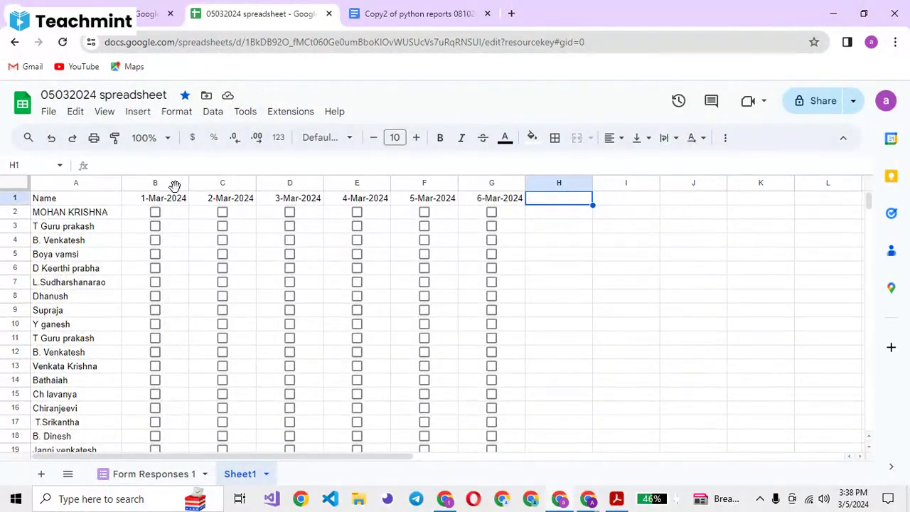
{"action": "left_click", "coordinate": [155, 212]}
{"action": "left_click", "coordinate": [155, 212]}
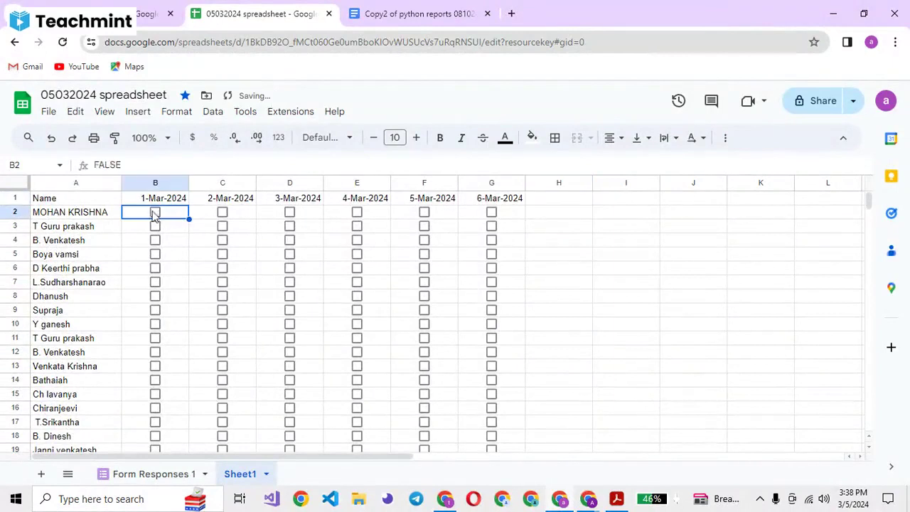
{"action": "left_click", "coordinate": [223, 212]}
{"action": "left_click", "coordinate": [289, 212]}
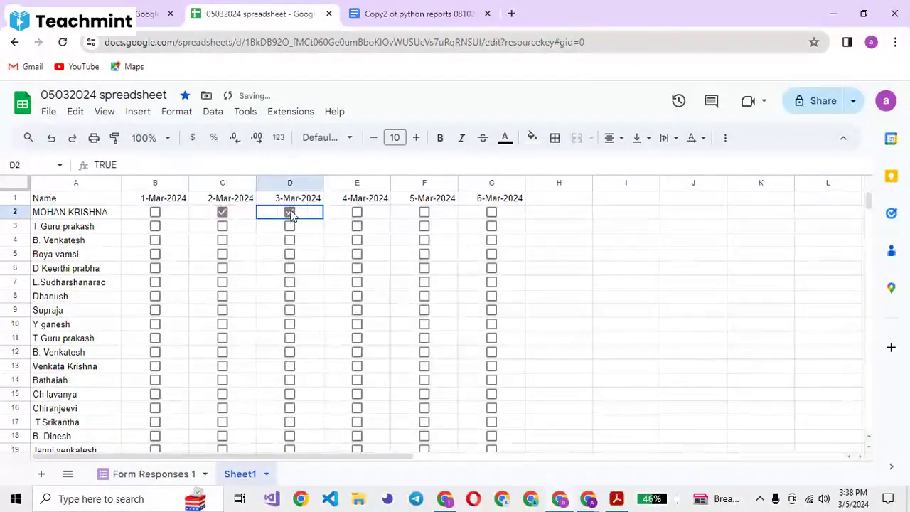
{"action": "left_click", "coordinate": [222, 213]}
{"action": "left_click", "coordinate": [291, 214]}
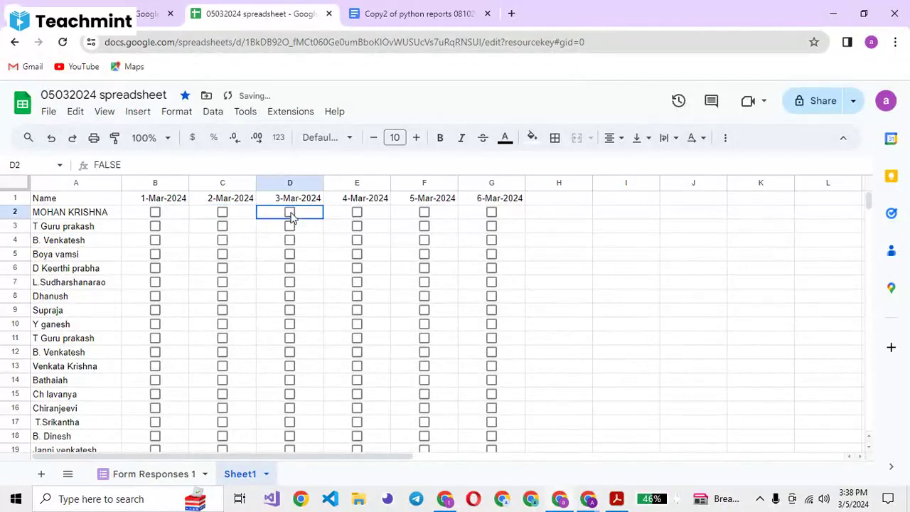
{"action": "left_click", "coordinate": [541, 213]}
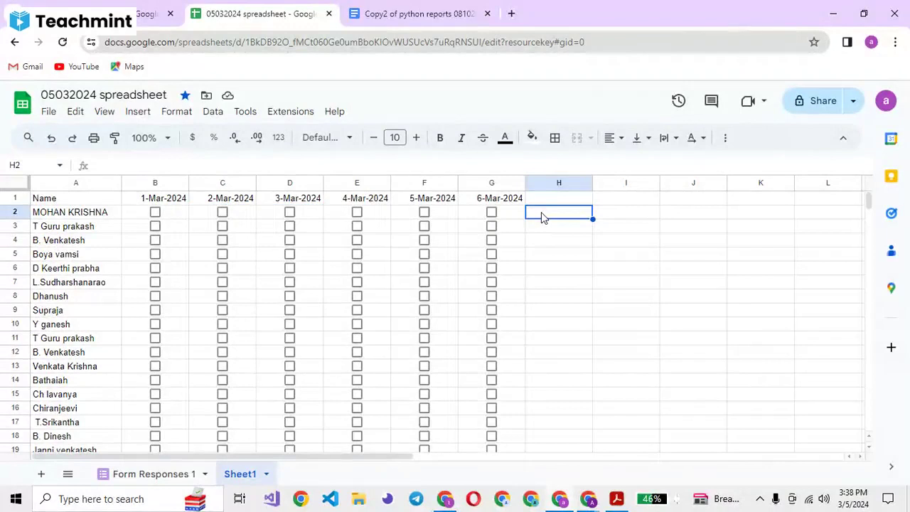
Step: Begin H2's attendance total as =COUNTIF( by accepting the autocomplete suggestion for =cou
{"action": "type", "text": "="}
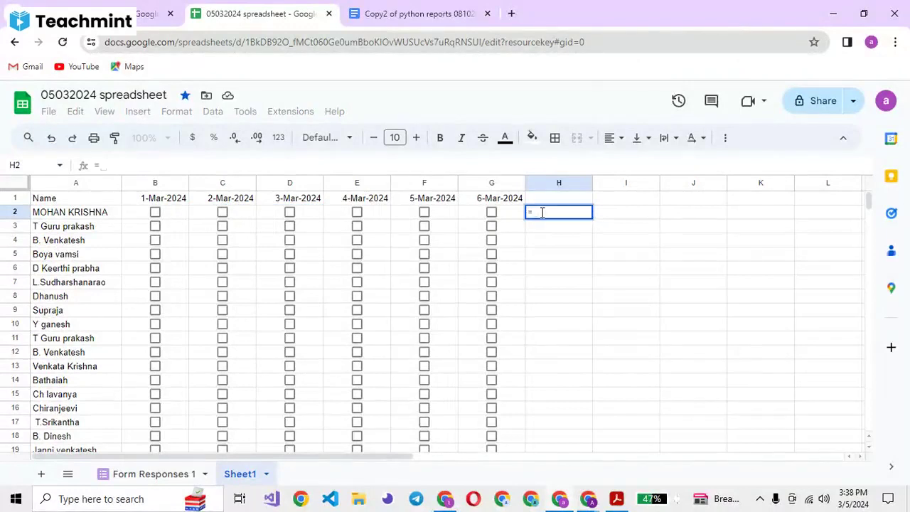
{"action": "type", "text": "cou"}
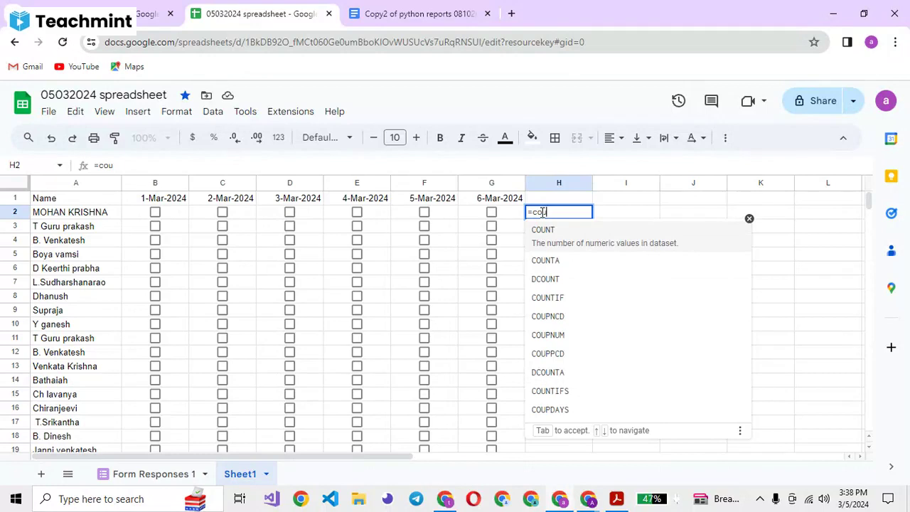
{"action": "key", "text": "Down"}
{"action": "key", "text": "Down"}
{"action": "key", "text": "Down"}
{"action": "key", "text": "Tab"}
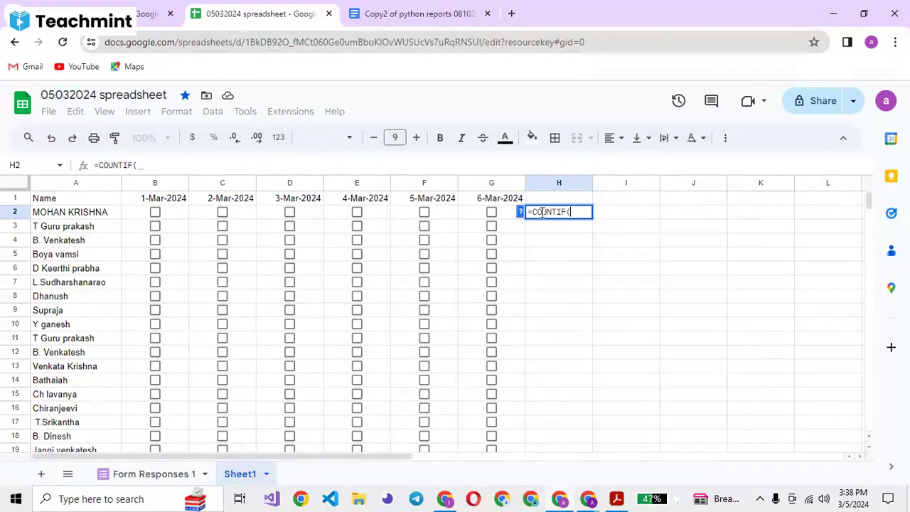
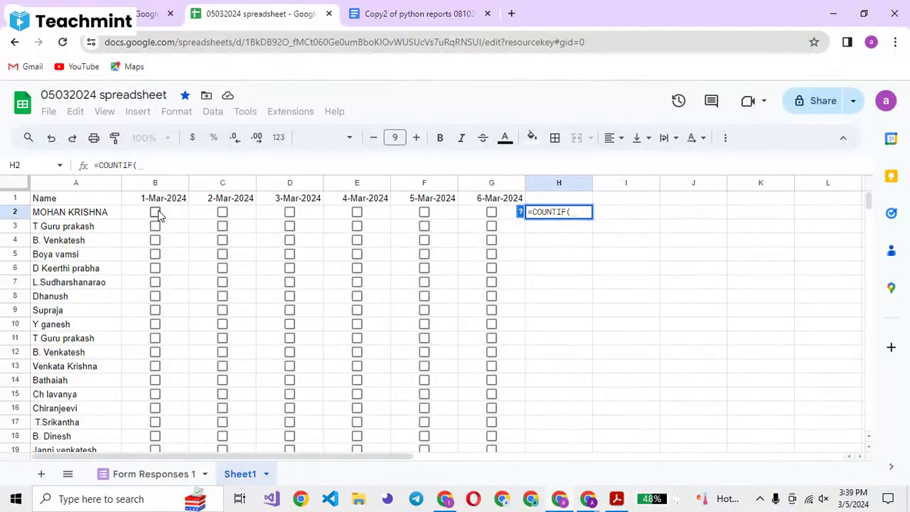
Step: Enter =COUNTIF(B2:G2=True) in H2 to count the first student's ticked days; it returns #N/A
{"action": "key", "text": "XF86AudioRaiseVolume"}
{"action": "key", "text": "XF86AudioMicMute"}
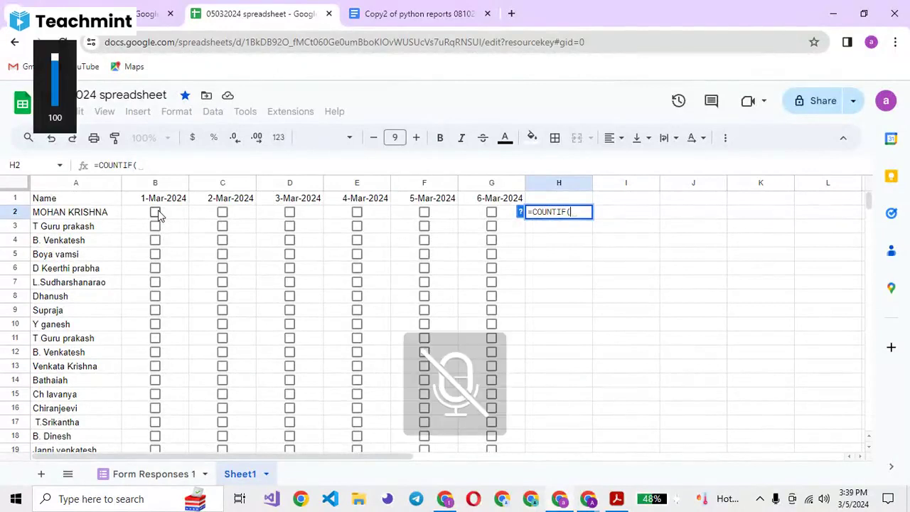
{"action": "key", "text": "XF86AudioMicMute"}
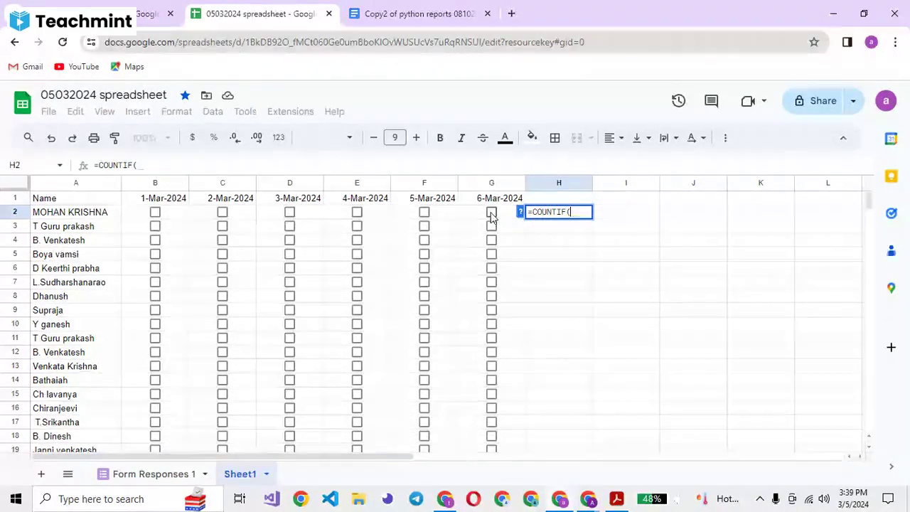
{"action": "left_click", "coordinate": [171, 215]}
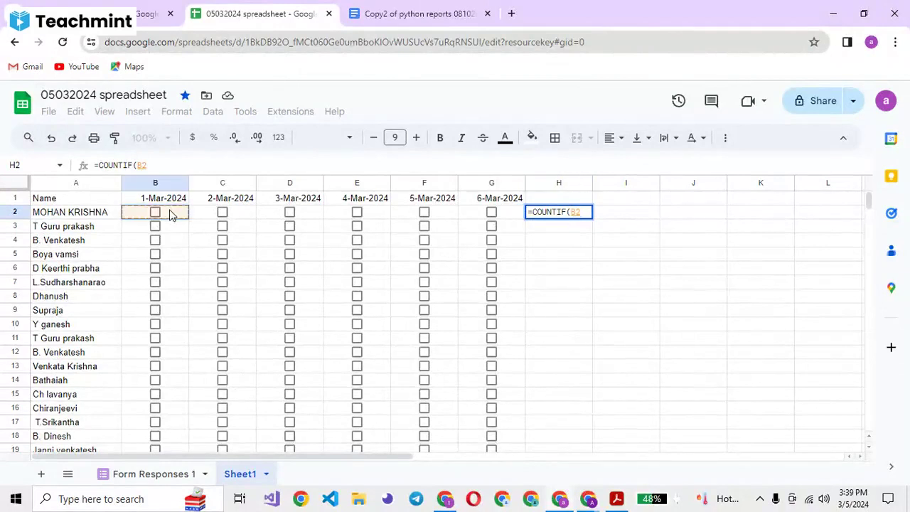
{"action": "key", "text": "shift+Right"}
{"action": "key", "text": "shift+Right"}
{"action": "key", "text": "shift+Right"}
{"action": "key", "text": "shift+Right"}
{"action": "key", "text": "shift+Right"}
{"action": "key", "text": "shift+Right"}
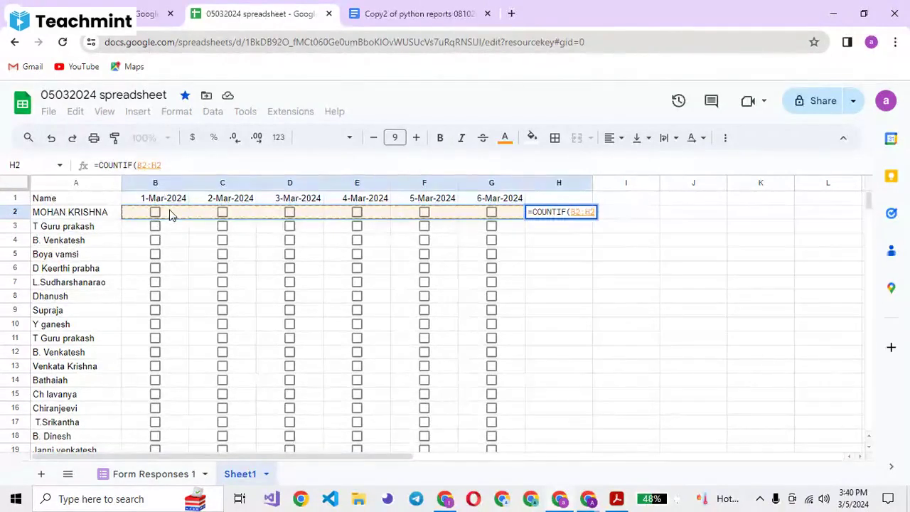
{"action": "key", "text": "shift+Left"}
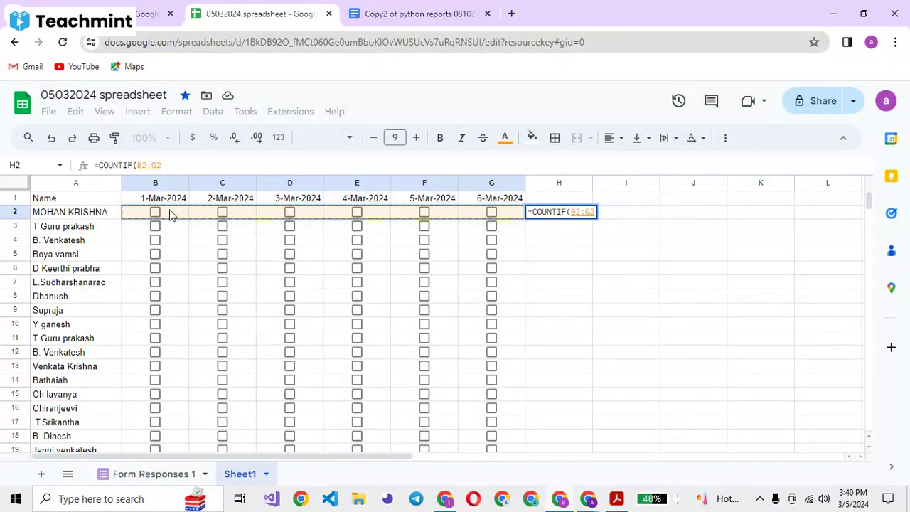
{"action": "type", "text": "="}
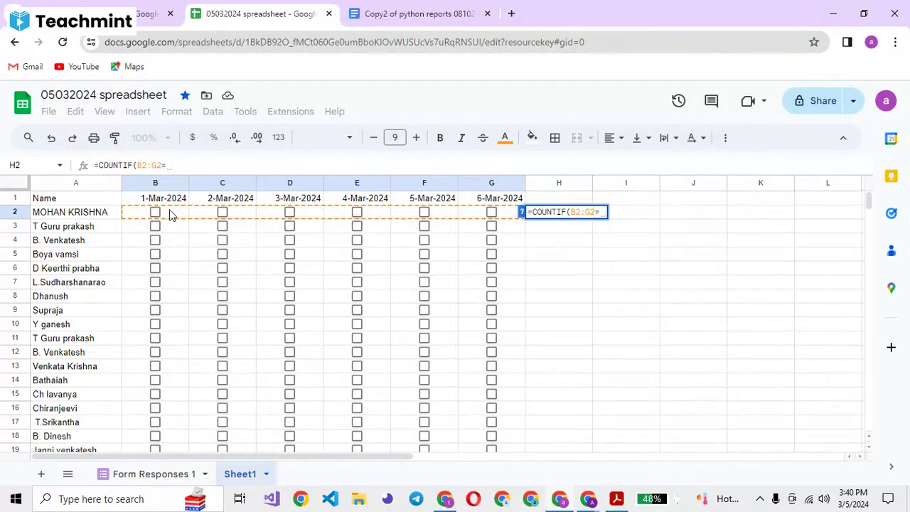
{"action": "type", "text": "True"}
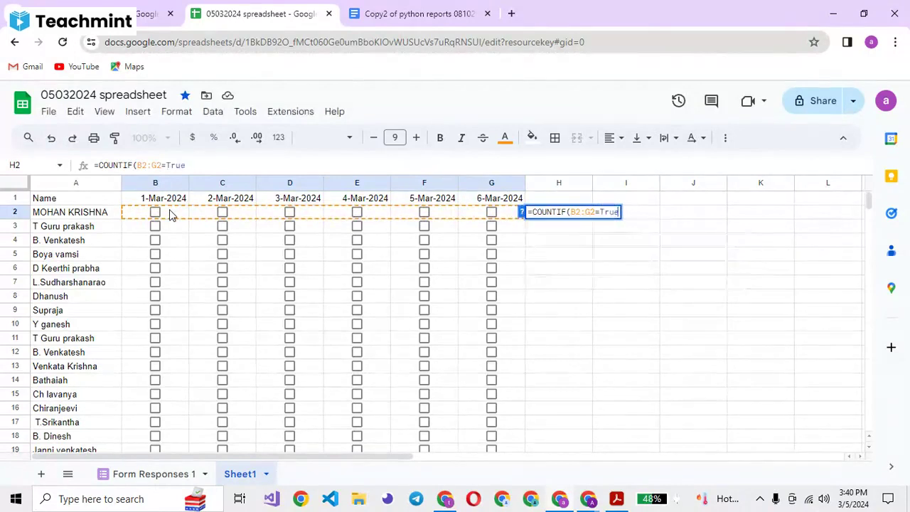
{"action": "type", "text": ","}
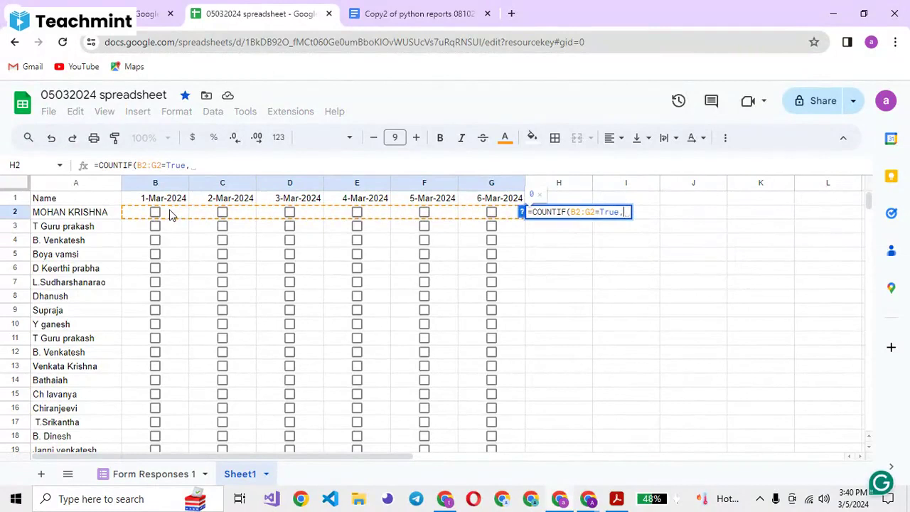
{"action": "key", "text": "BackSpace"}
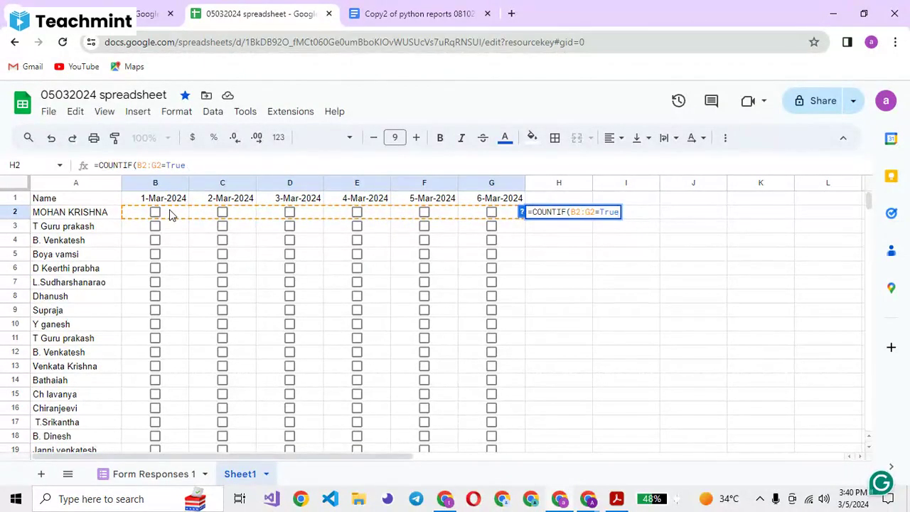
{"action": "type", "text": ")"}
{"action": "key", "text": "Return"}
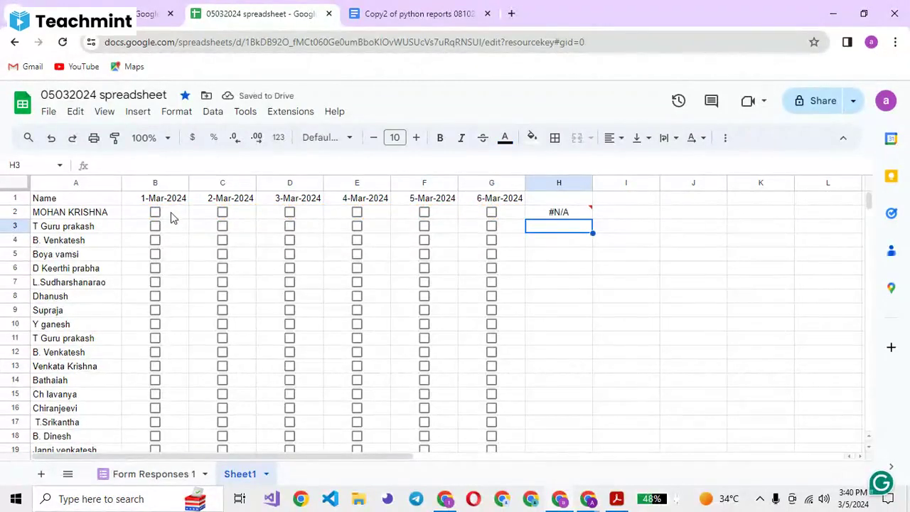
Step: Tick the 1-Mar-2024 box in B2 and change H2 to =COUNTIF(B2:G2=True,1), now showing 0
{"action": "left_click", "coordinate": [155, 213]}
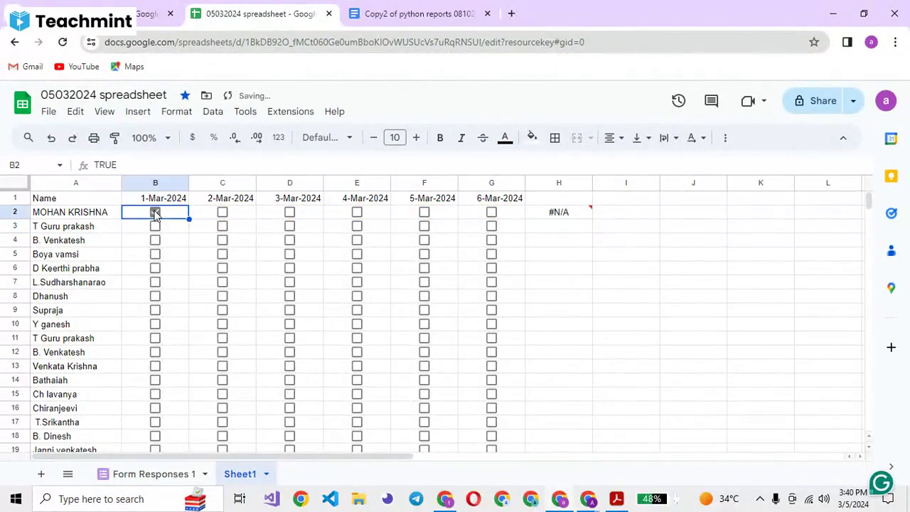
{"action": "left_click", "coordinate": [558, 213]}
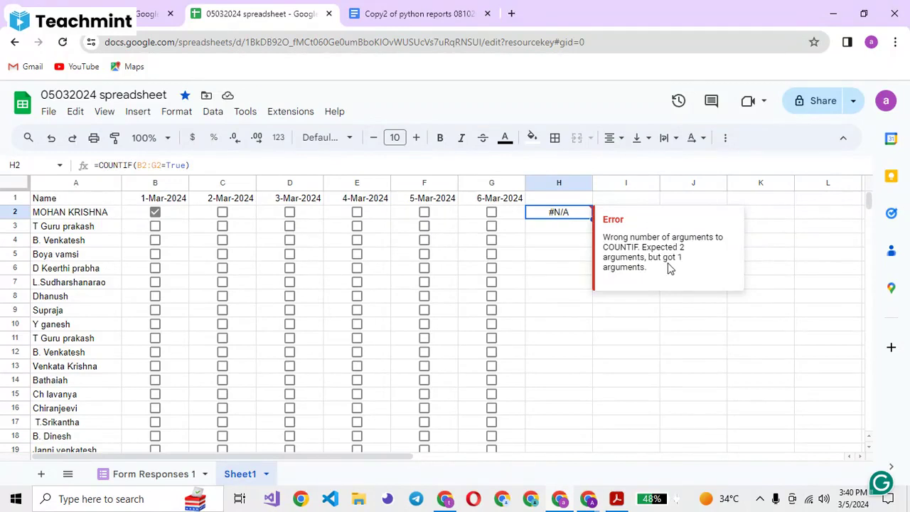
{"action": "double_click", "coordinate": [575, 212]}
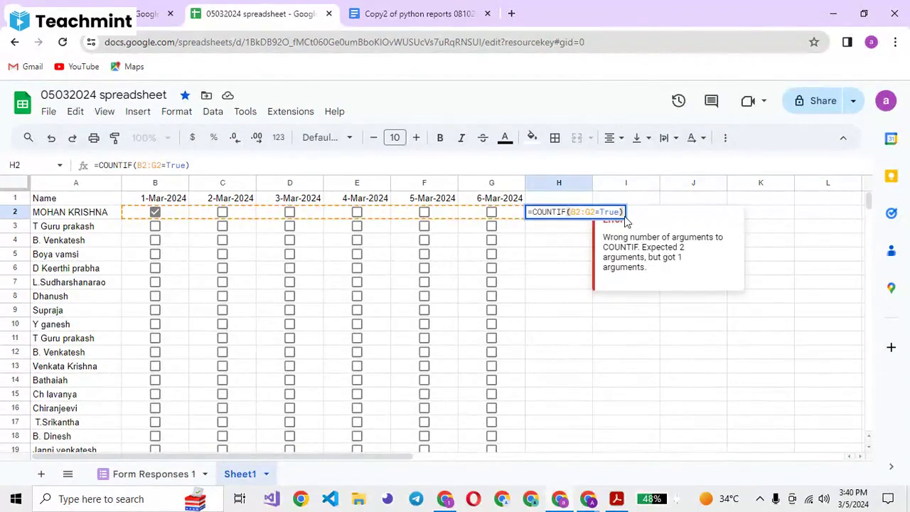
{"action": "left_click", "coordinate": [621, 214]}
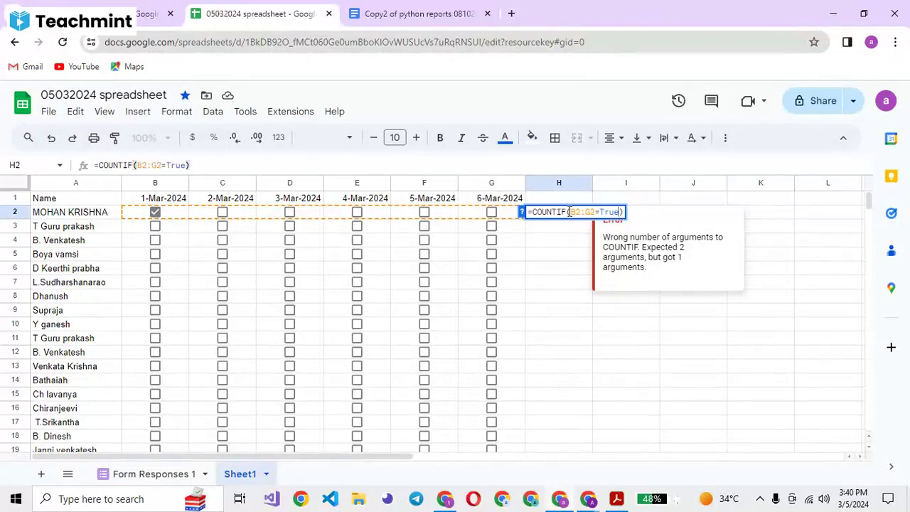
{"action": "left_click", "coordinate": [600, 212]}
{"action": "type", "text": ", "}
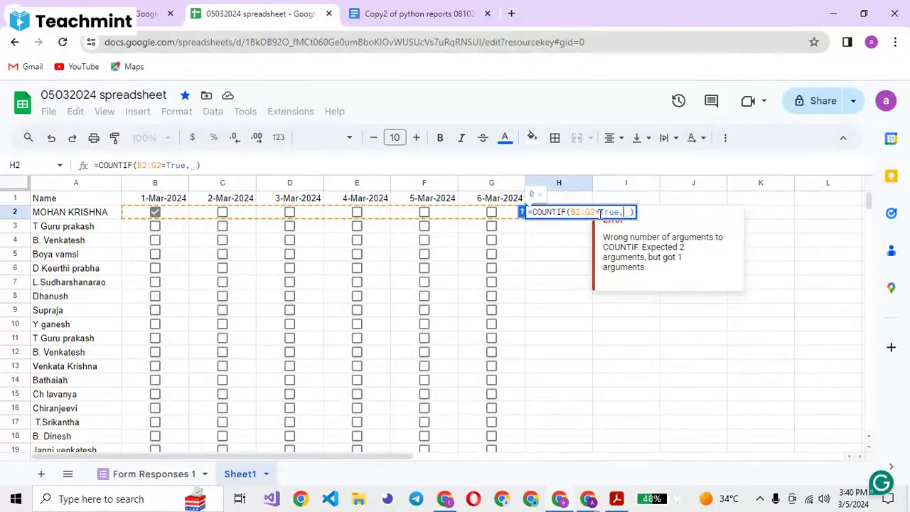
{"action": "type", "text": "1"}
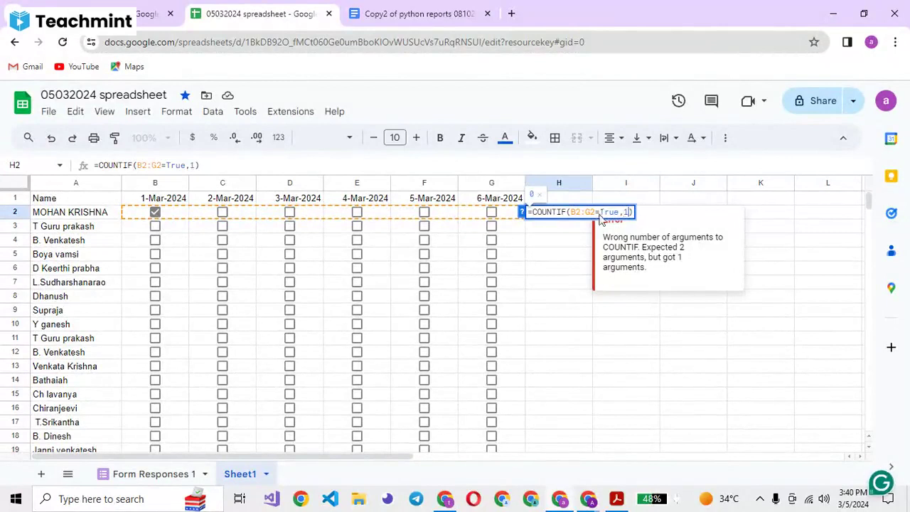
{"action": "key", "text": "Return"}
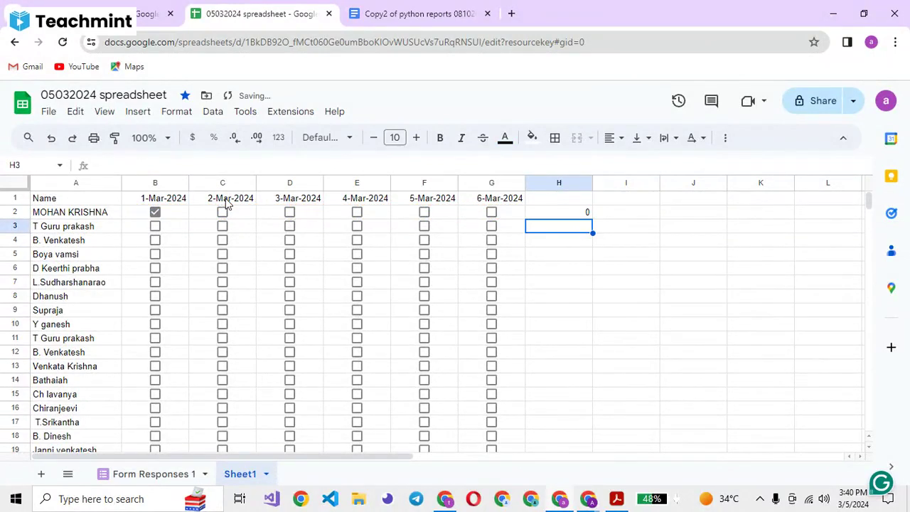
Step: Tick the 2–6 March 2024 boxes in C2:G2 and check that H2 still shows 0
{"action": "left_click", "coordinate": [222, 212]}
{"action": "left_click", "coordinate": [289, 212]}
{"action": "left_click", "coordinate": [357, 212]}
{"action": "left_click", "coordinate": [424, 212]}
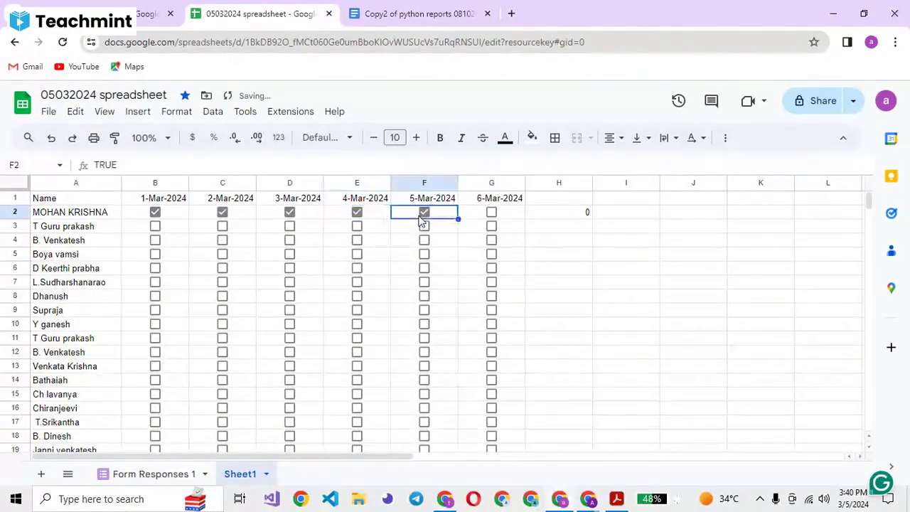
{"action": "left_click", "coordinate": [476, 217]}
{"action": "left_click", "coordinate": [491, 215]}
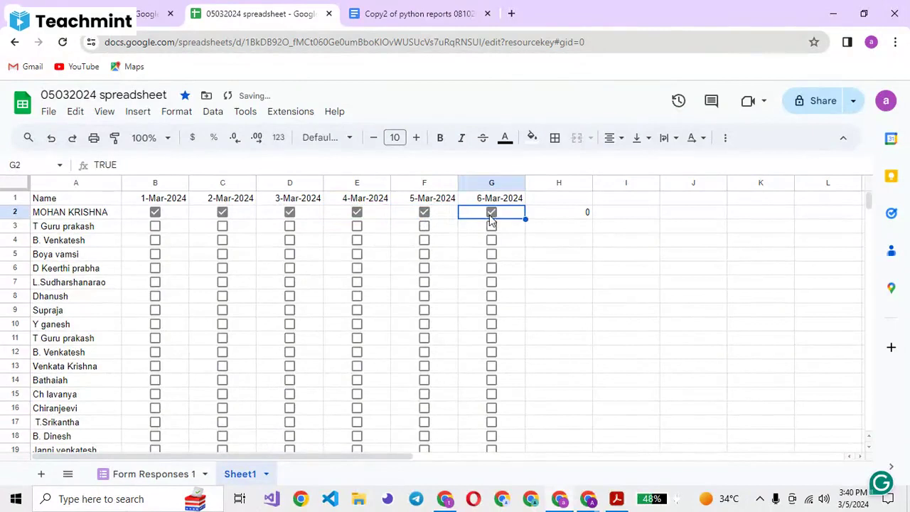
{"action": "left_click", "coordinate": [562, 217]}
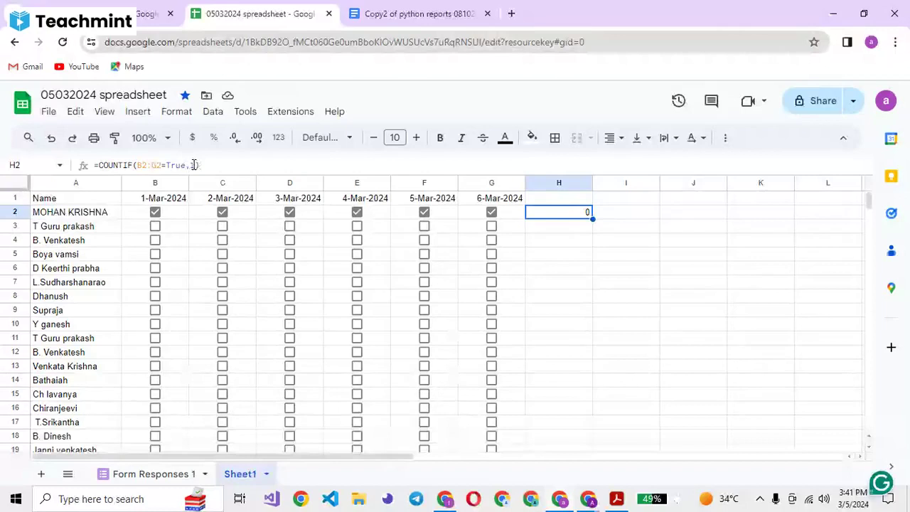
Step: Rewrite H2 as =COUNTIF(B2:G2,True), then untick 6-Mar-2024 so it counts 5
{"action": "left_click", "coordinate": [193, 165]}
{"action": "key", "text": "BackSpace"}
{"action": "key", "text": "BackSpace"}
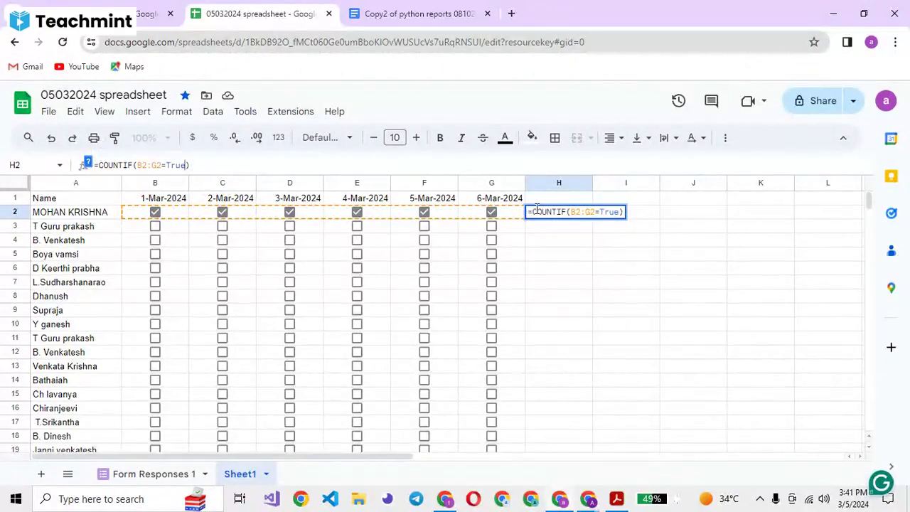
{"action": "left_click", "coordinate": [537, 211]}
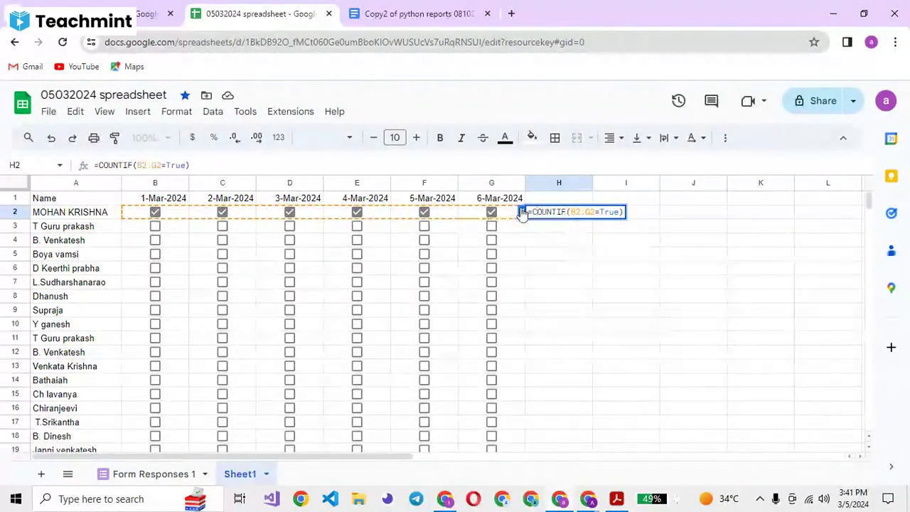
{"action": "left_click", "coordinate": [522, 211]}
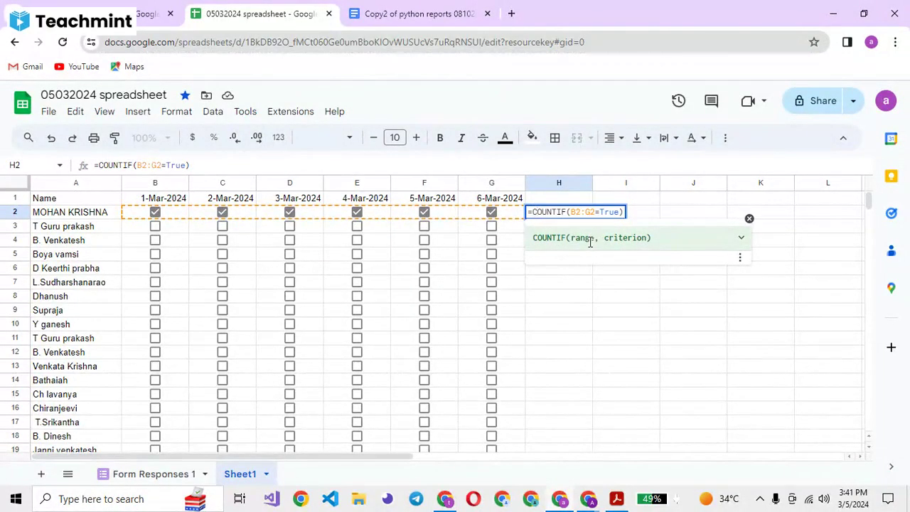
{"action": "left_click", "coordinate": [599, 212]}
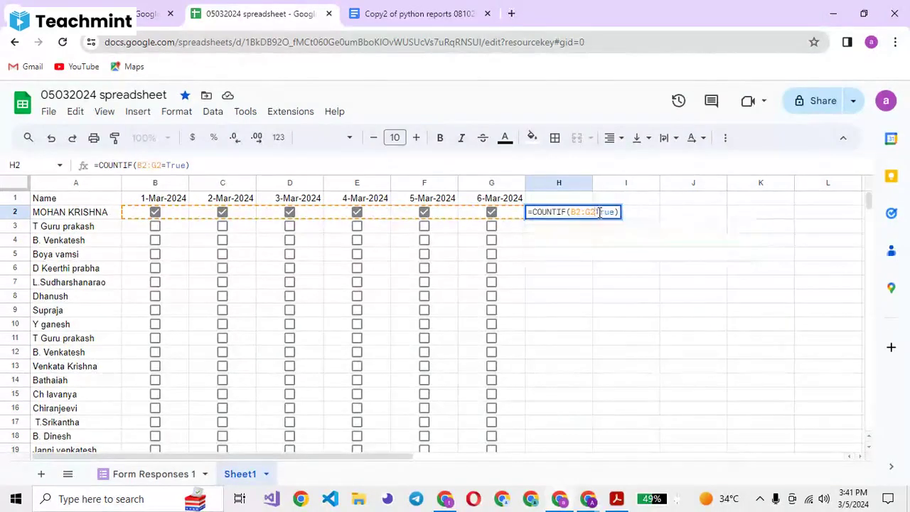
{"action": "key", "text": "BackSpace"}
{"action": "type", "text": ","}
{"action": "key", "text": "Return"}
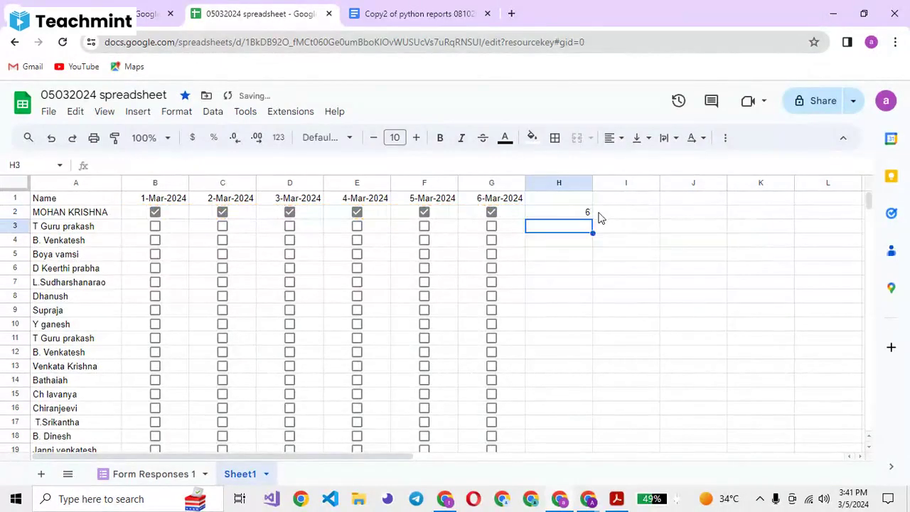
{"action": "left_click", "coordinate": [560, 214]}
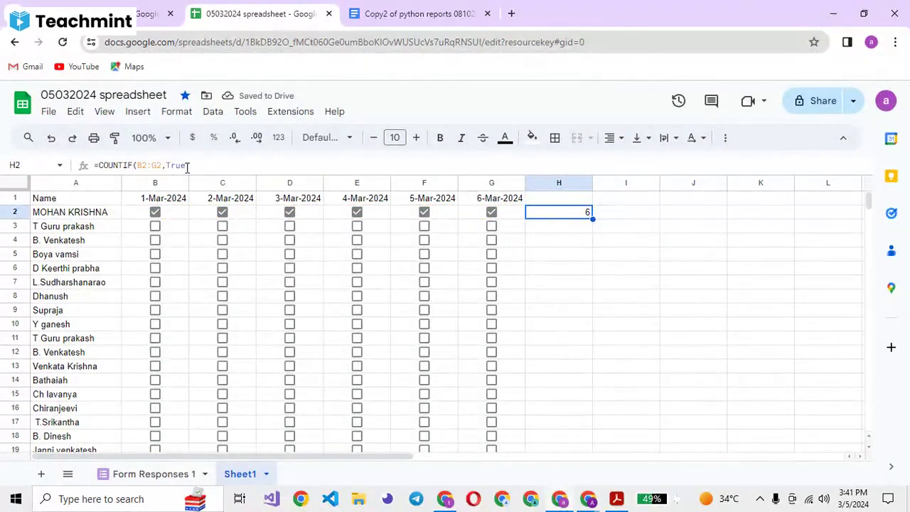
{"action": "left_click", "coordinate": [492, 212]}
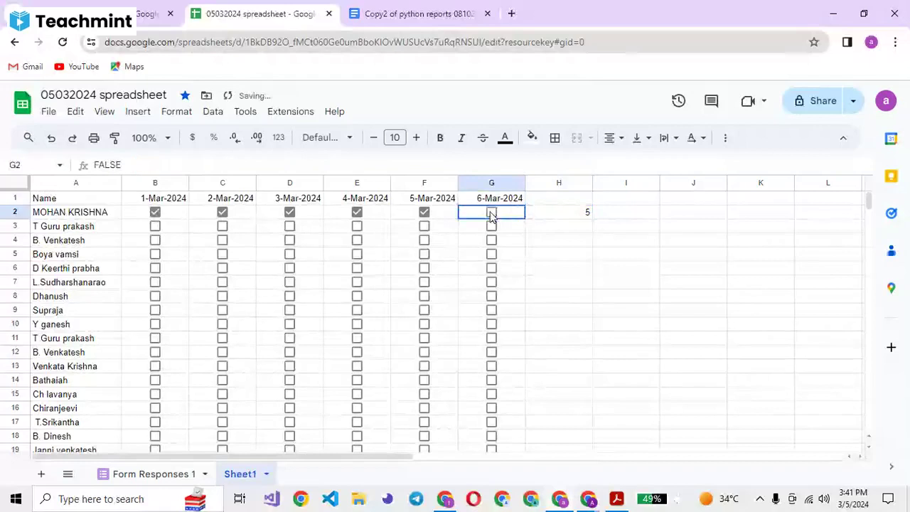
Step: Untick the 5, 4, 3, 2 and 1 March boxes in row 2 so H2 shows 0
{"action": "left_click", "coordinate": [425, 213]}
{"action": "left_click", "coordinate": [357, 213]}
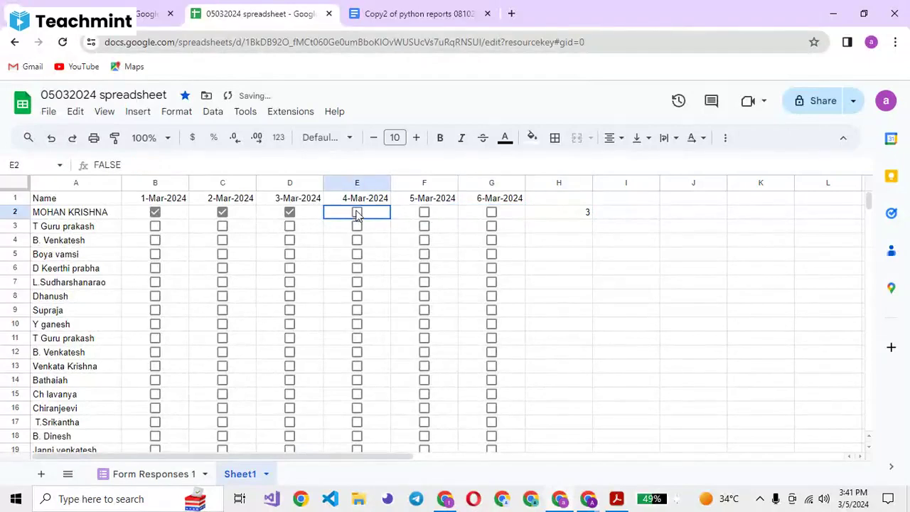
{"action": "left_click", "coordinate": [292, 213]}
{"action": "left_click", "coordinate": [223, 212]}
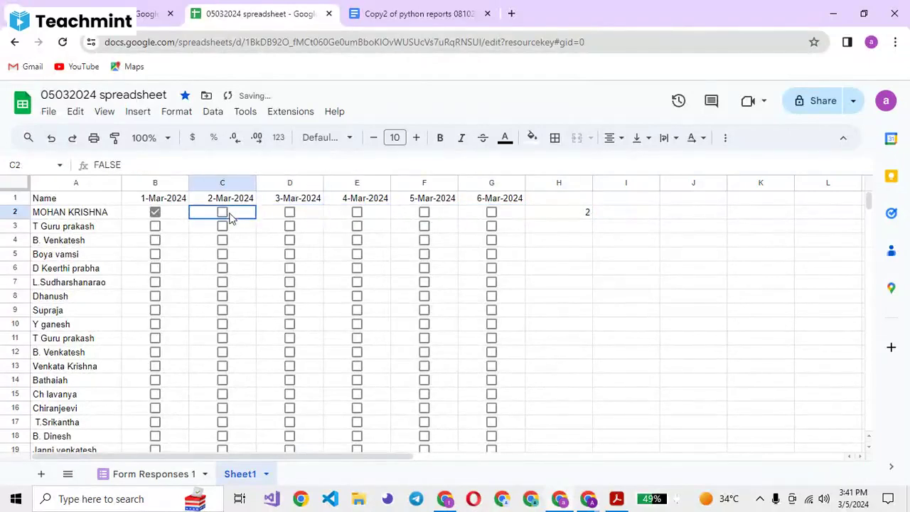
{"action": "left_click", "coordinate": [156, 214]}
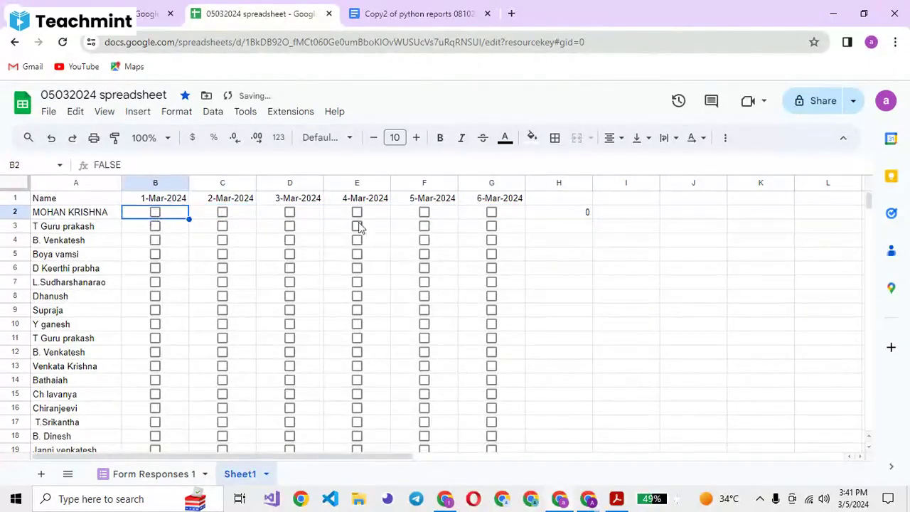
Step: Copy the H2 COUNTIF formula and paste it down H2:H24
{"action": "left_click", "coordinate": [577, 213]}
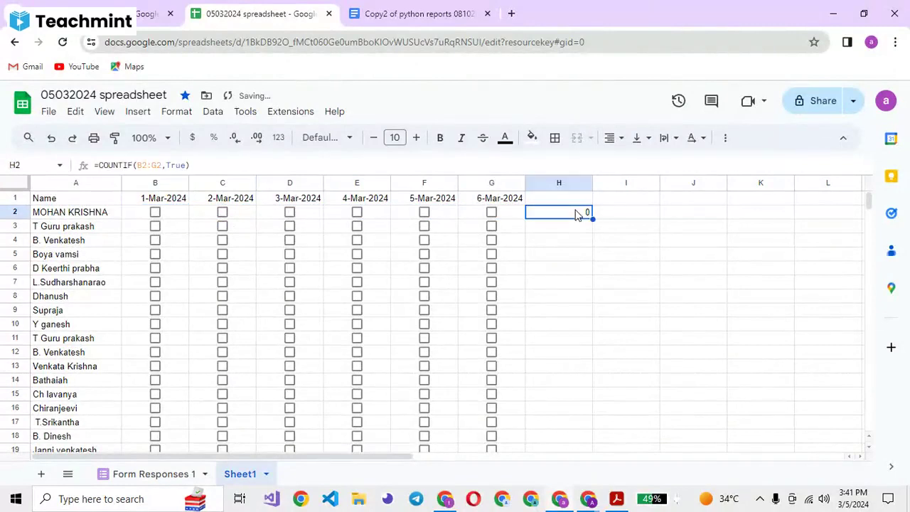
{"action": "key", "text": "ctrl+c"}
{"action": "left_click", "coordinate": [508, 215]}
{"action": "key", "text": "ctrl+Down"}
{"action": "key", "text": "Right"}
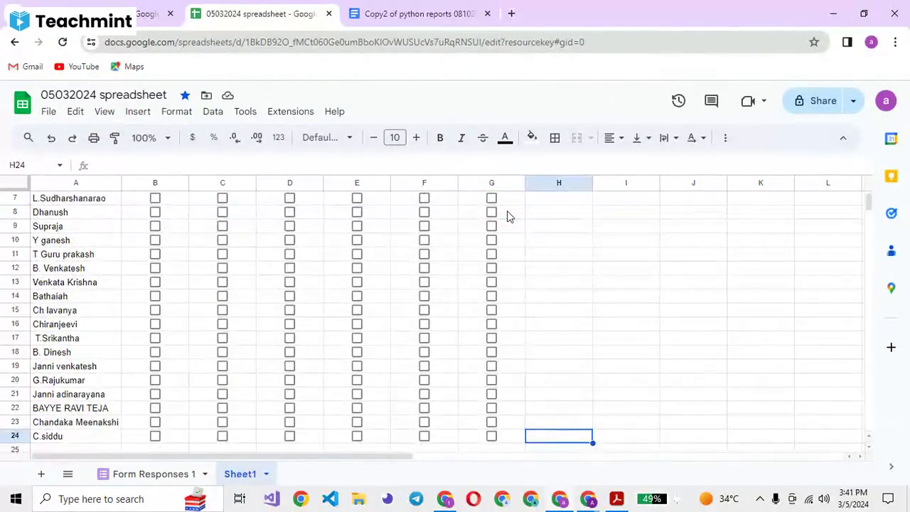
{"action": "key", "text": "ctrl+shift+Up"}
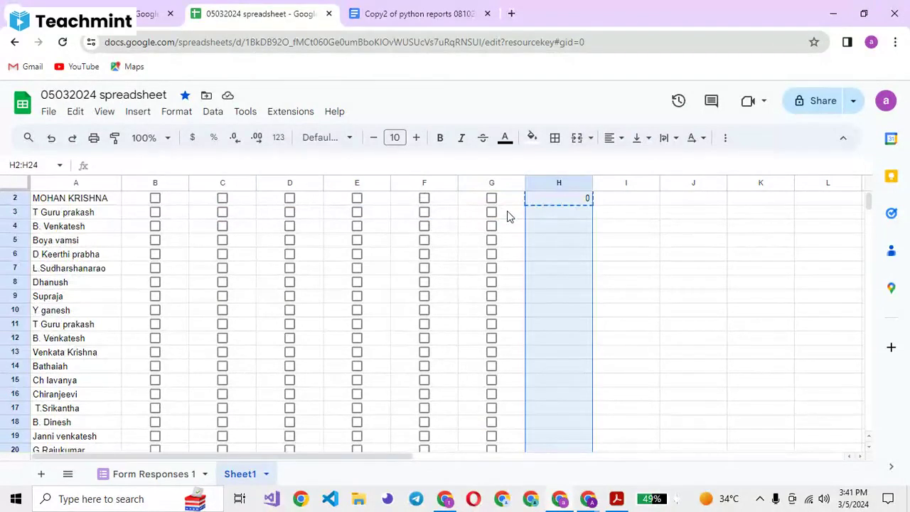
{"action": "key", "text": "ctrl+v"}
Step: Tick 3-Mar for row 11 and the 1–5 March boxes for the first student in row 2
{"action": "left_click", "coordinate": [290, 324]}
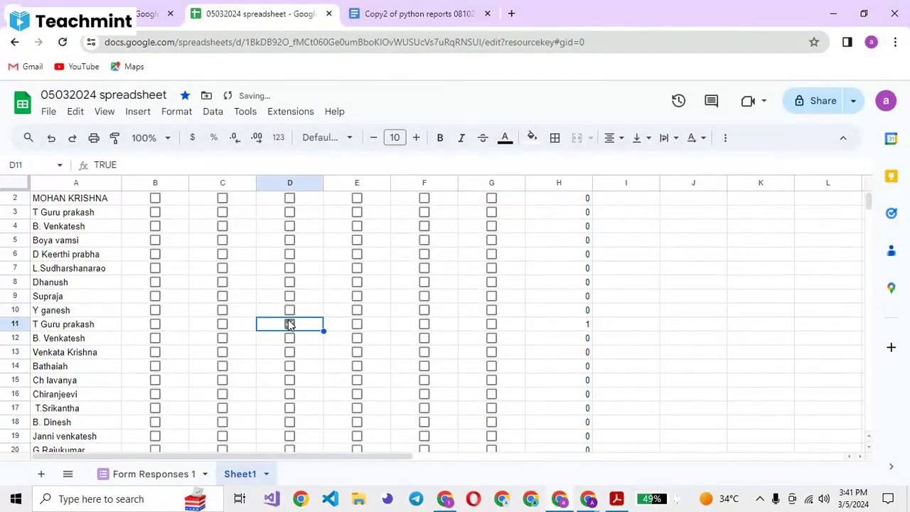
{"action": "left_click", "coordinate": [306, 260]}
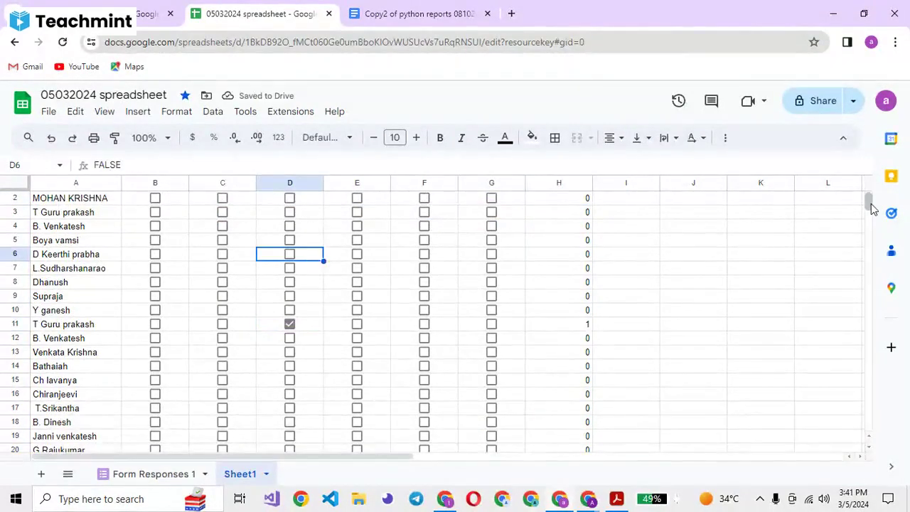
{"action": "left_click_drag", "start_coordinate": [869, 202], "coordinate": [863, 187]}
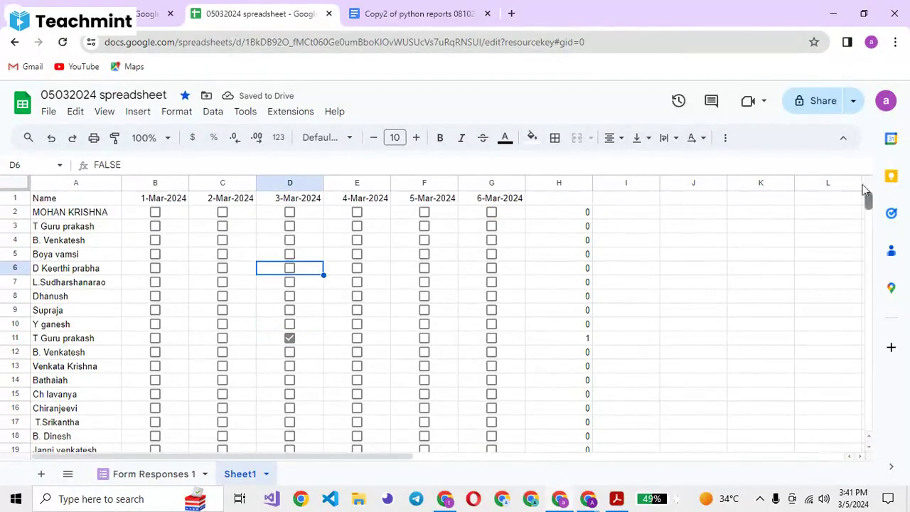
{"action": "left_click", "coordinate": [155, 212]}
{"action": "left_click", "coordinate": [240, 213]}
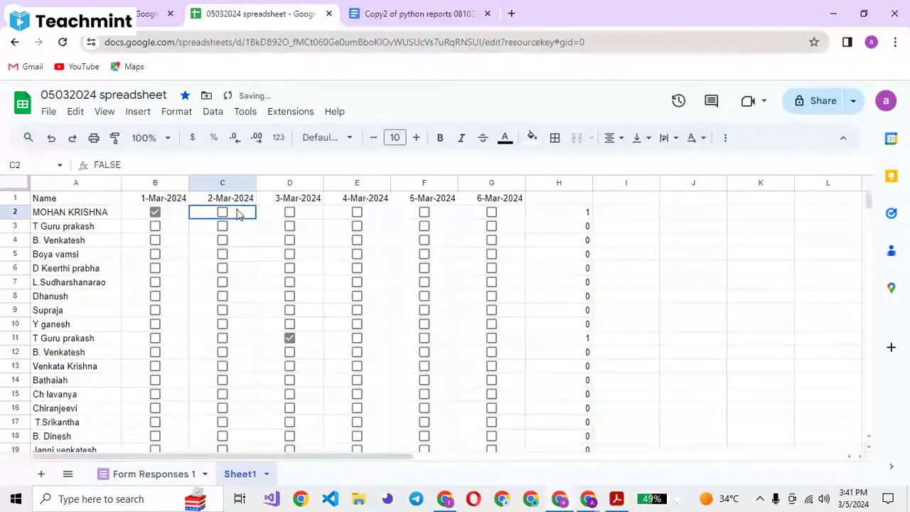
{"action": "left_click", "coordinate": [291, 213]}
{"action": "left_click", "coordinate": [357, 214]}
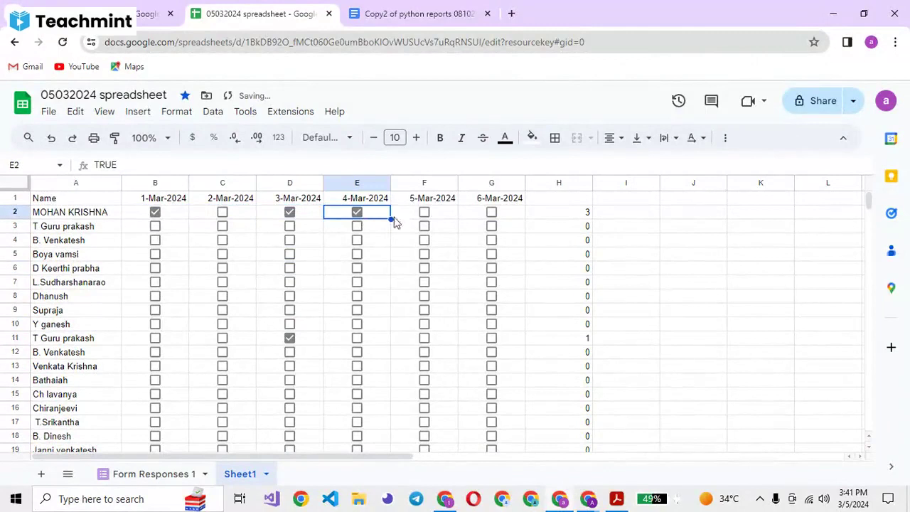
{"action": "left_click", "coordinate": [430, 215]}
Step: Select C3:F8 and tick all its attendance boxes at once with Space
{"action": "left_click", "coordinate": [232, 232]}
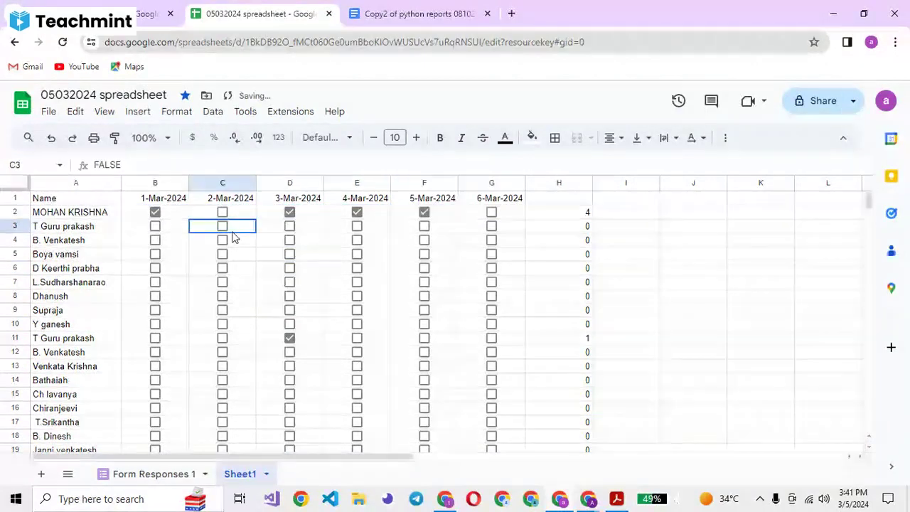
{"action": "key", "text": "shift+Right"}
{"action": "key", "text": "shift+Down"}
{"action": "key", "text": "shift+Down"}
{"action": "key", "text": "shift+Down"}
{"action": "key", "text": "shift+Right"}
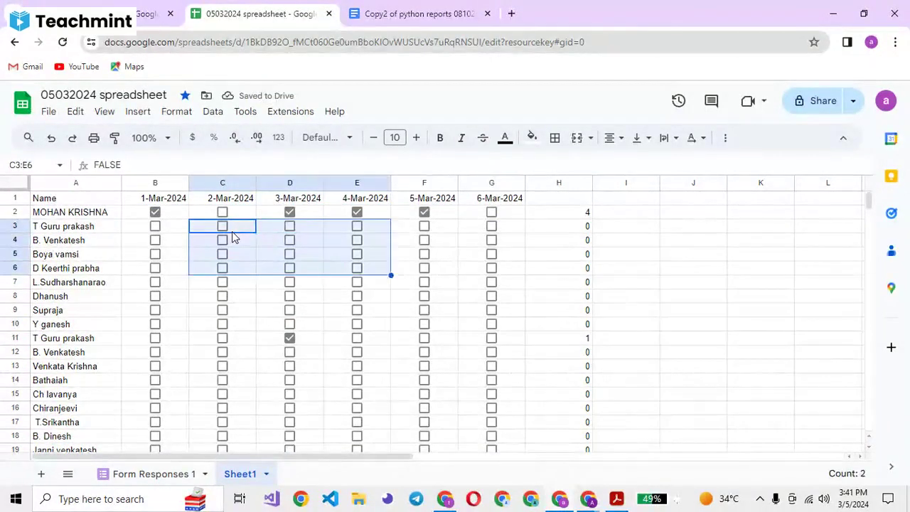
{"action": "key", "text": "shift+Right"}
{"action": "key", "text": "shift+Down"}
{"action": "key", "text": "shift+Down"}
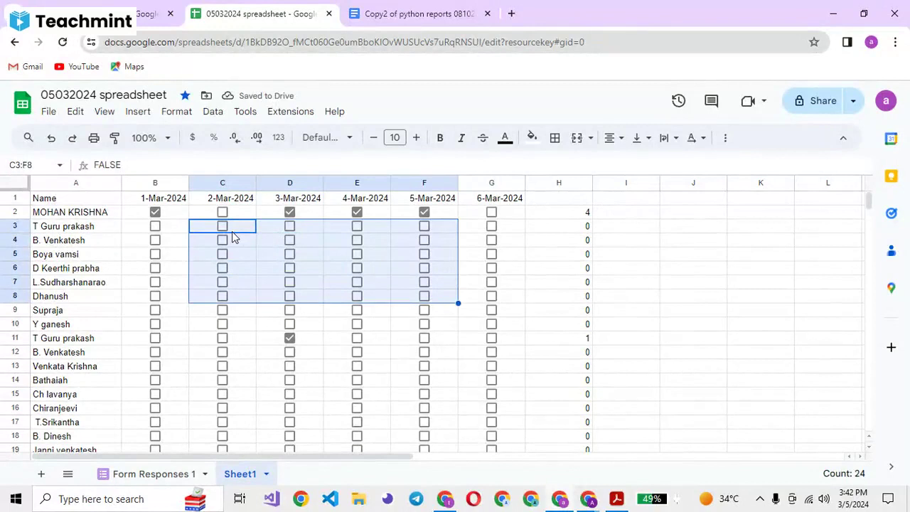
{"action": "key", "text": "space"}
Step: Select B10:E19 and tick all its attendance boxes with Space
{"action": "left_click", "coordinate": [313, 336]}
{"action": "left_click", "coordinate": [221, 377]}
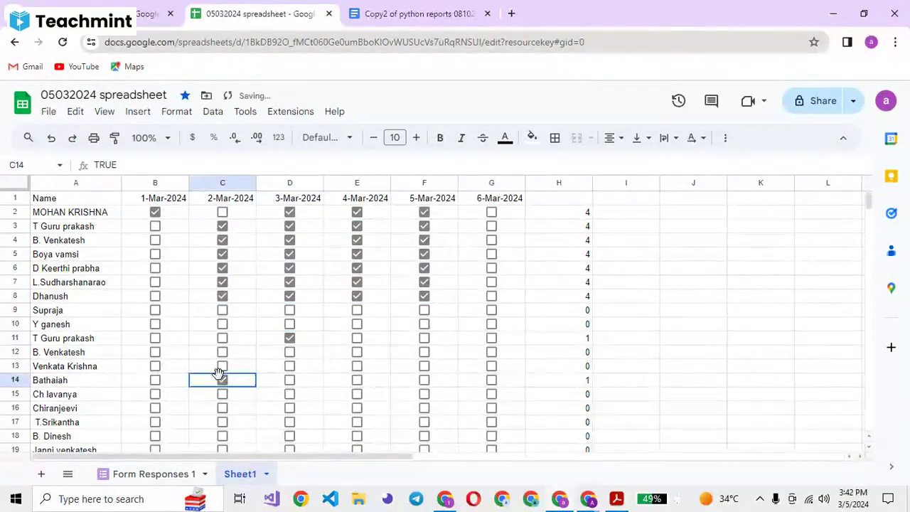
{"action": "left_click", "coordinate": [155, 326]}
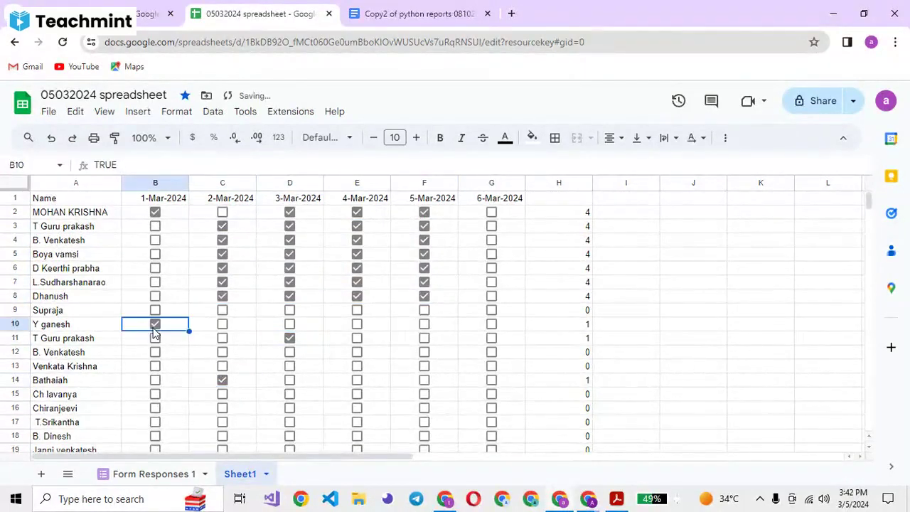
{"action": "key", "text": "shift+Down"}
{"action": "key", "text": "shift+Right"}
{"action": "key", "text": "shift+Right"}
{"action": "key", "text": "shift+Right"}
{"action": "key", "text": "shift+Down"}
{"action": "key", "text": "shift+Down"}
{"action": "key", "text": "shift+Down"}
{"action": "key", "text": "shift+Down"}
{"action": "key", "text": "shift+Down"}
{"action": "key", "text": "shift+Down"}
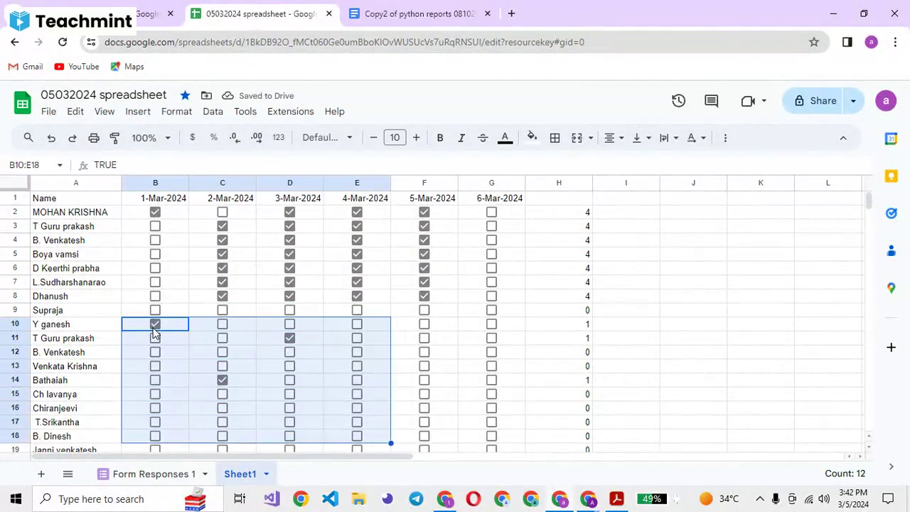
{"action": "key", "text": "shift+Down"}
{"action": "key", "text": "space"}
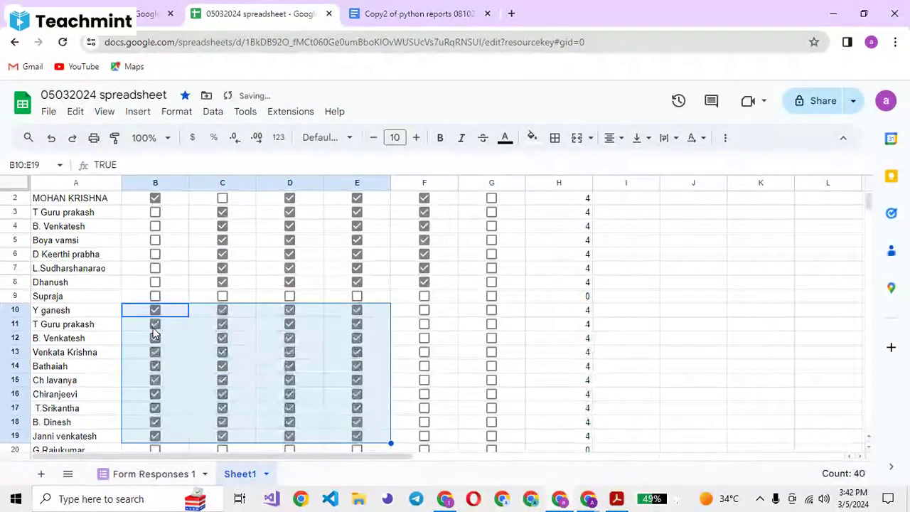
Step: Tick 5-Mar-2024 in F13 so H13 counts 5, then return to the top of column H
{"action": "left_click", "coordinate": [424, 352]}
{"action": "left_click", "coordinate": [576, 352]}
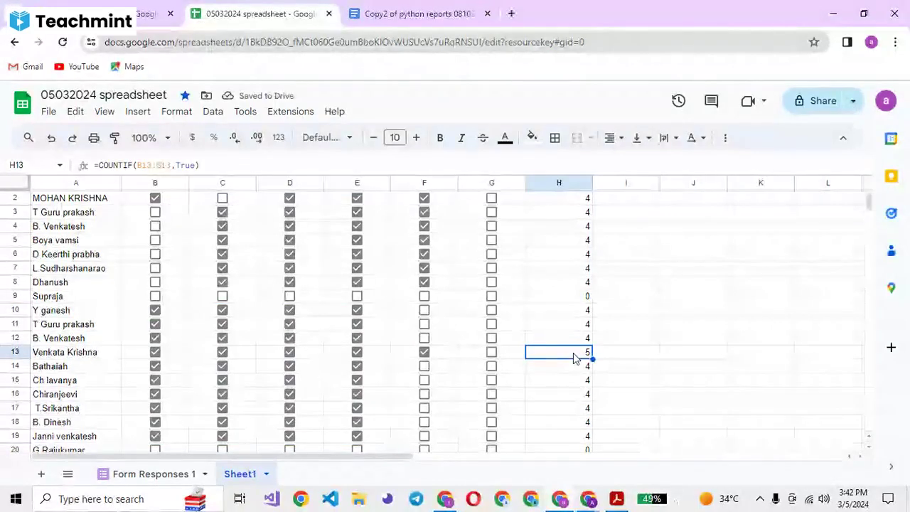
{"action": "key", "text": "ctrl+Up"}
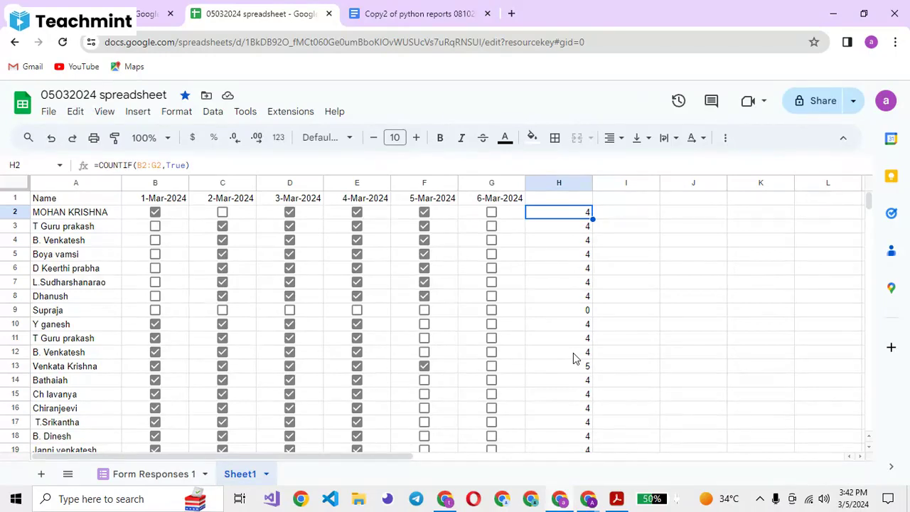
{"action": "left_click", "coordinate": [148, 482]}
{"action": "left_click_drag", "start_coordinate": [494, 229], "coordinate": [564, 246]}
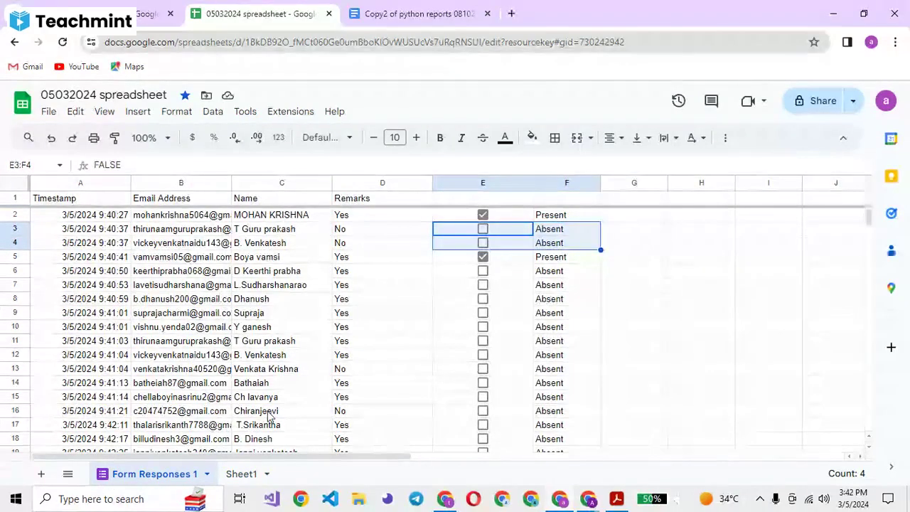
{"action": "left_click", "coordinate": [242, 473]}
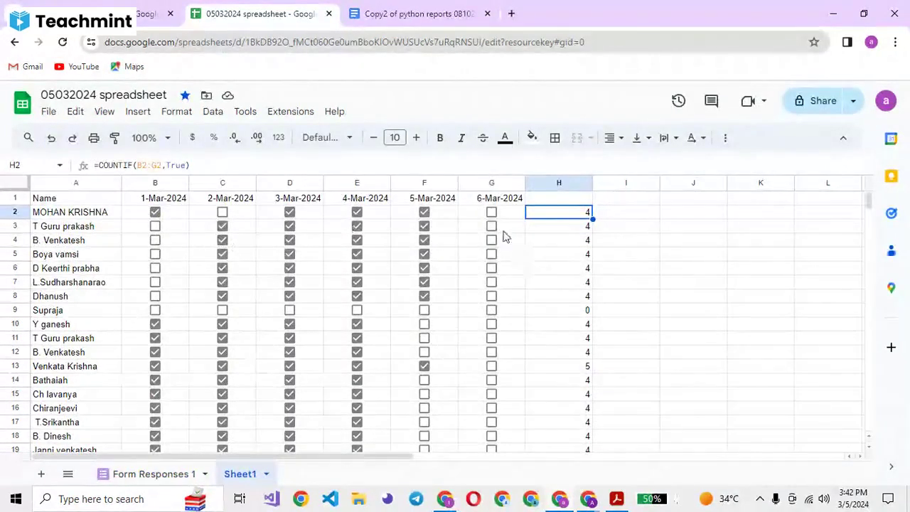
Step: Tick G2, G3 and C2 so rows 2 and 3 total 6 and 5, then switch to Teachmint
{"action": "left_click", "coordinate": [491, 212]}
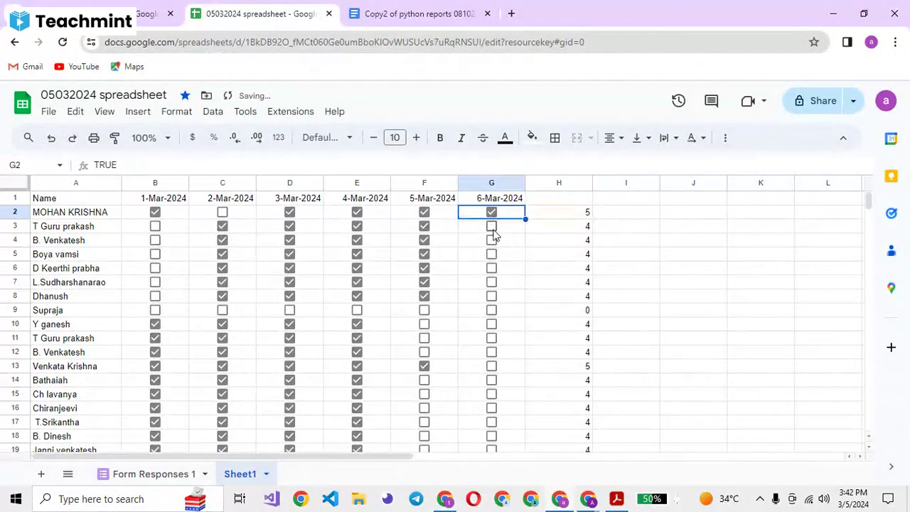
{"action": "left_click", "coordinate": [491, 226]}
{"action": "left_click", "coordinate": [222, 212]}
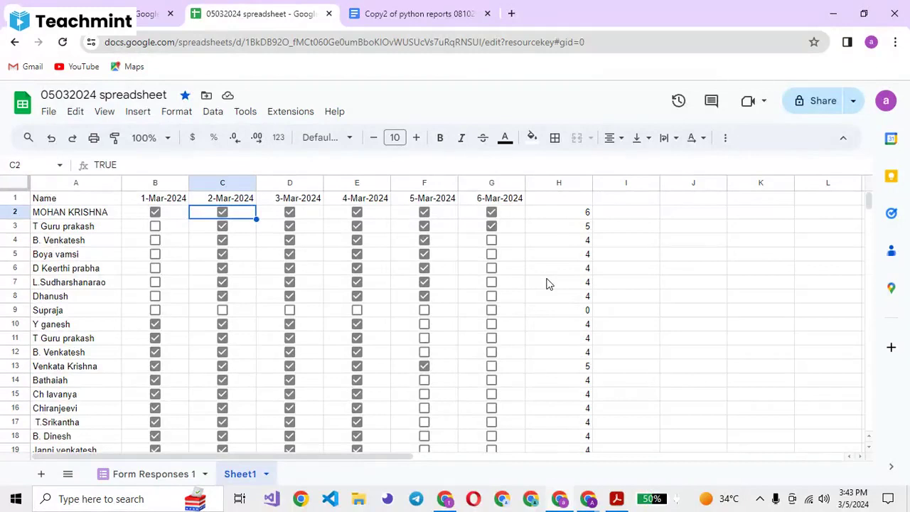
{"action": "left_click", "coordinate": [569, 262]}
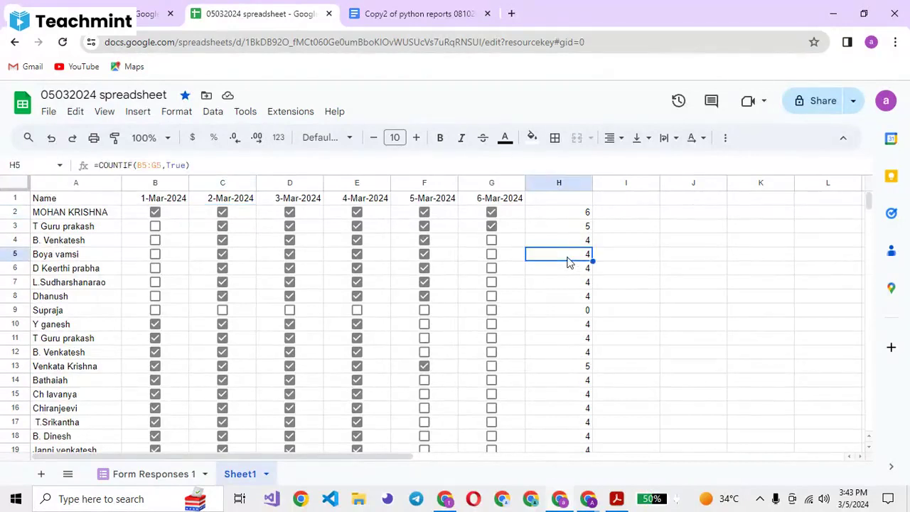
{"action": "key", "text": "alt+Tab"}
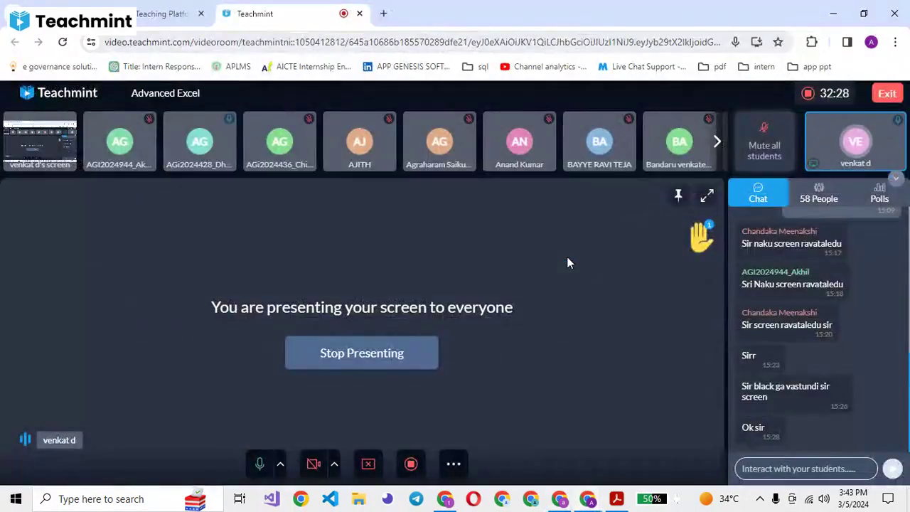